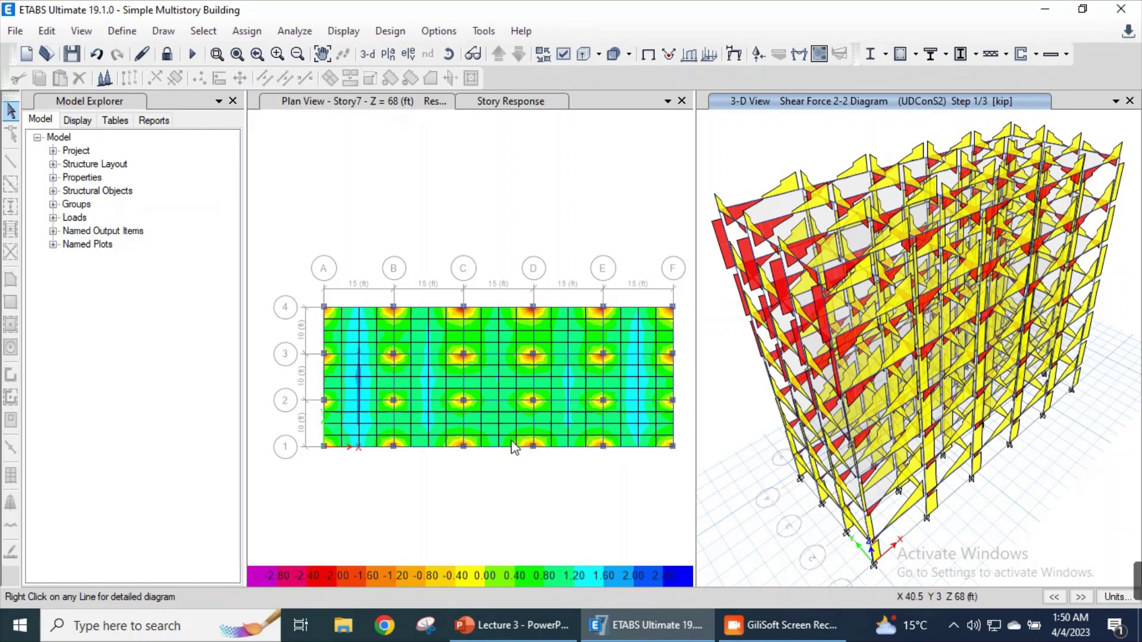
- Switch to the Lecture 3 presentation in PowerPoint and review the concrete frame design steps on preferences and design combinations
left_click(512, 625)
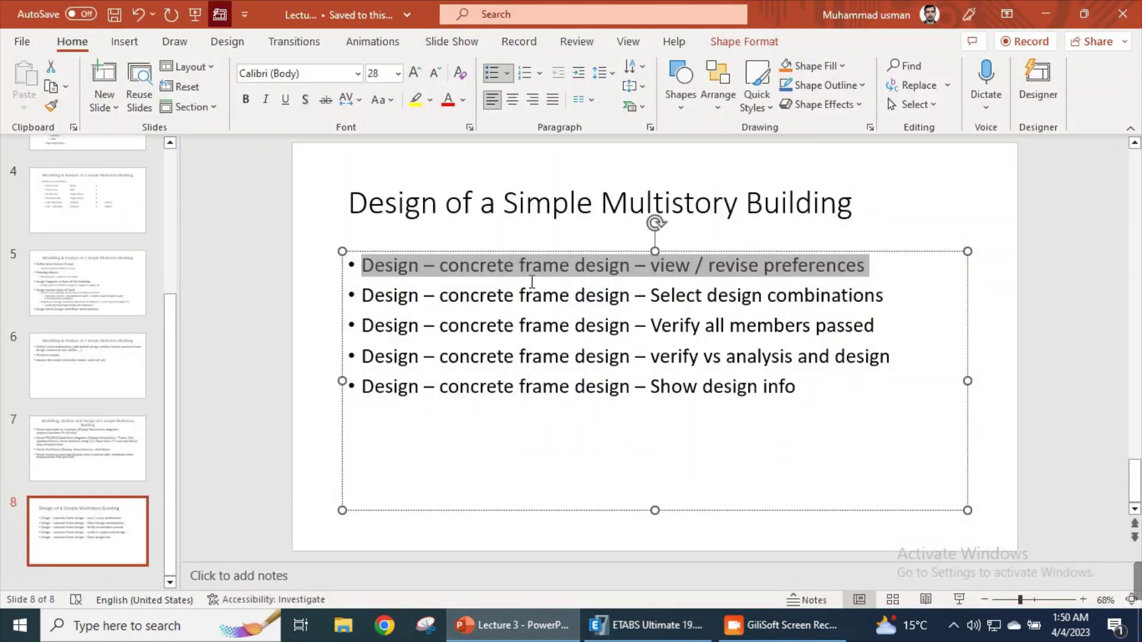
left_click(386, 271)
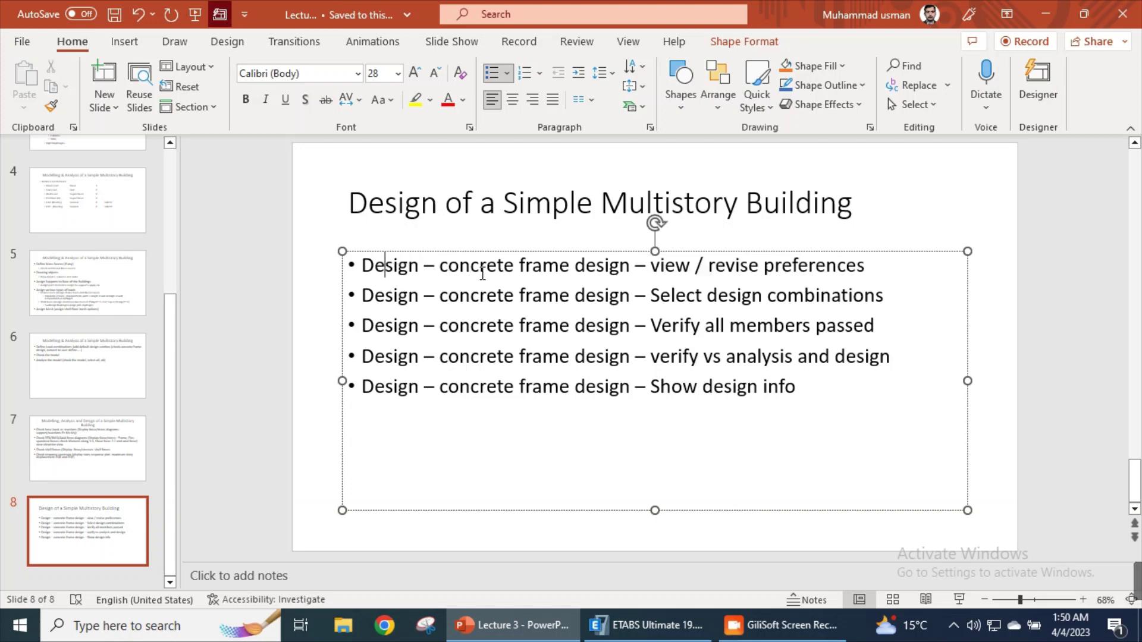
left_click_drag(652, 264, 861, 275)
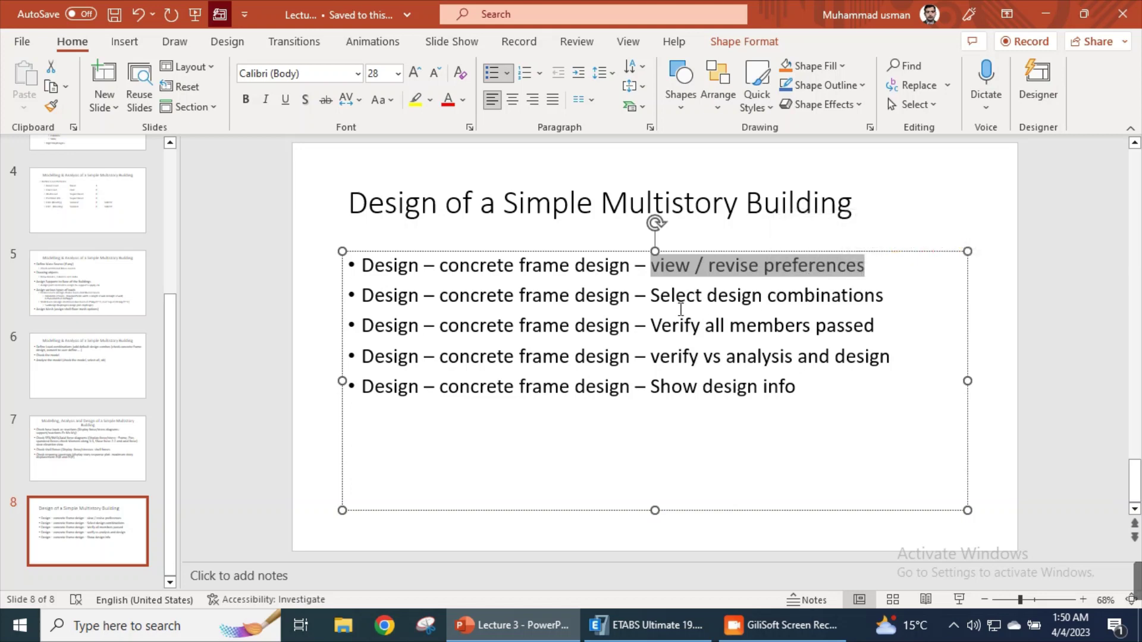
left_click_drag(651, 296, 852, 300)
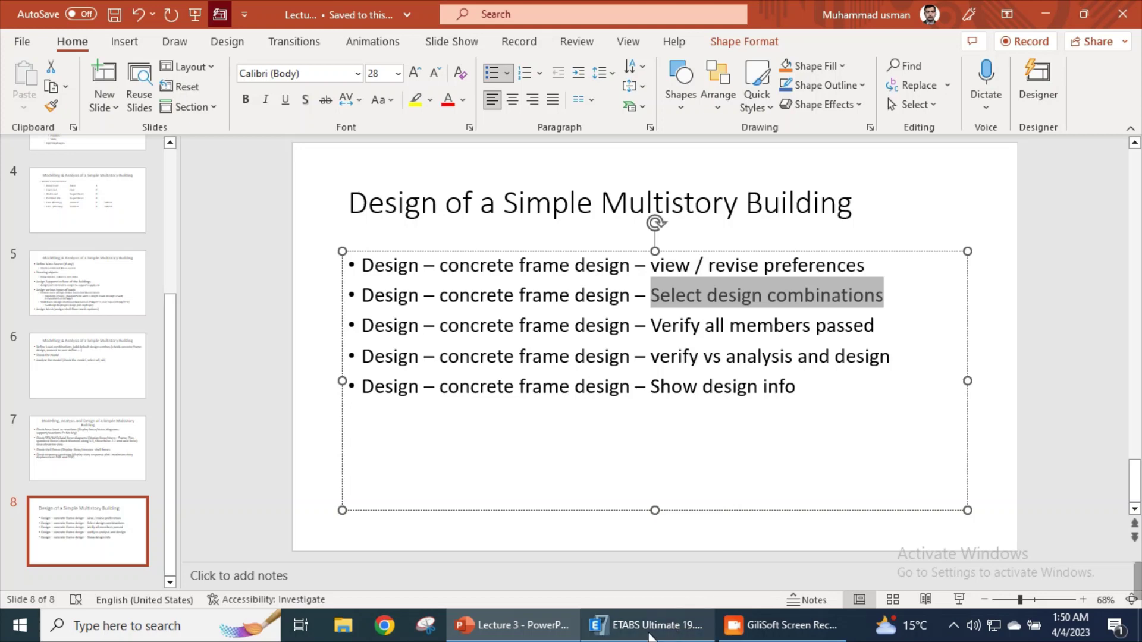
- Switch to ETABS and review the concrete frame design preferences, accepting them with ACI 318-19 as the design code
left_click(680, 616)
left_click(502, 179)
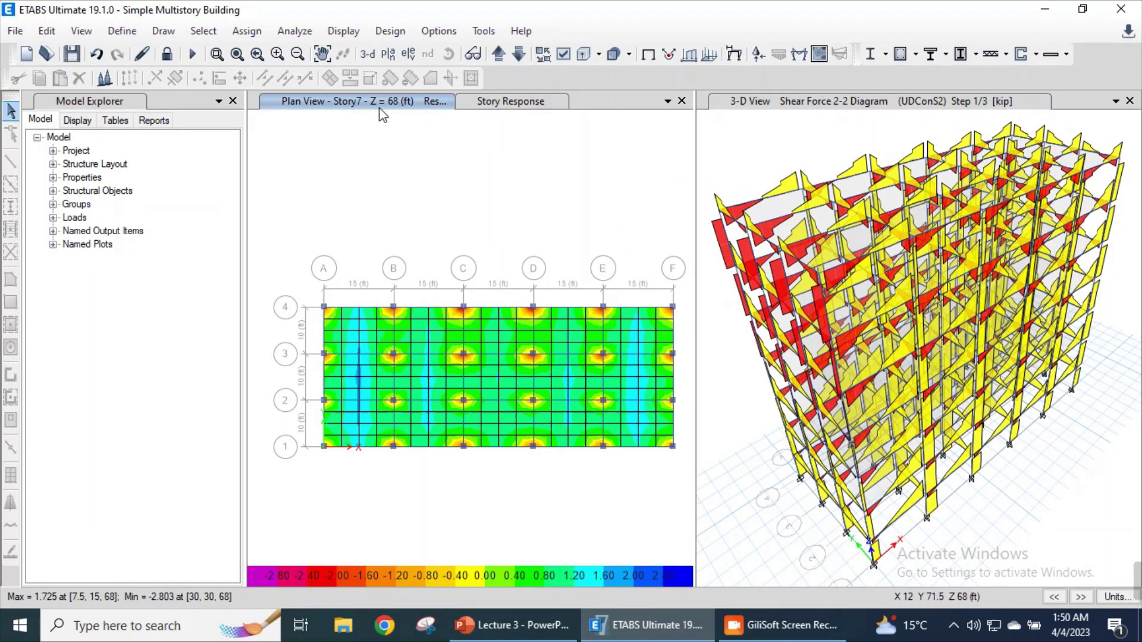
left_click(388, 34)
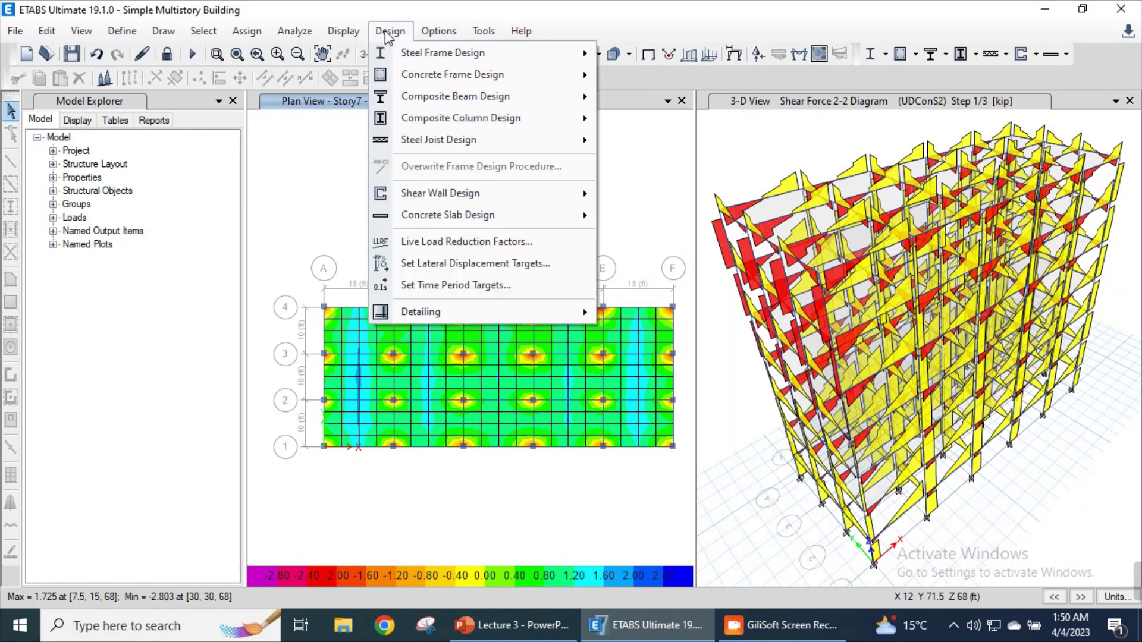
mouse_move(434, 76)
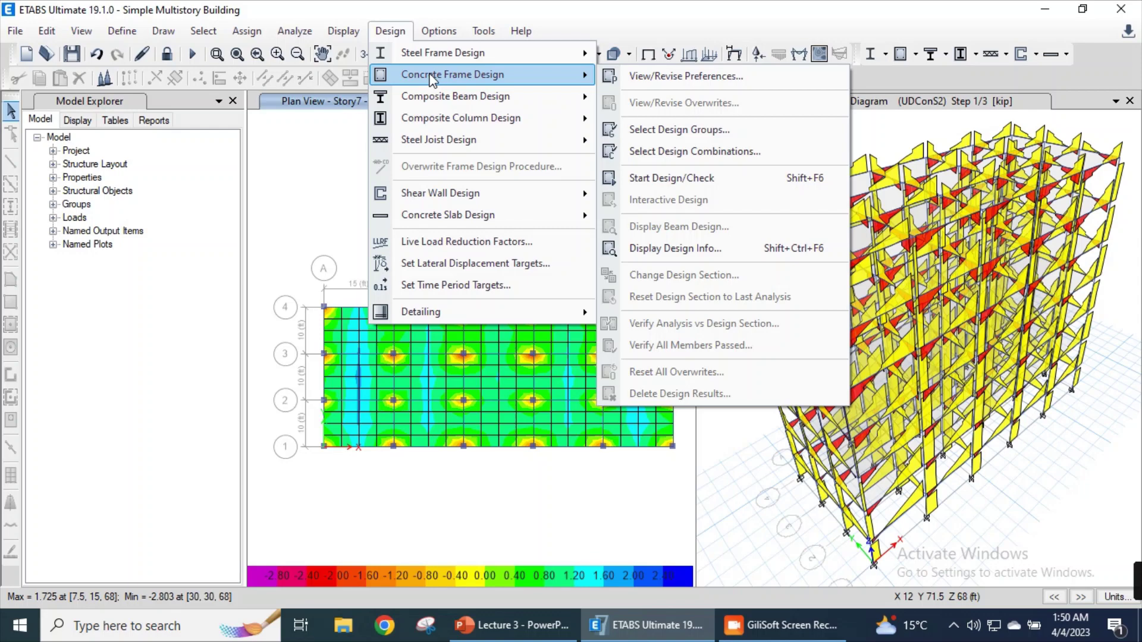
left_click(681, 78)
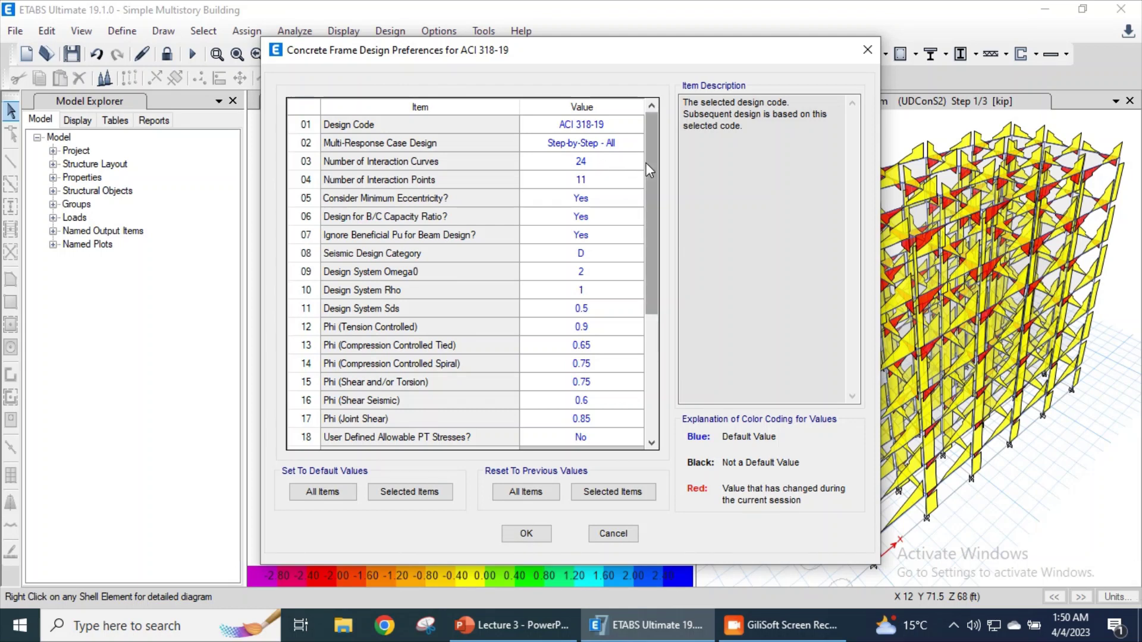
mouse_move(653, 162)
left_mouse_down()
mouse_move(648, 340)
mouse_move(641, 152)
left_mouse_up()
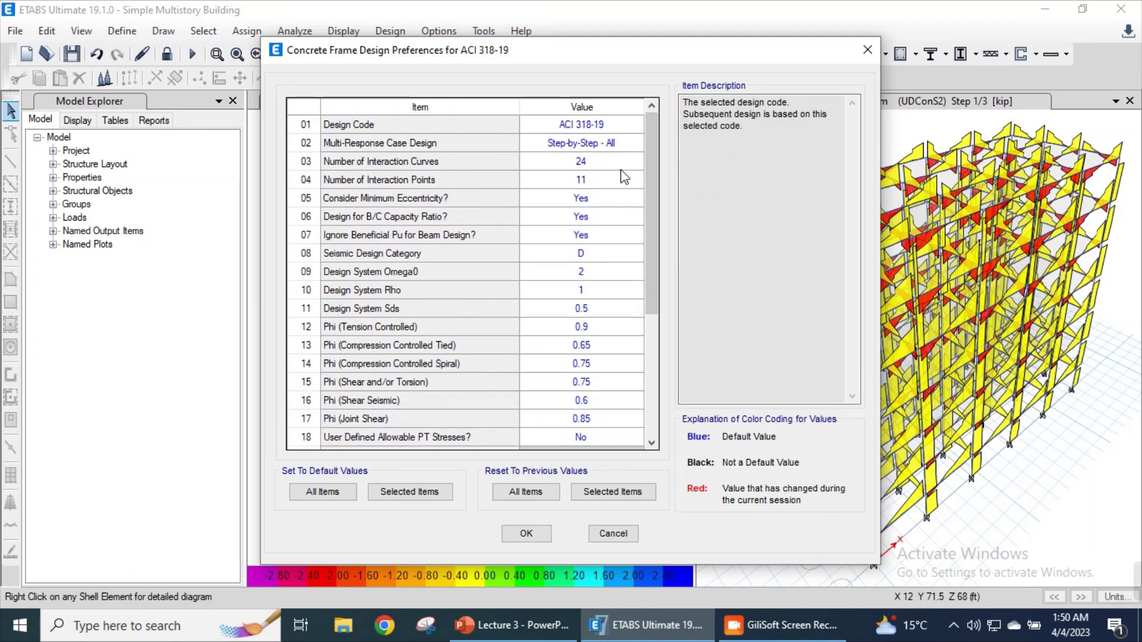
left_click(601, 329)
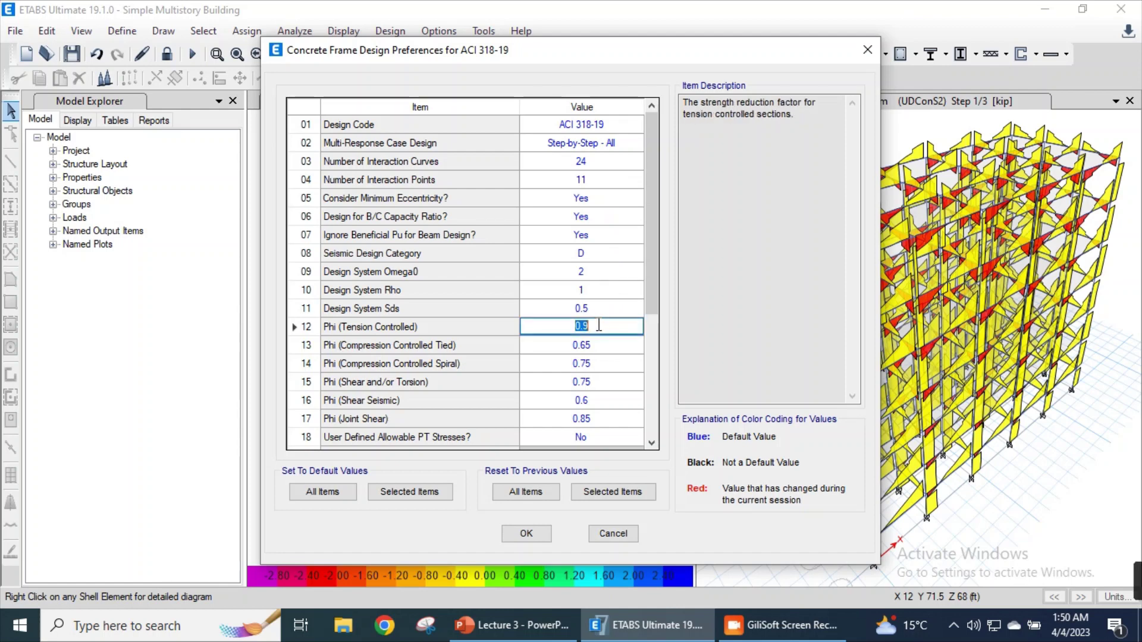
left_click(597, 311)
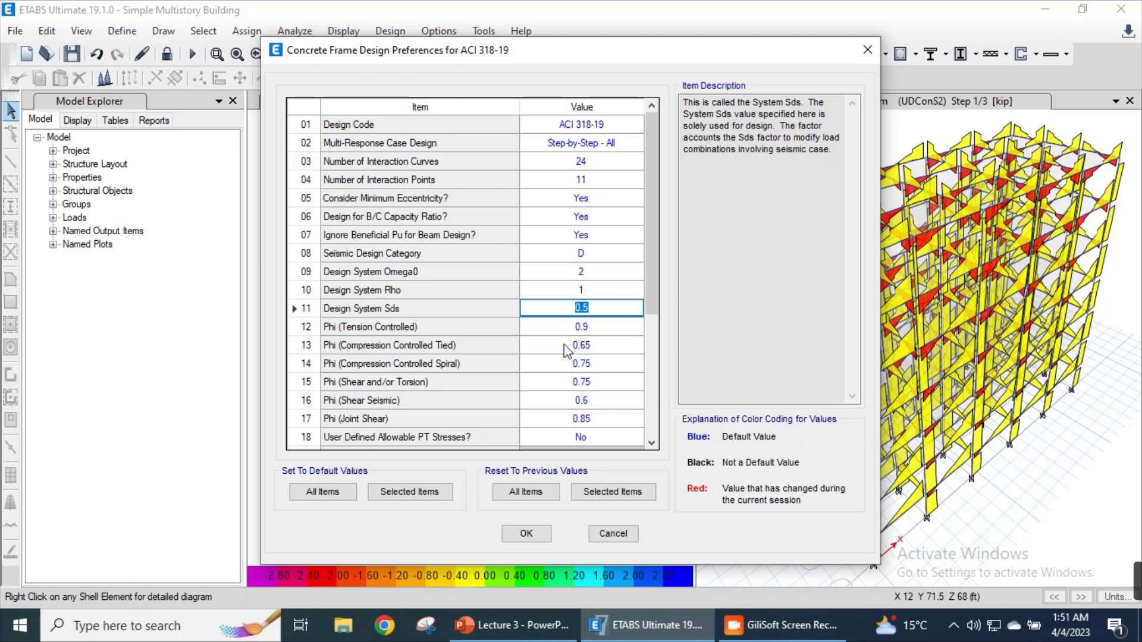
left_click(569, 126)
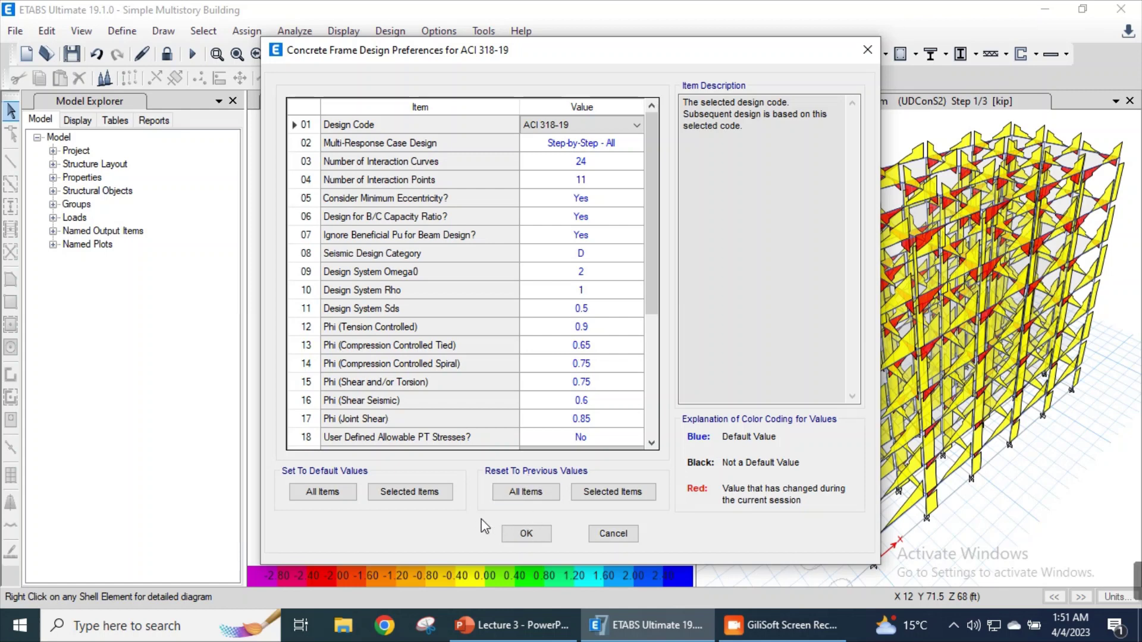
left_click(530, 537)
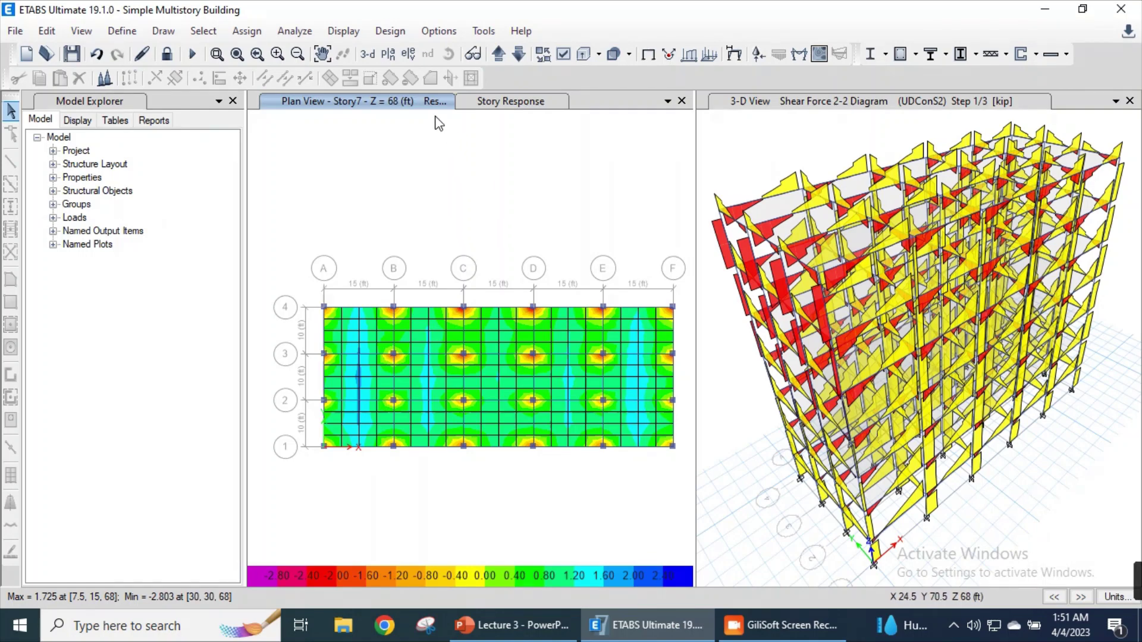
- Add the All group to the design groups for concrete frame design
left_click(393, 31)
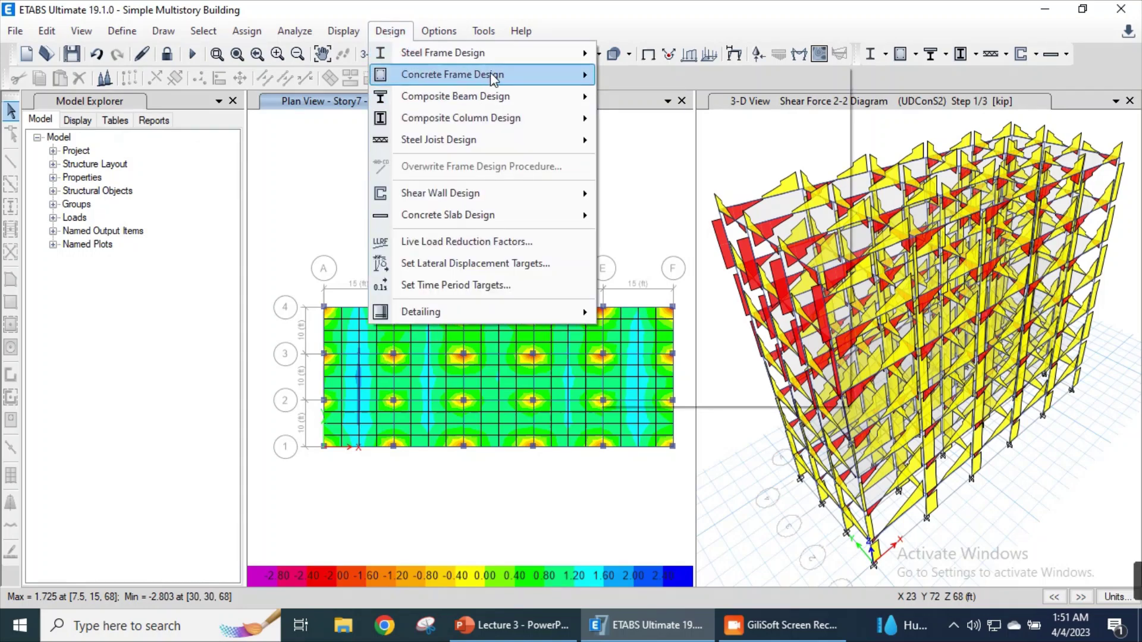
mouse_move(493, 78)
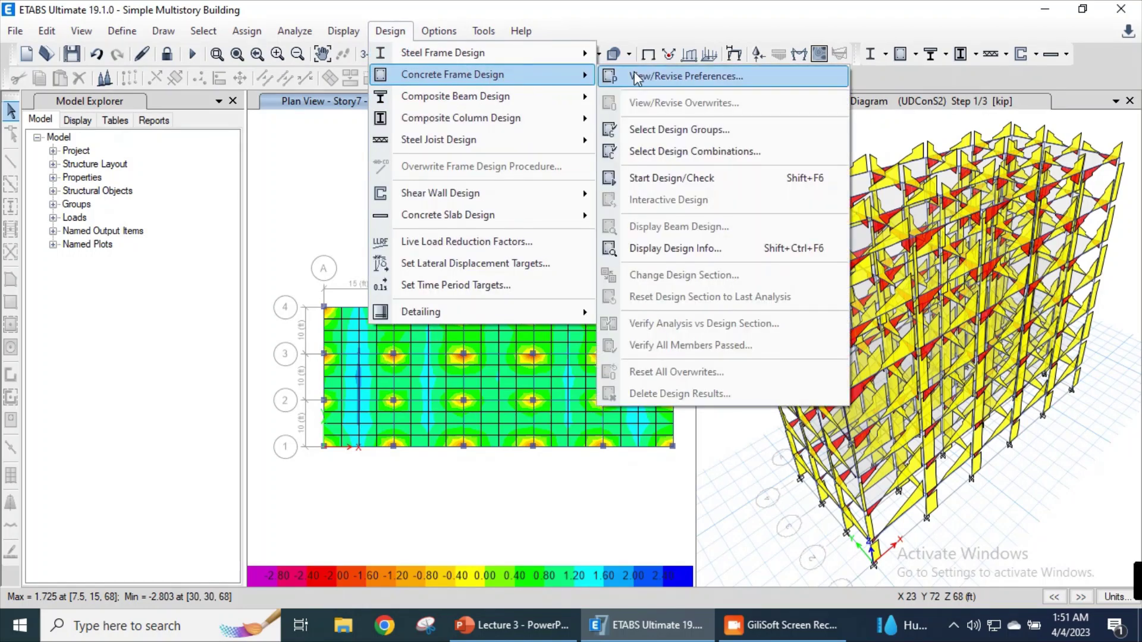
left_click(668, 131)
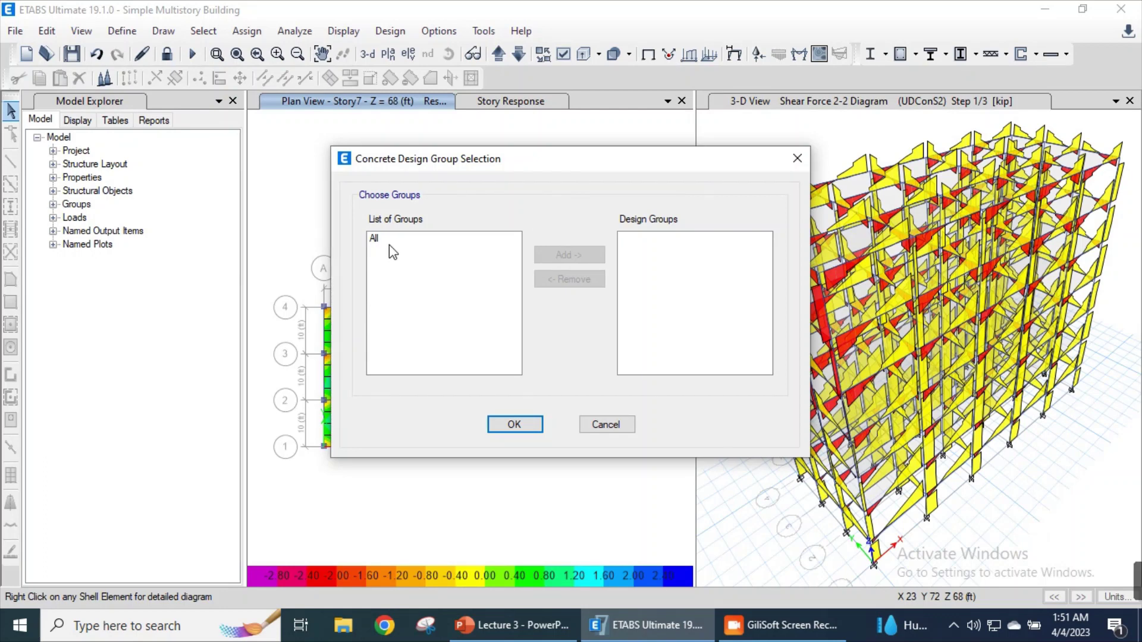
left_click(390, 243)
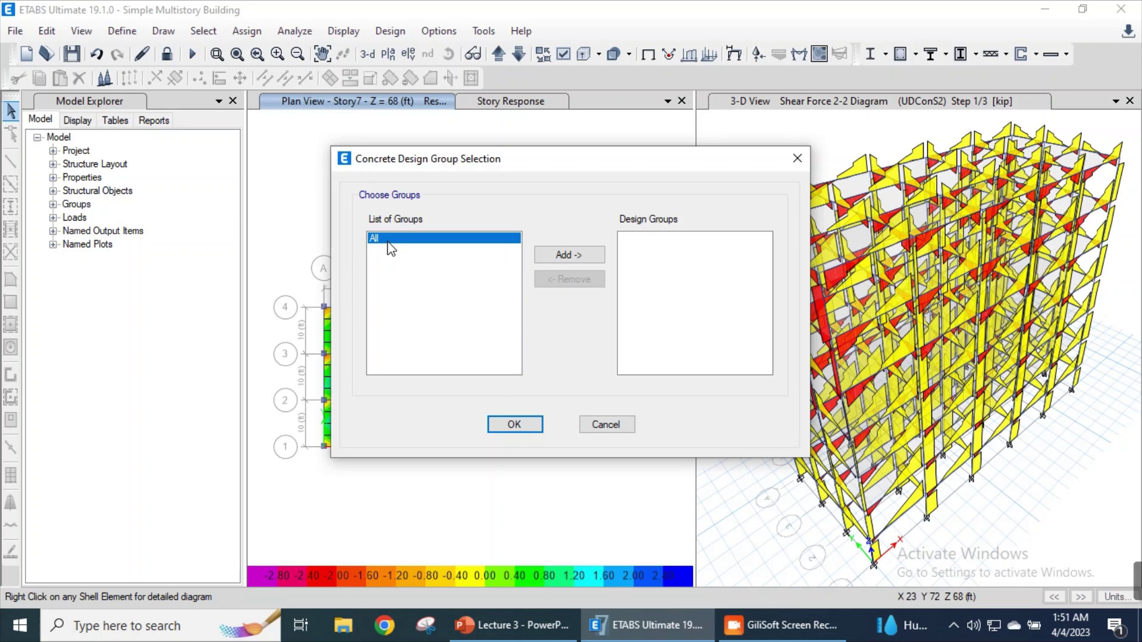
left_click(562, 256)
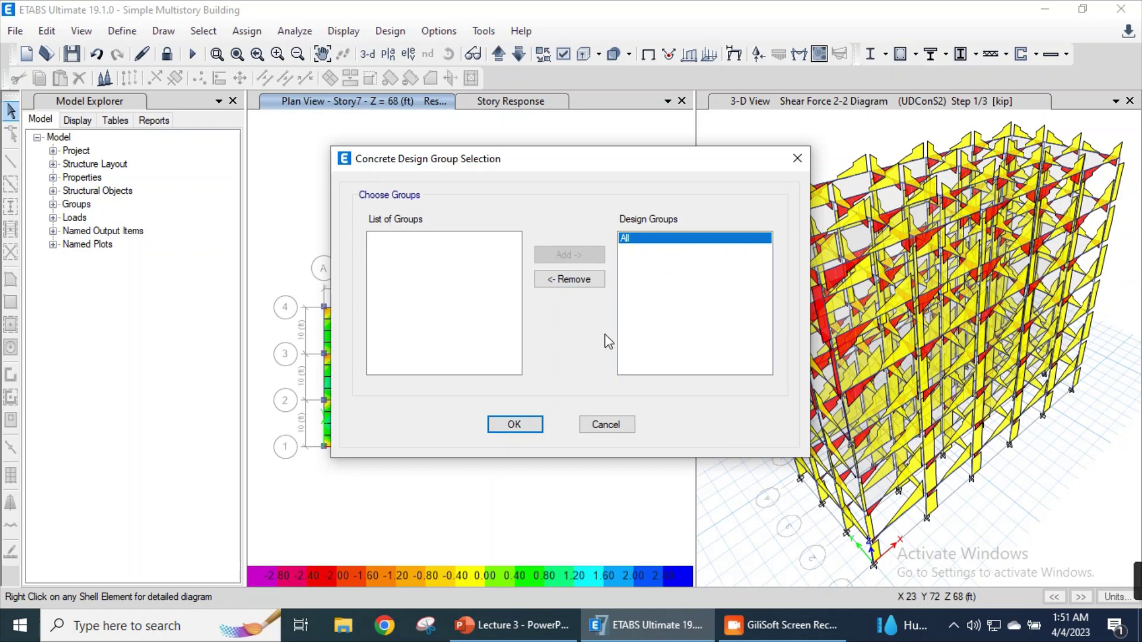
left_click(530, 426)
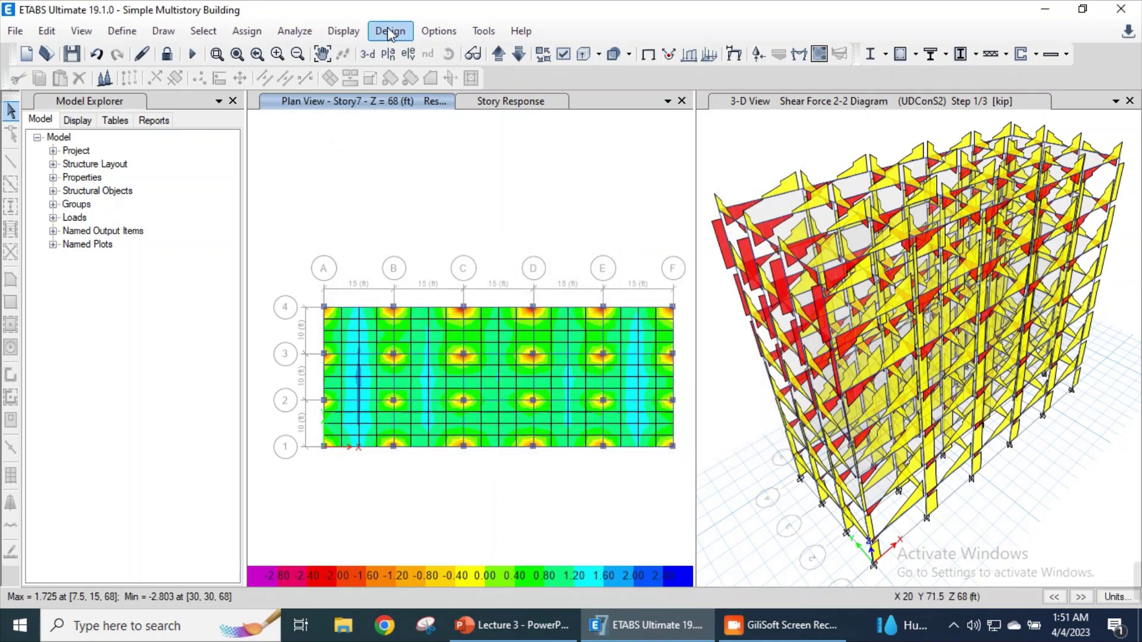
- Remove UDConS1 and UDConS3 through UDConS10 from the concrete frame design combinations, leaving only UDConS2
left_click(391, 31)
mouse_move(518, 73)
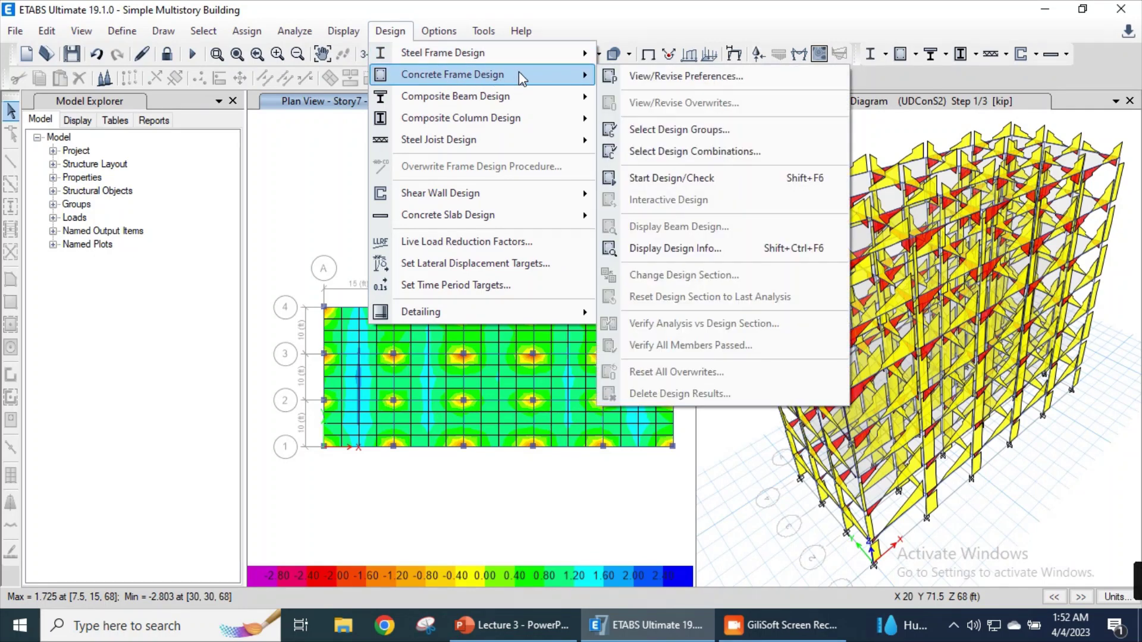
left_click(658, 153)
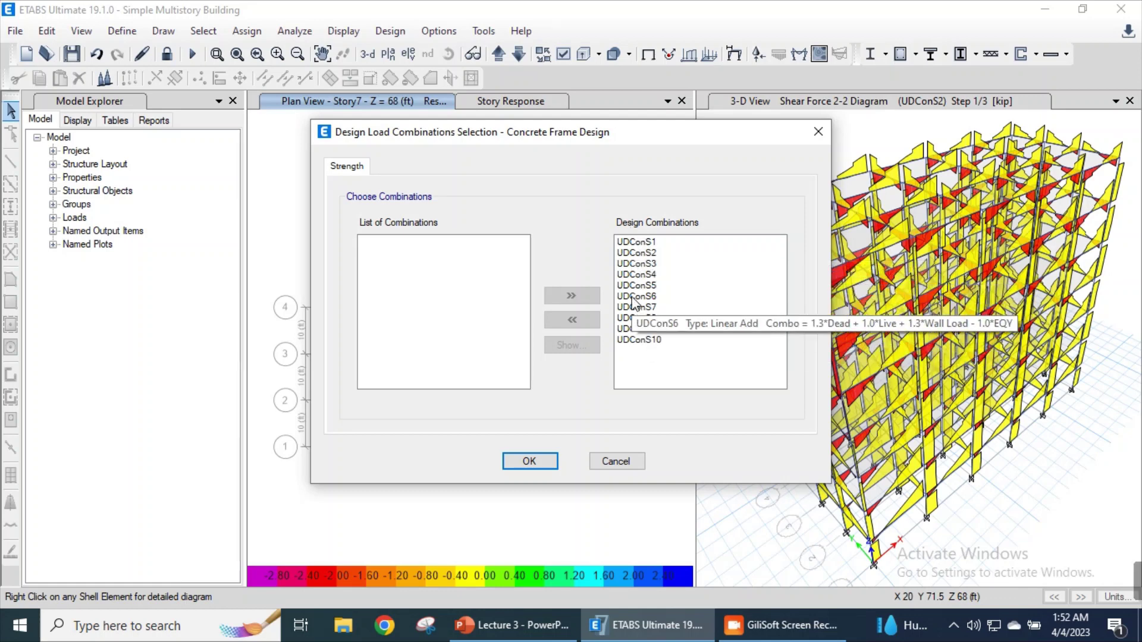
left_click(637, 328)
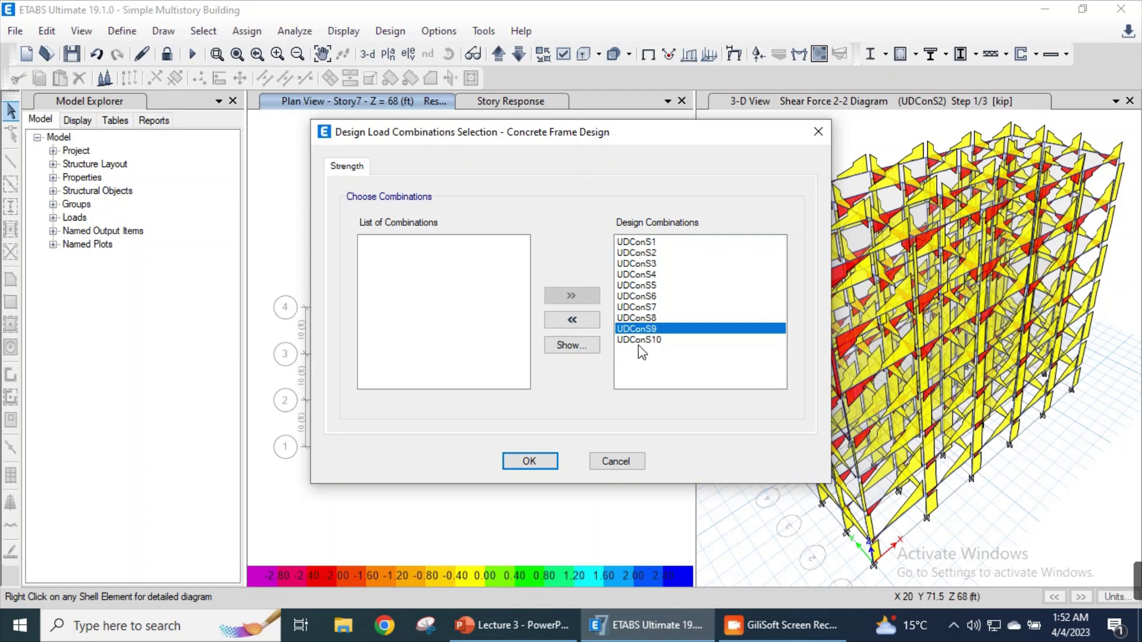
left_click(650, 341)
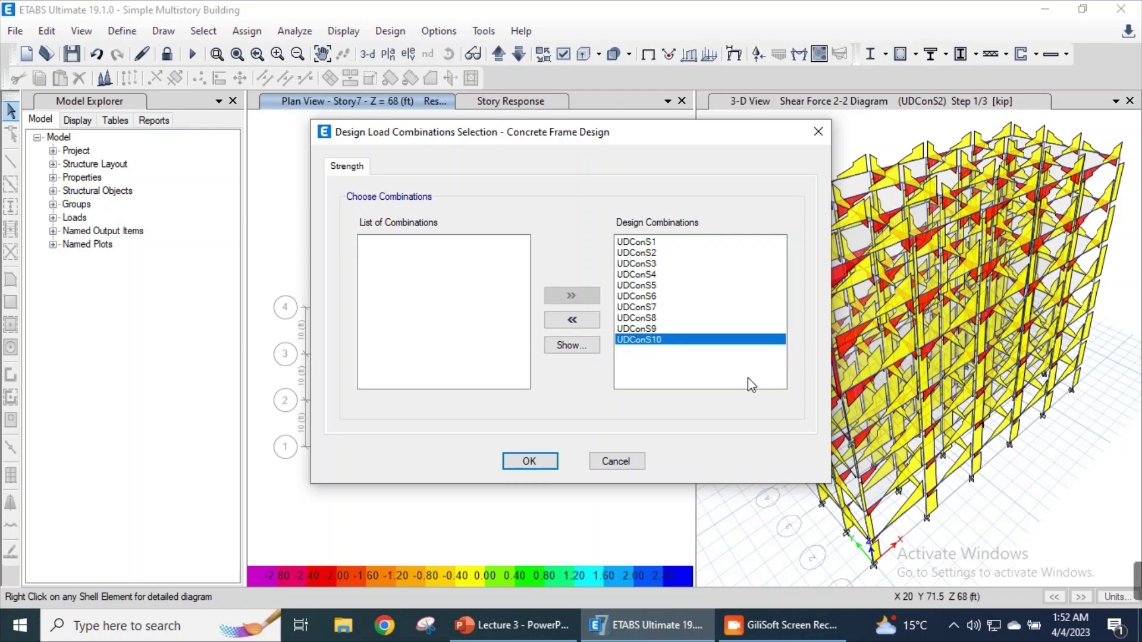
key("shift+Up")
key("shift+Up")
key("shift+Up")
key("shift+Up")
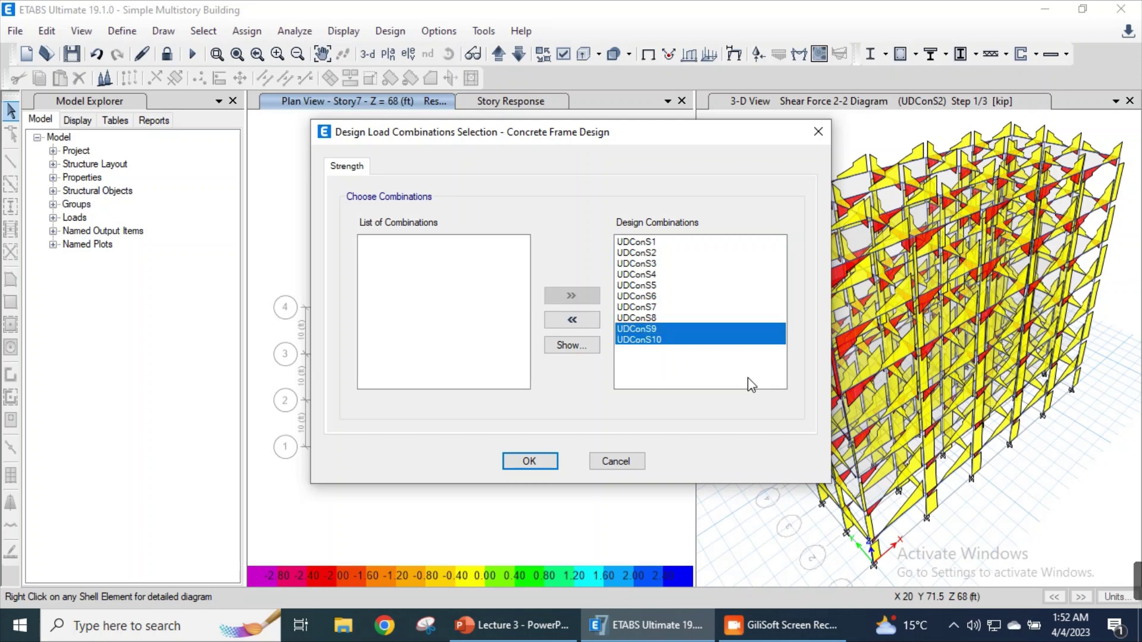
key("shift+Up")
key("shift+Up")
key("shift+Up")
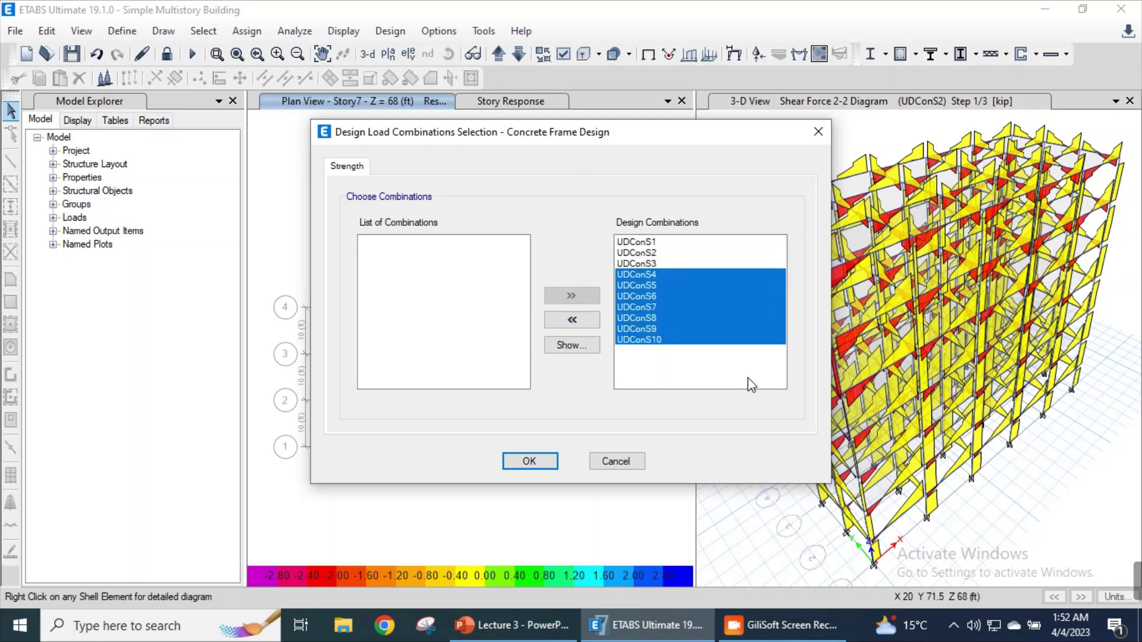
left_click(572, 322)
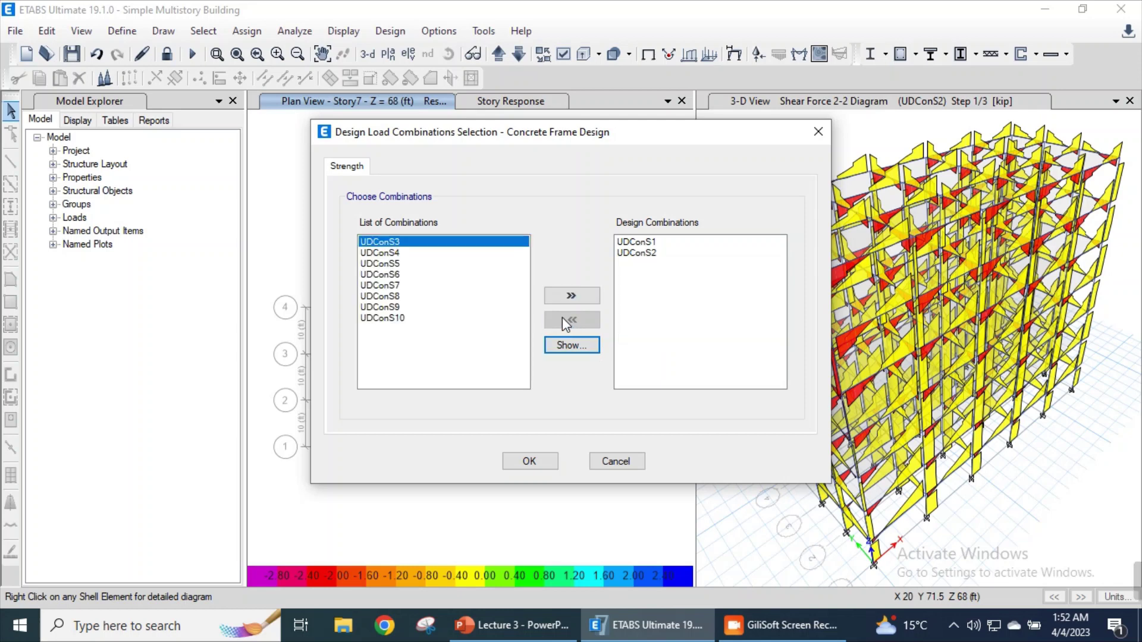
left_click(647, 240)
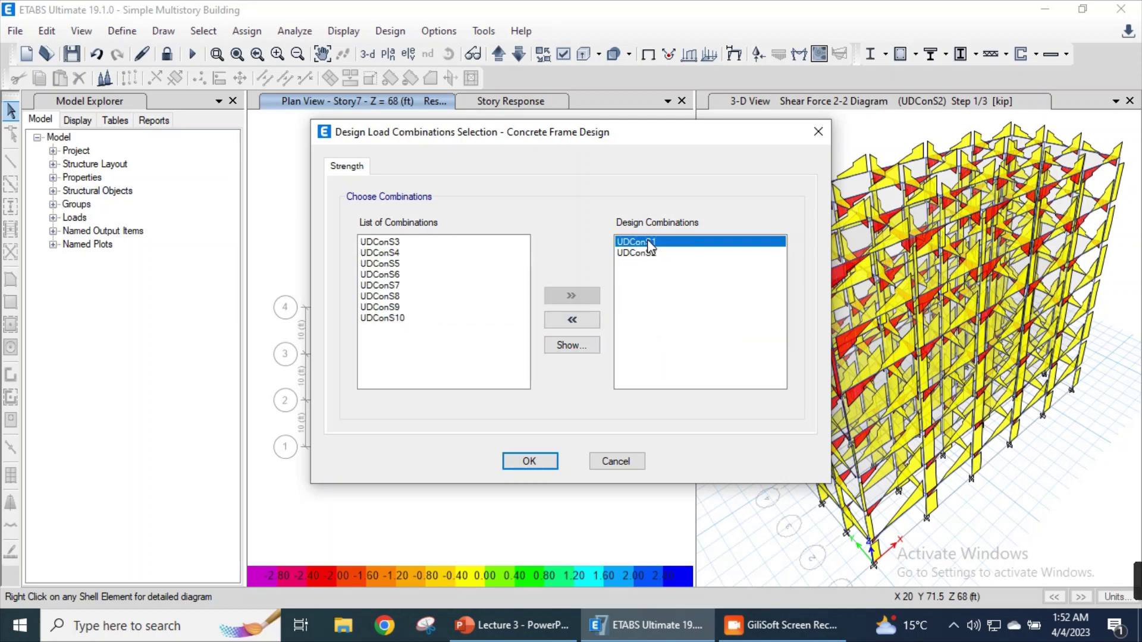
left_click(572, 320)
- Examine the load cases and scale factors of combination UDConS2, and accept the design combination selection
left_click(645, 244)
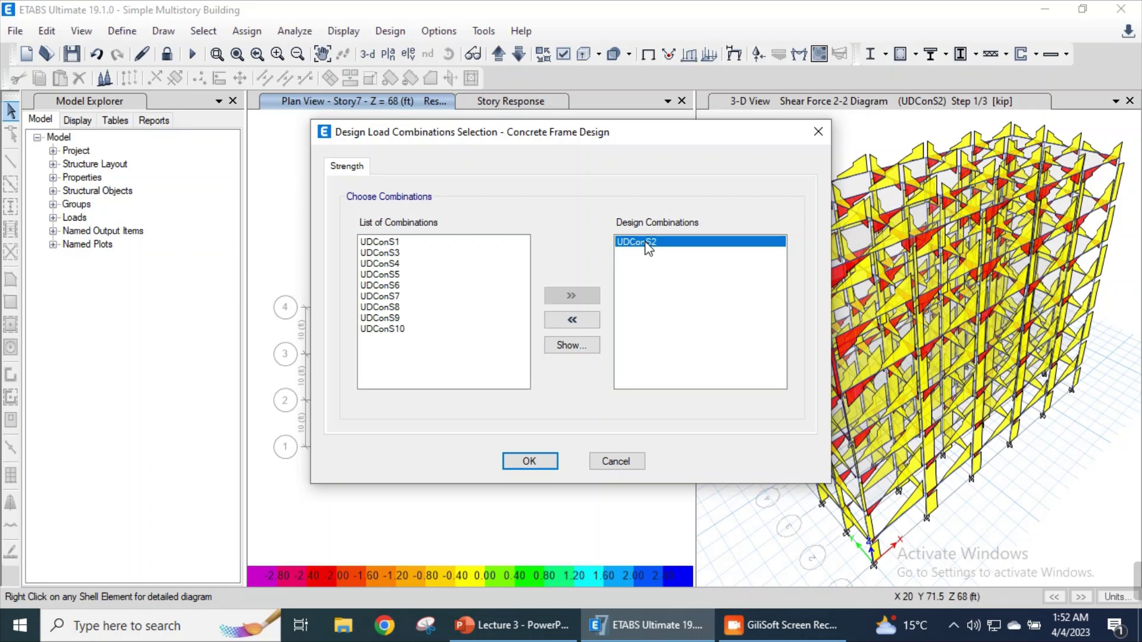
left_click(571, 345)
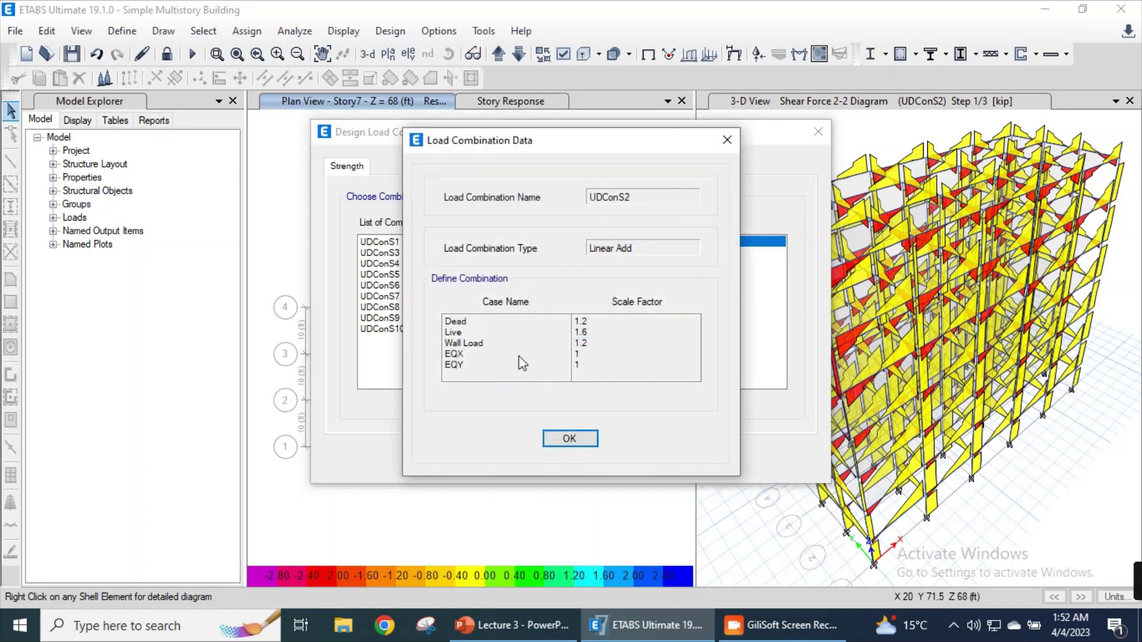
left_click(595, 323)
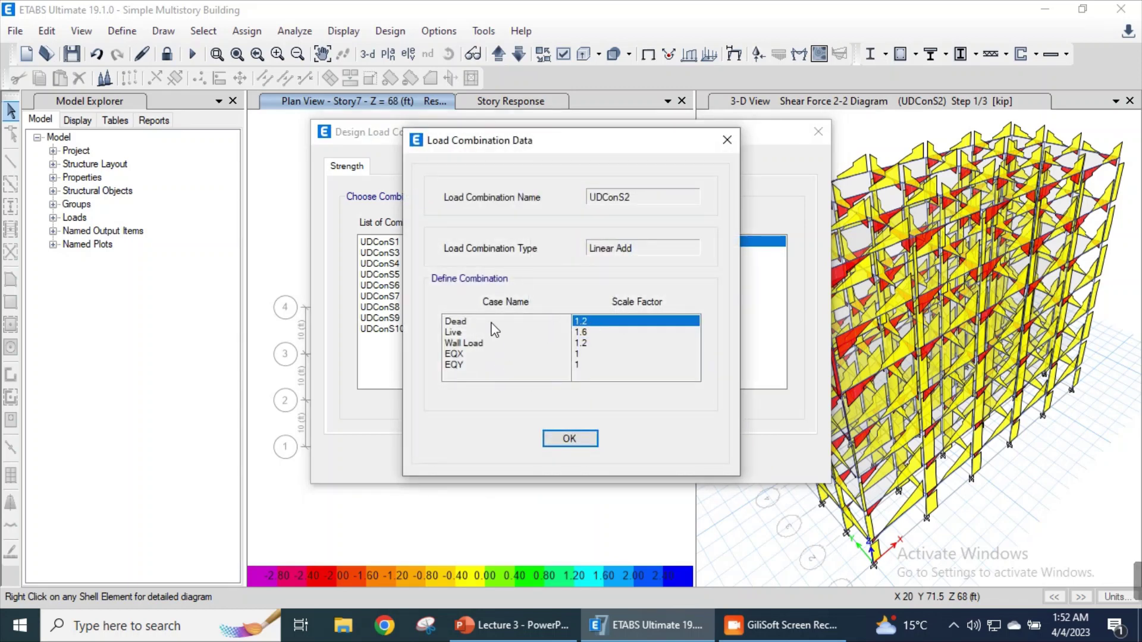
left_click(600, 333)
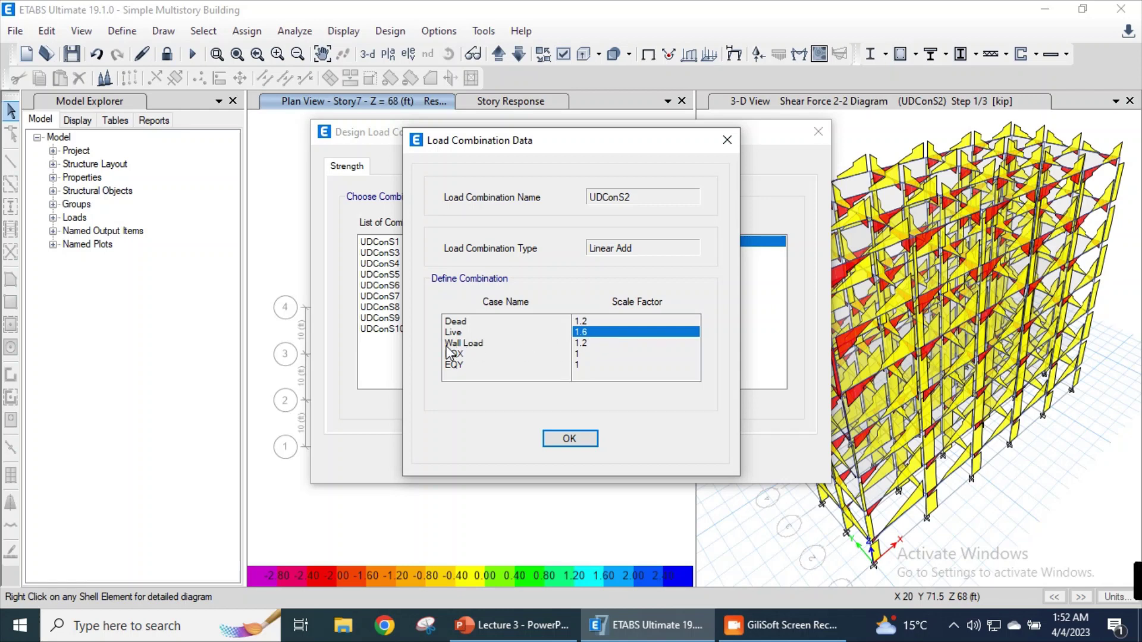
left_click(583, 344)
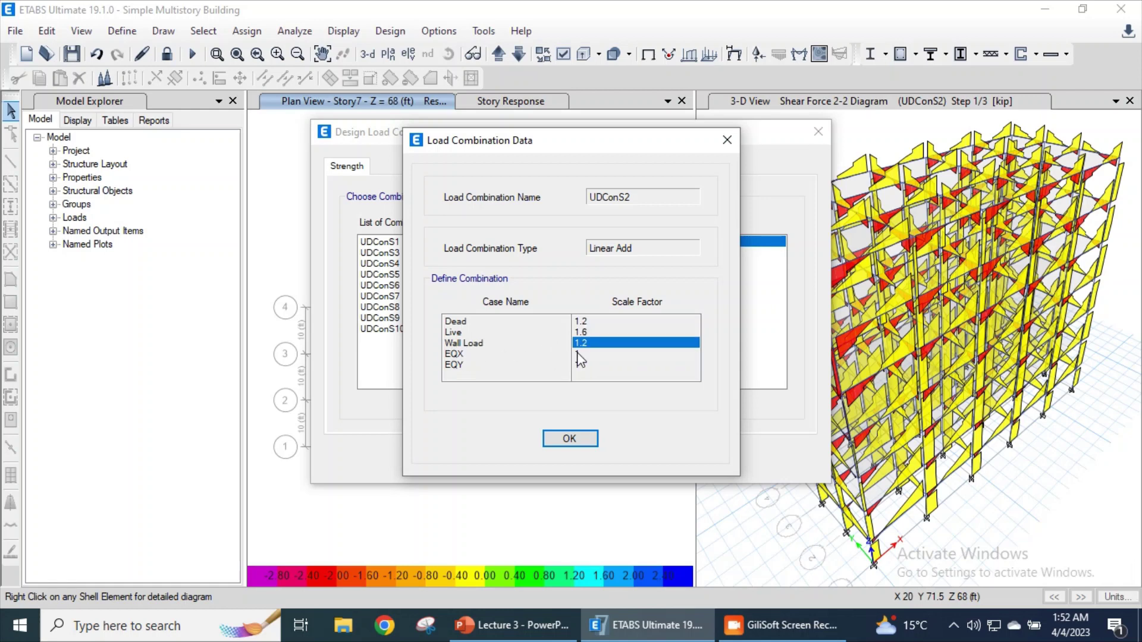
left_click(578, 354)
left_click(584, 365)
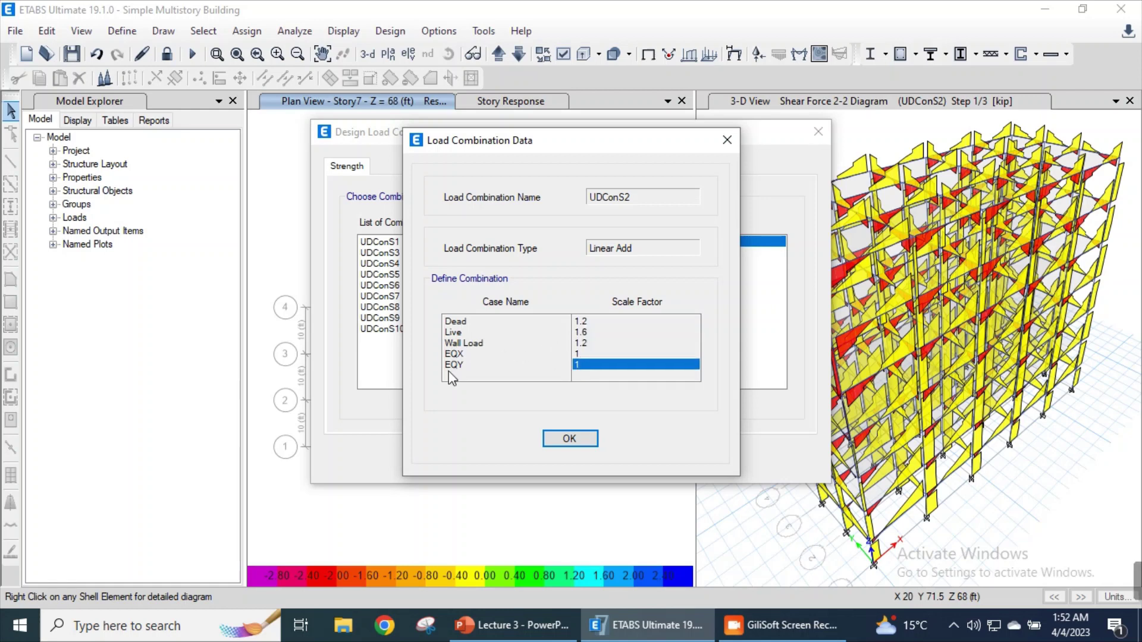
left_click(581, 441)
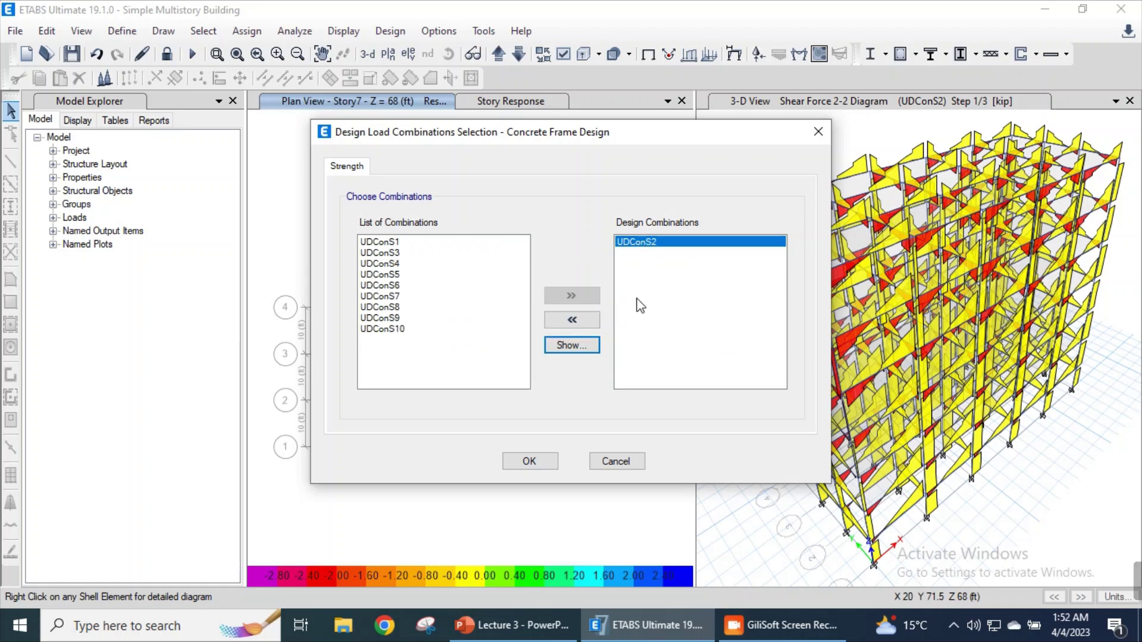
left_click(531, 462)
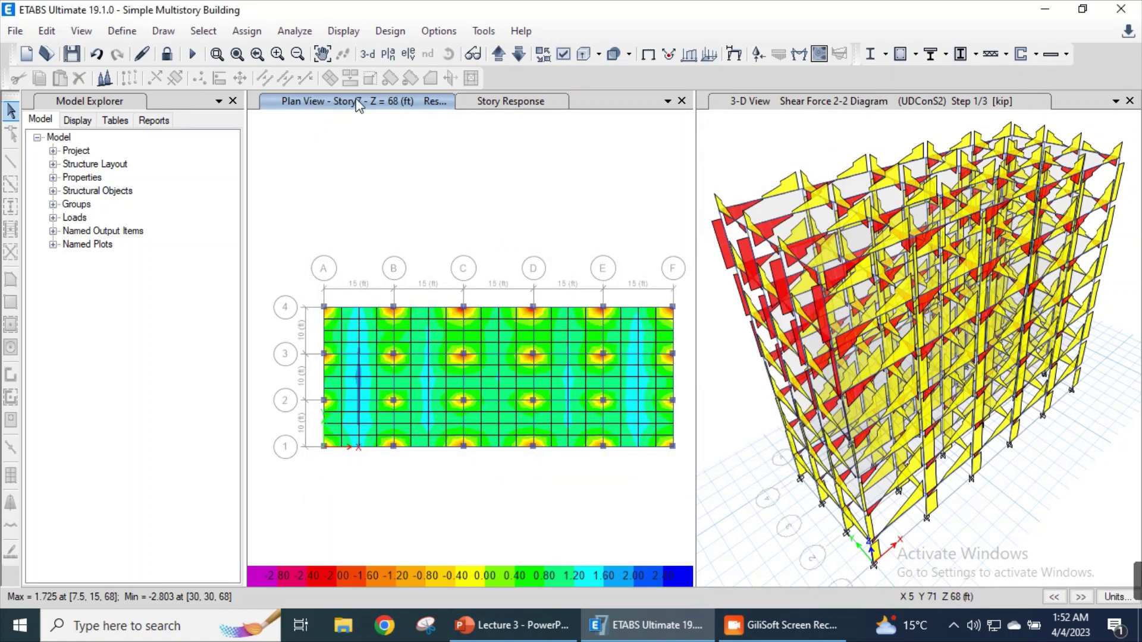
- Run the concrete frame design check on the whole building
left_click(390, 32)
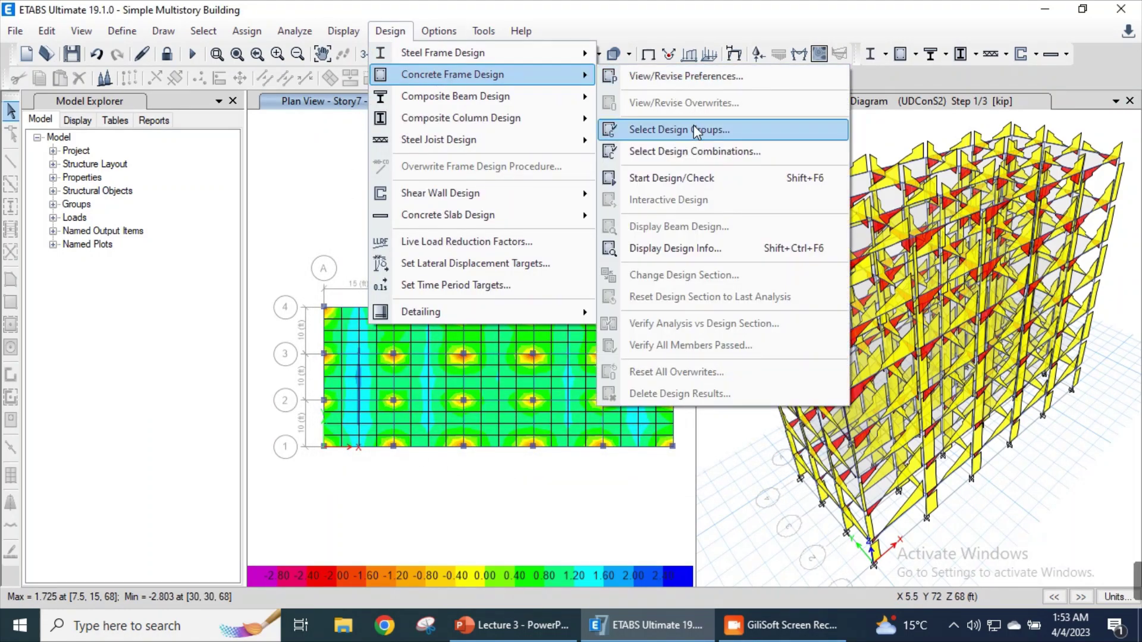
left_click(640, 183)
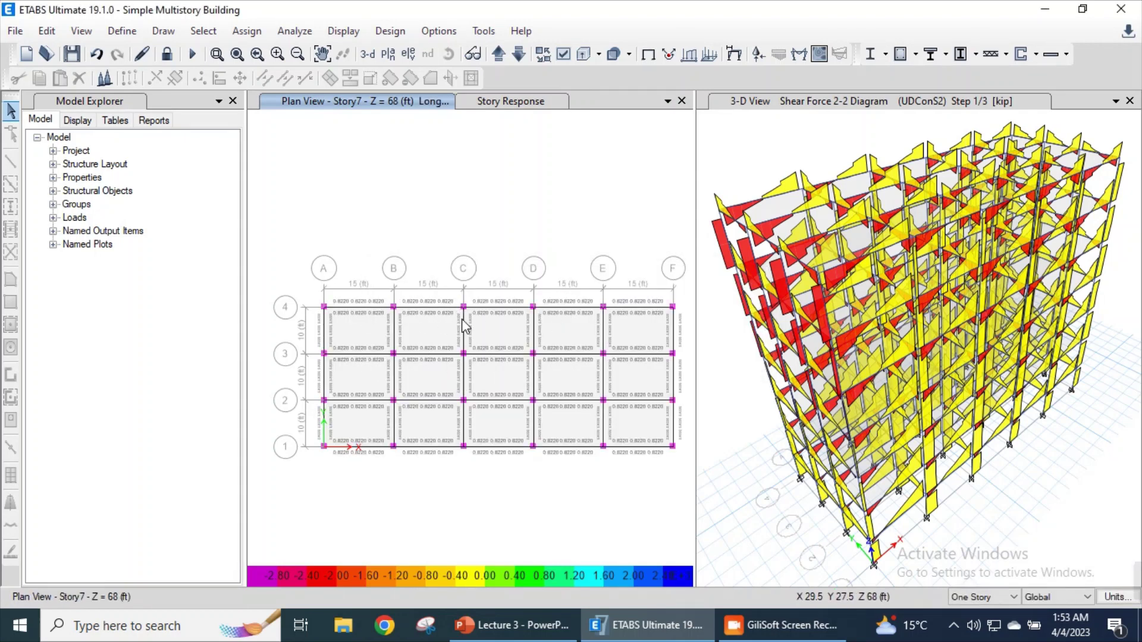
mouse_move(433, 308)
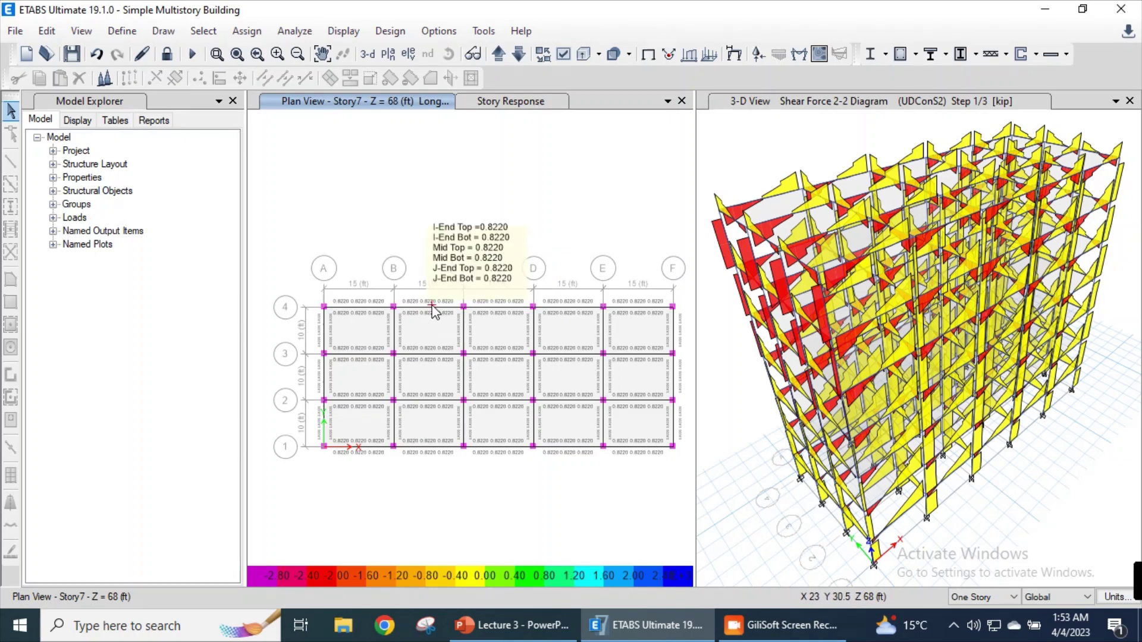
left_click(387, 31)
left_click(424, 8)
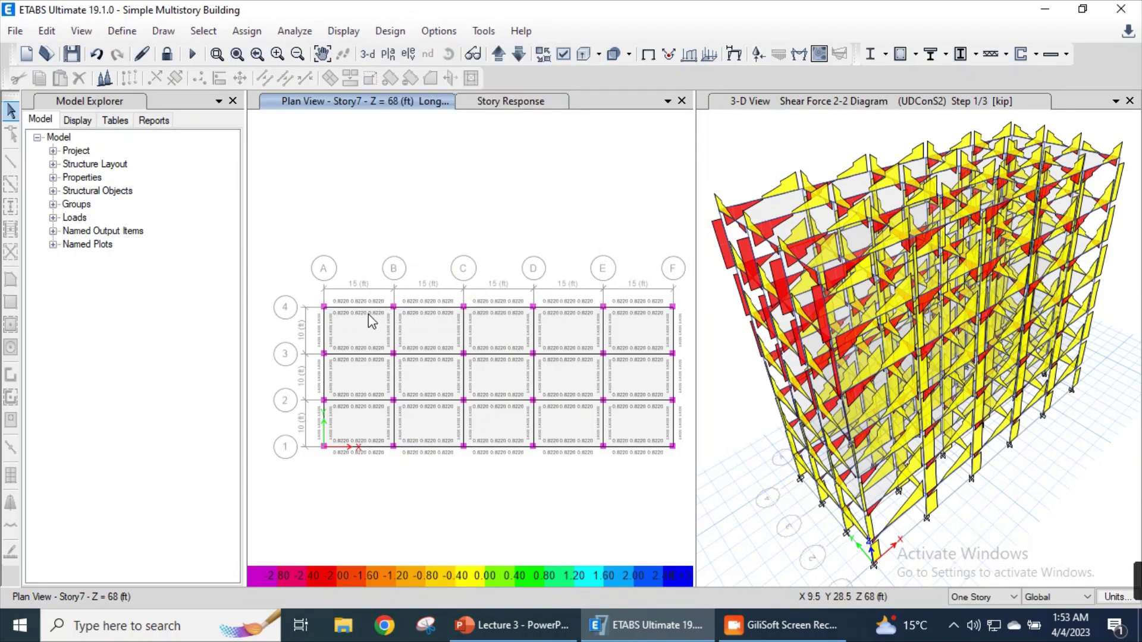
- Examine the longitudinal reinforcing values at the ends and midspan of the Story7 beams along grid line 4
mouse_move(359, 310)
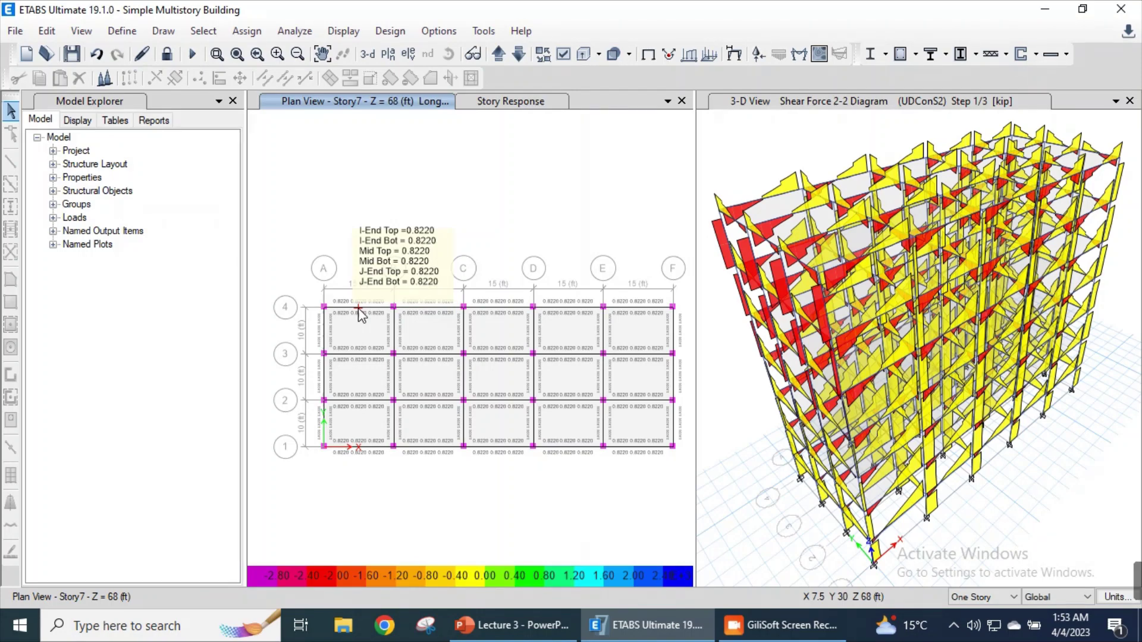
scroll(350, 315, "up", 5)
scroll(352, 310, "down", 3)
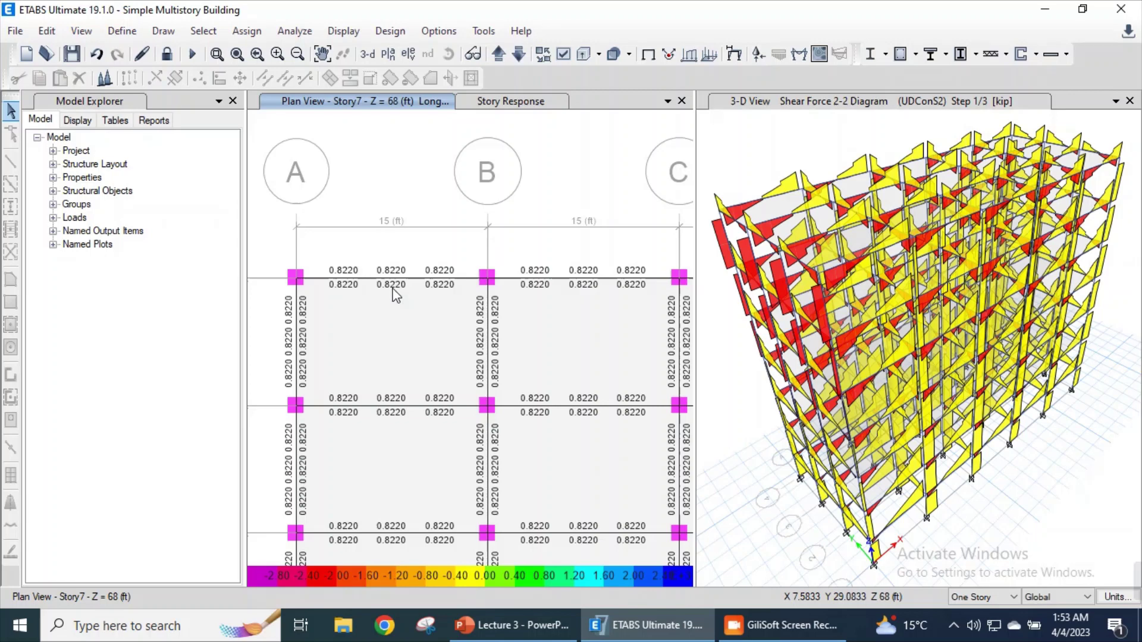
mouse_move(394, 285)
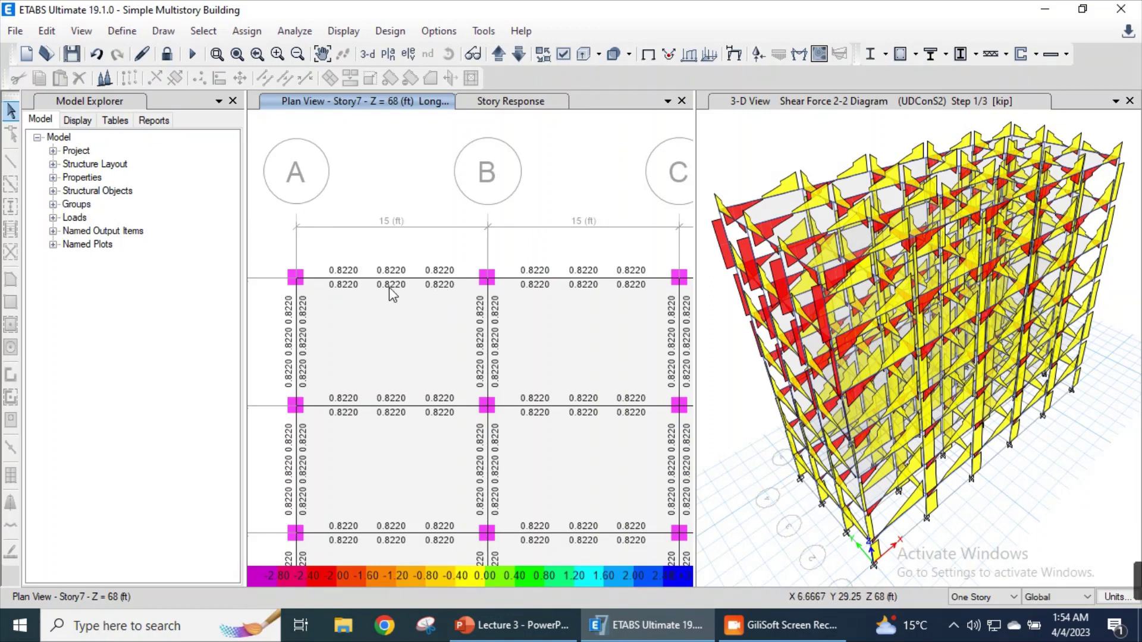
key("F3")
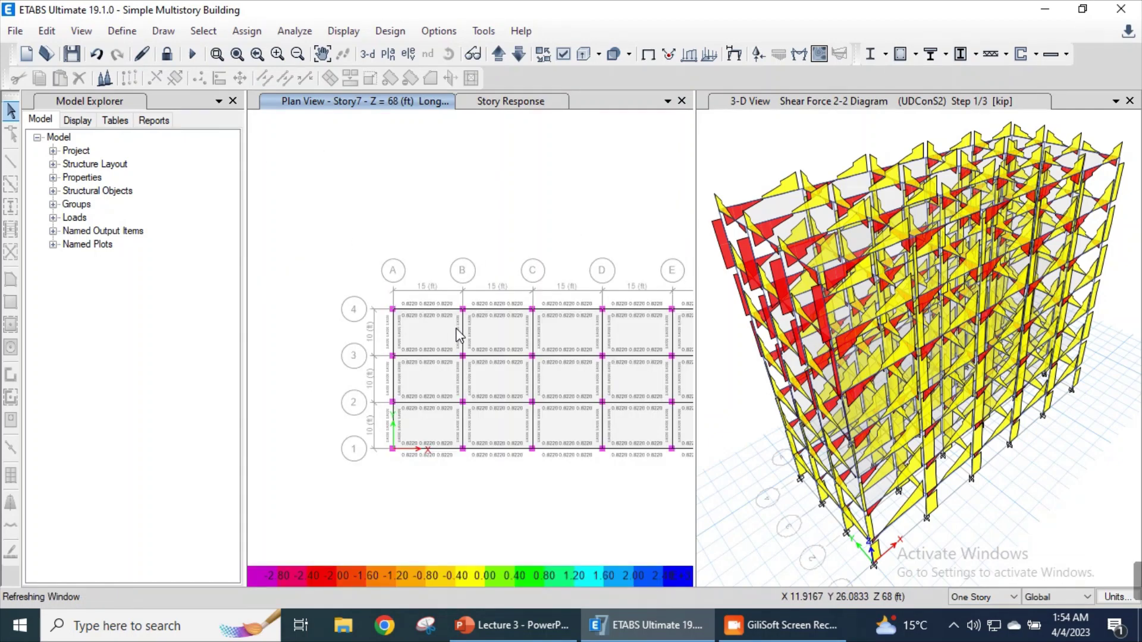
mouse_move(448, 331)
middle_mouse_down()
mouse_move(457, 347)
mouse_move(434, 335)
middle_mouse_up()
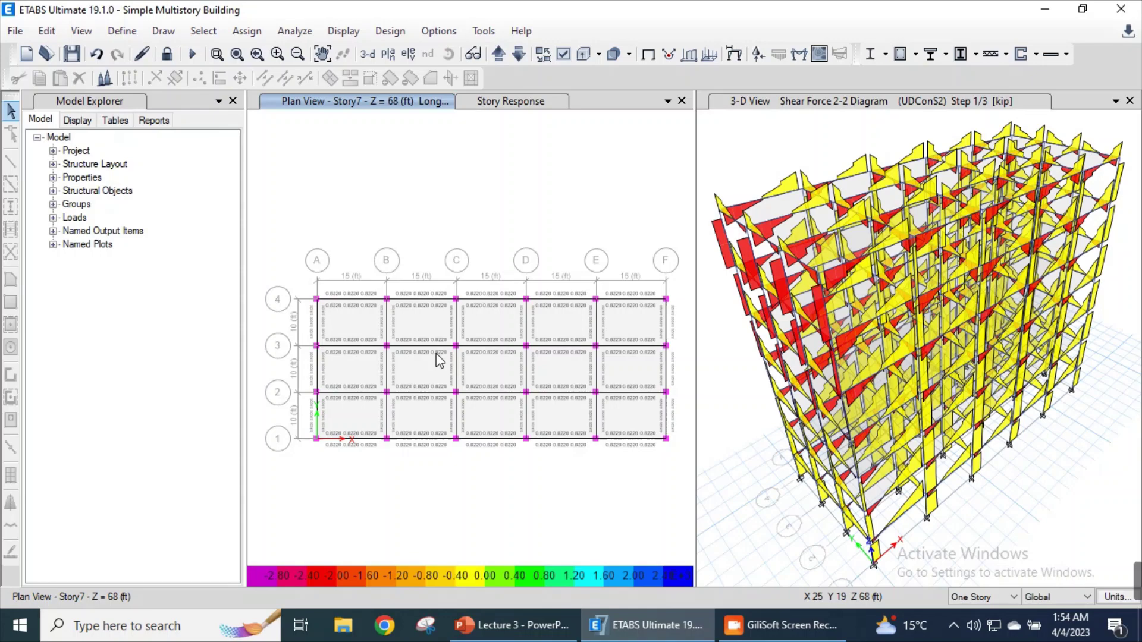
mouse_move(555, 303)
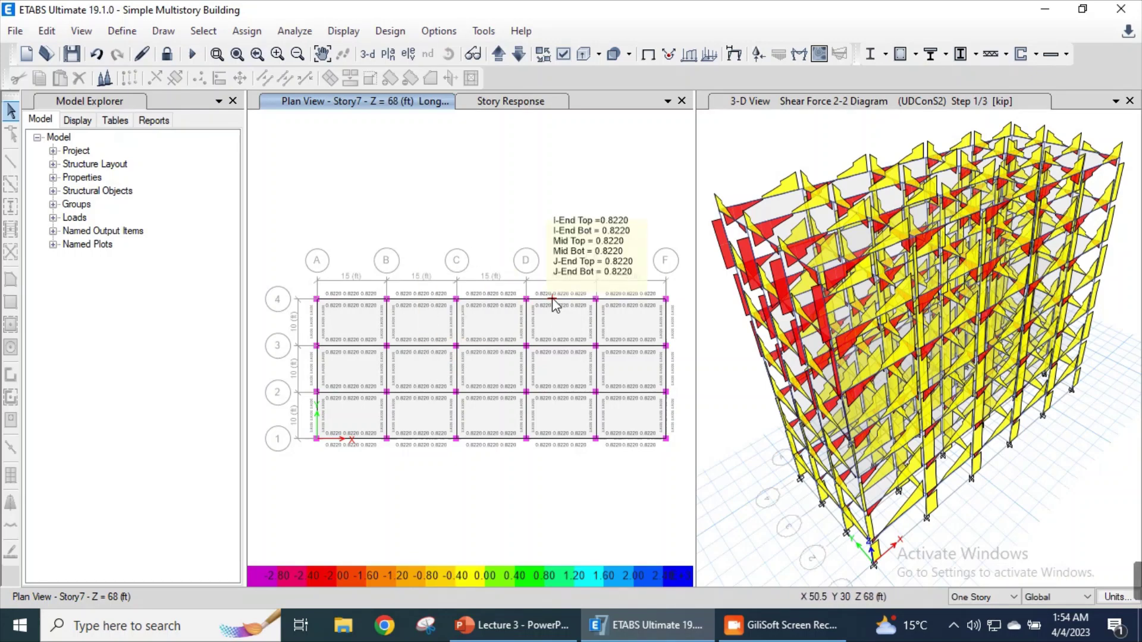
scroll(554, 302, "up", 5)
scroll(538, 310, "down", 3)
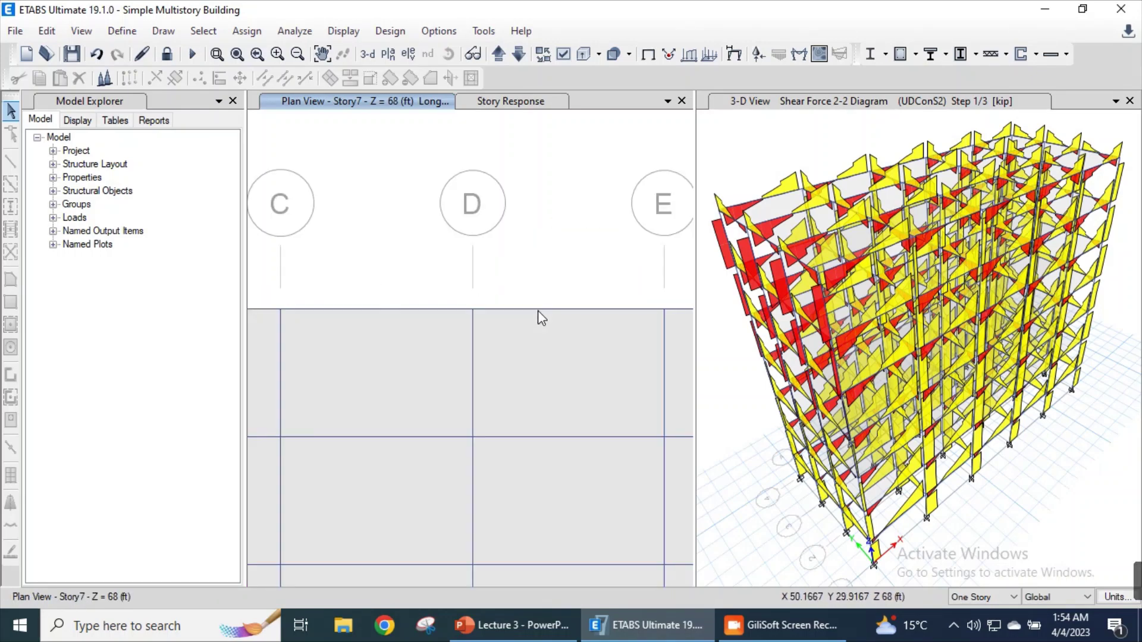
scroll(540, 374, "down", 3)
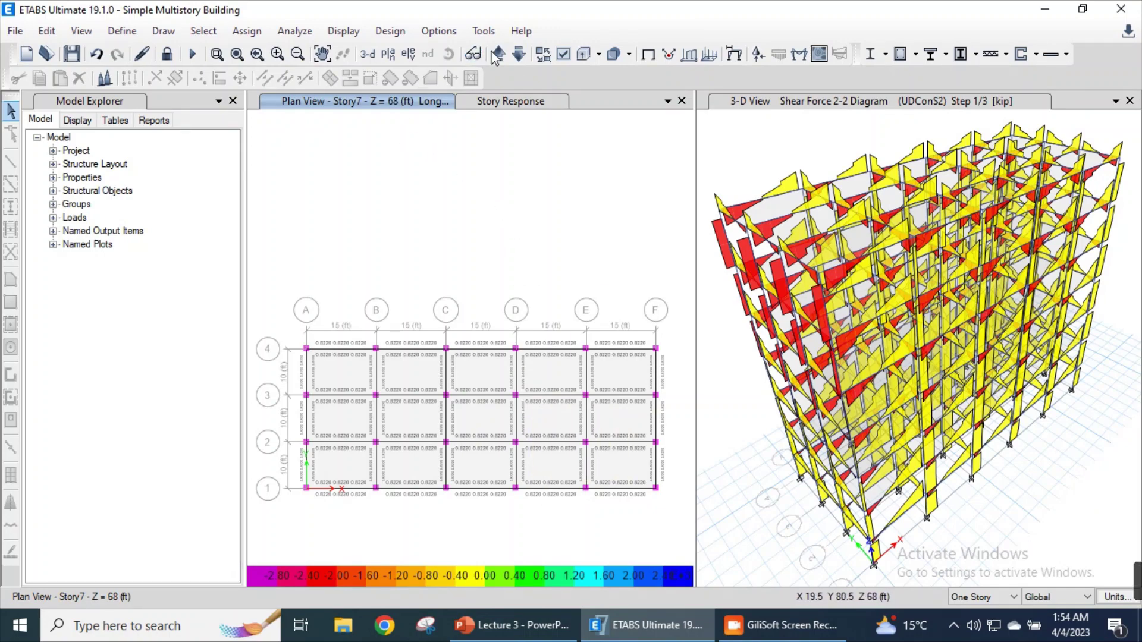
- Move the plan view from Story7 down to Story4 and inspect its beam reinforcing
left_click(515, 58)
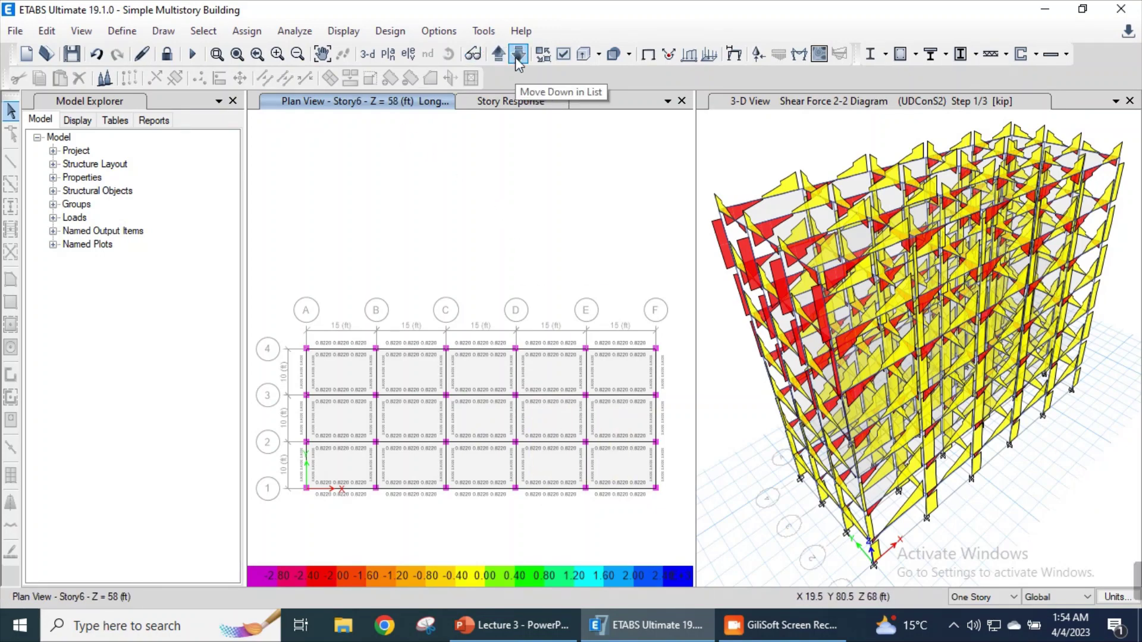
left_click(517, 54)
left_click(517, 55)
scroll(485, 351, "up", 3)
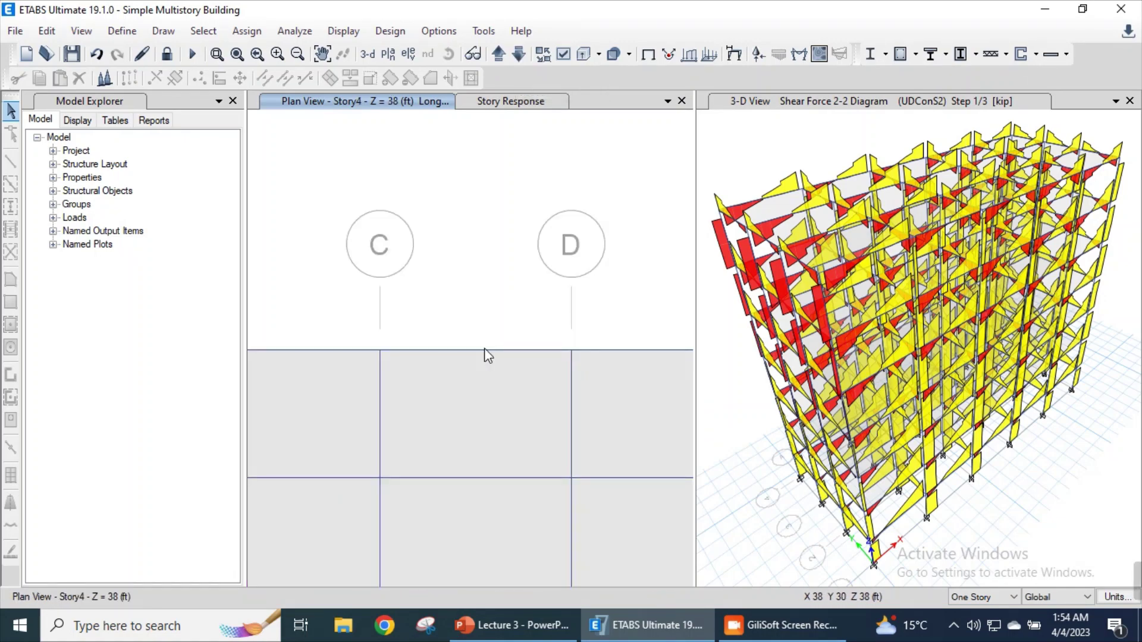
scroll(464, 384, "down", 3)
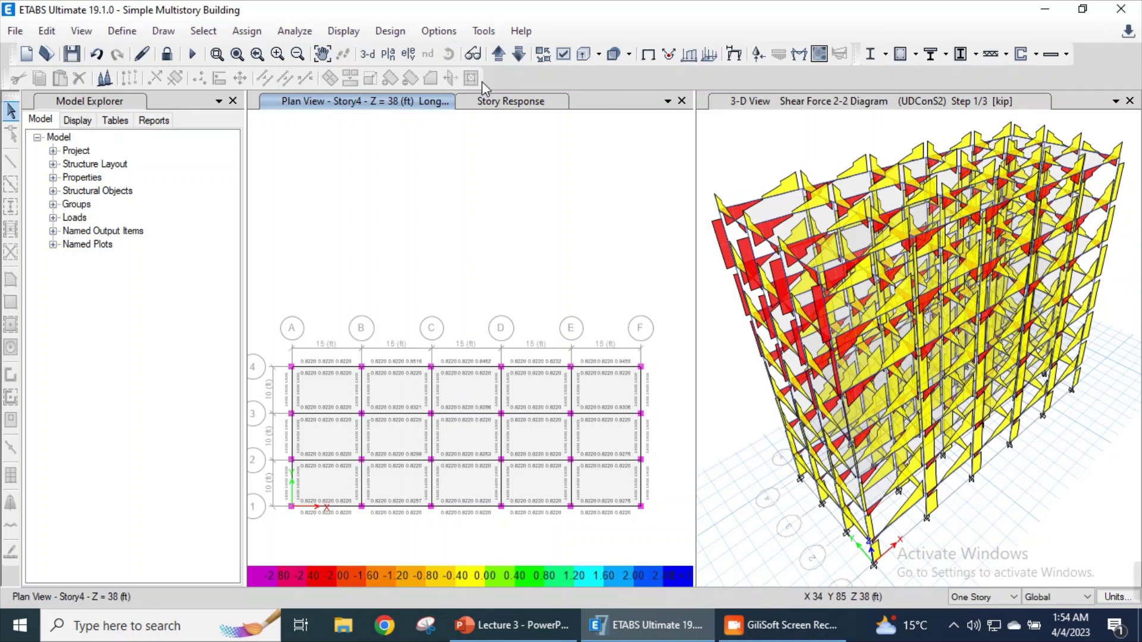
- Open the concrete frame design results display with Longitudinal Reinforcing as the design output
left_click(390, 32)
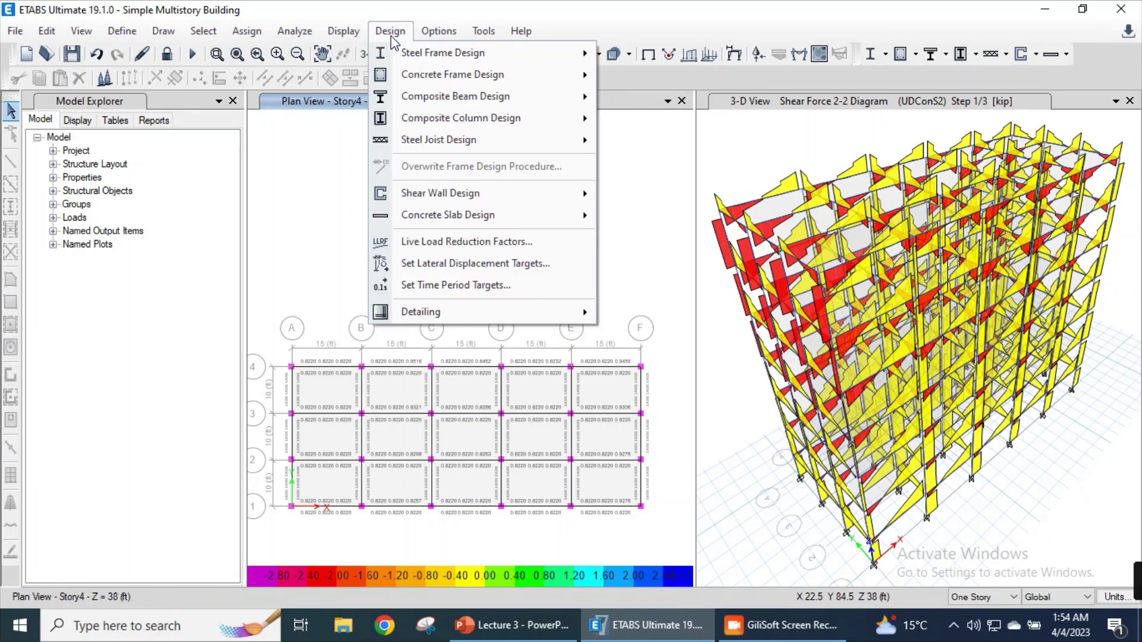
mouse_move(427, 79)
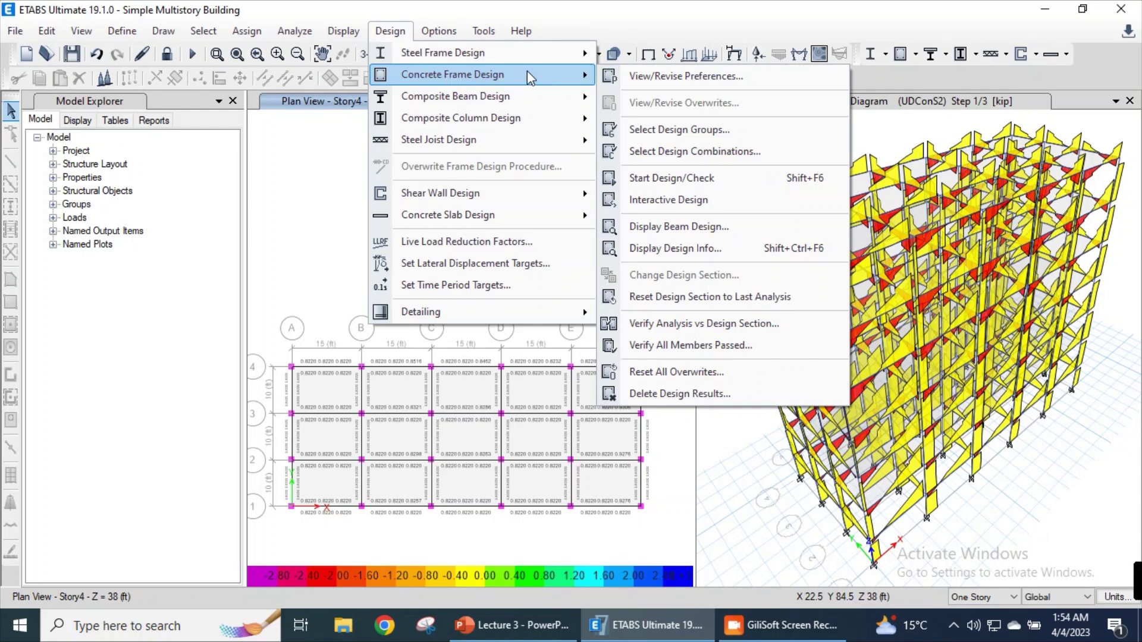
left_click(669, 250)
left_click_drag(587, 246, 825, 96)
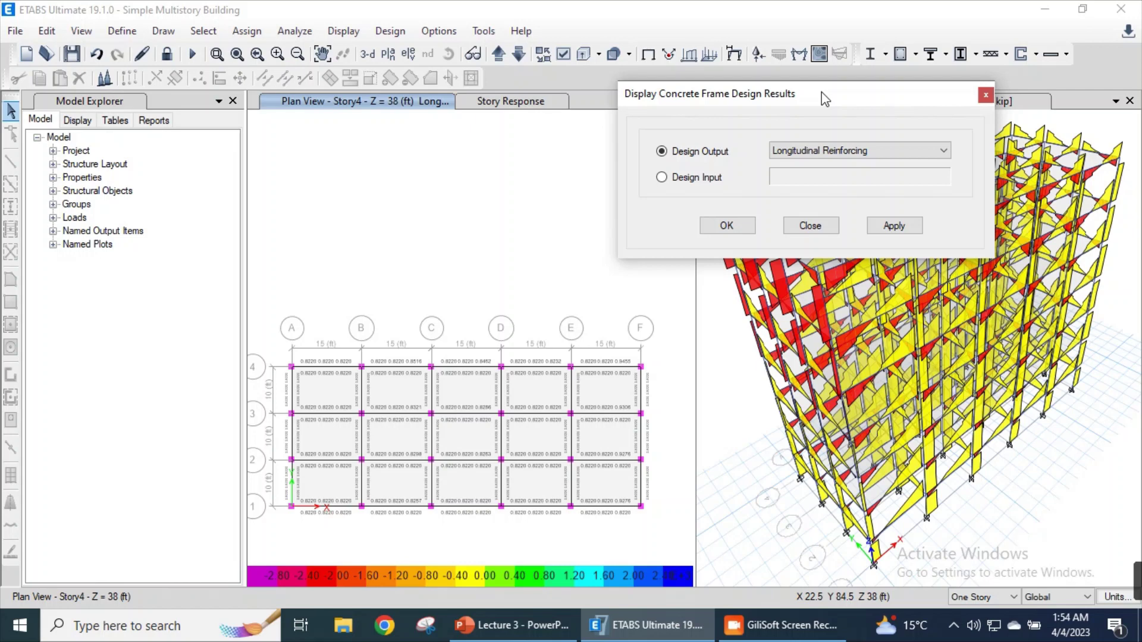
left_click(837, 150)
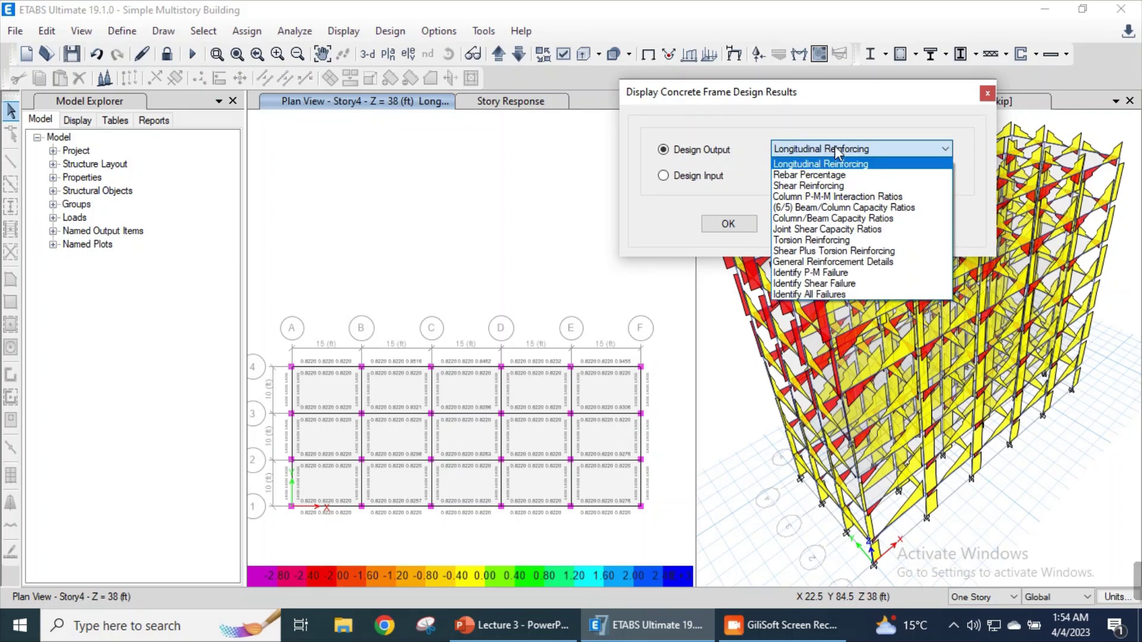
left_click(826, 164)
left_click(471, 210)
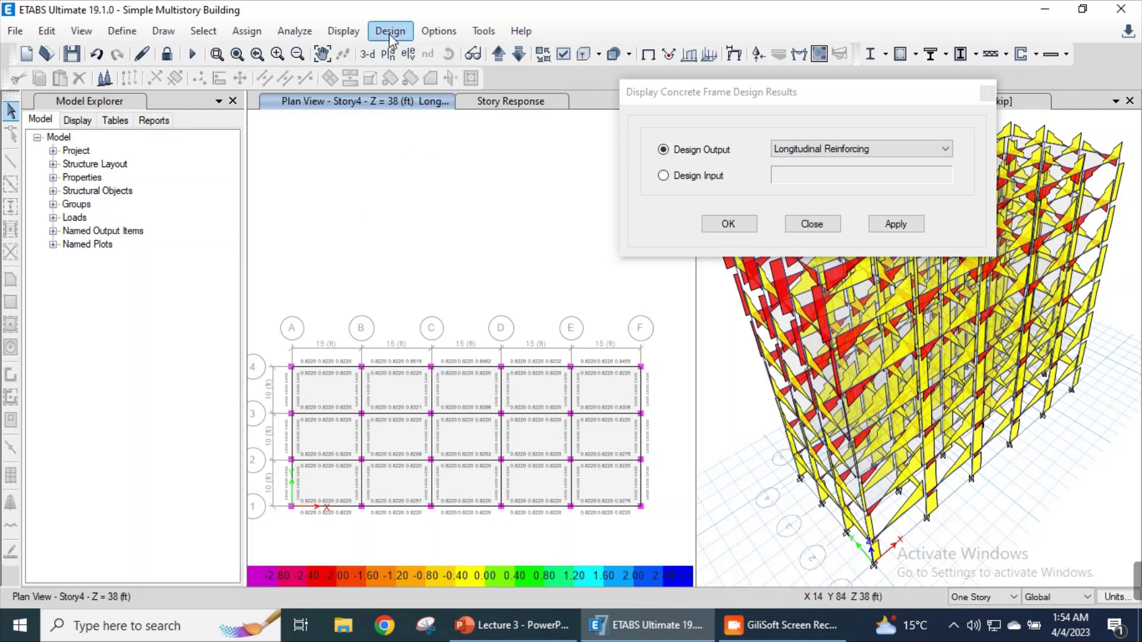
- Display the longitudinal reinforcing of the columns in the elevation view along grid A
left_click(408, 54)
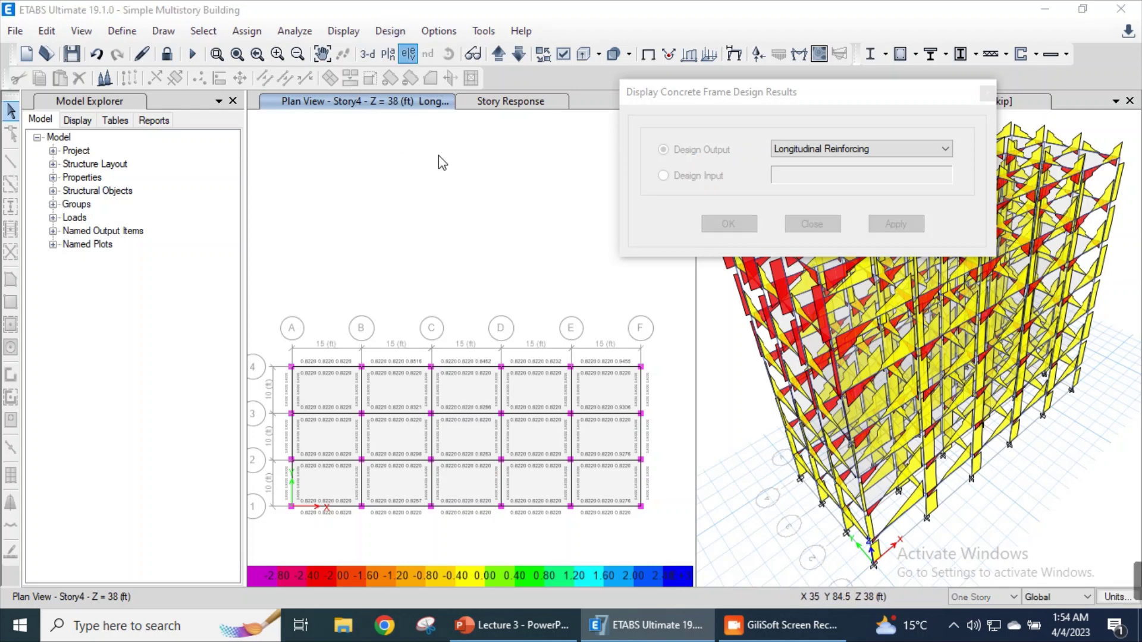
left_click(634, 517)
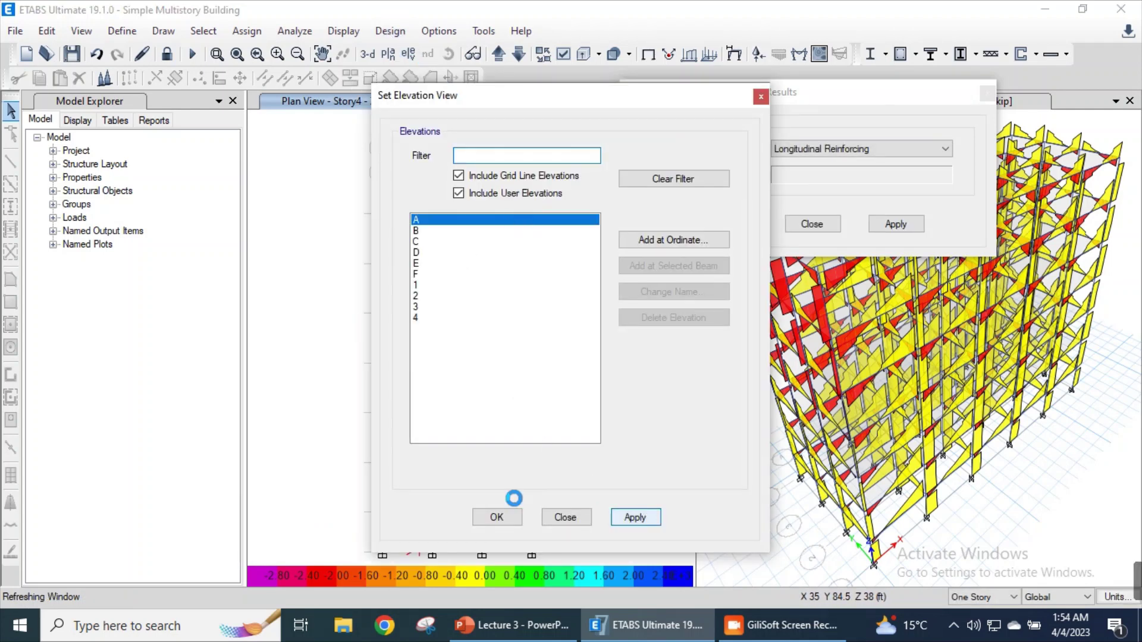
left_click(497, 517)
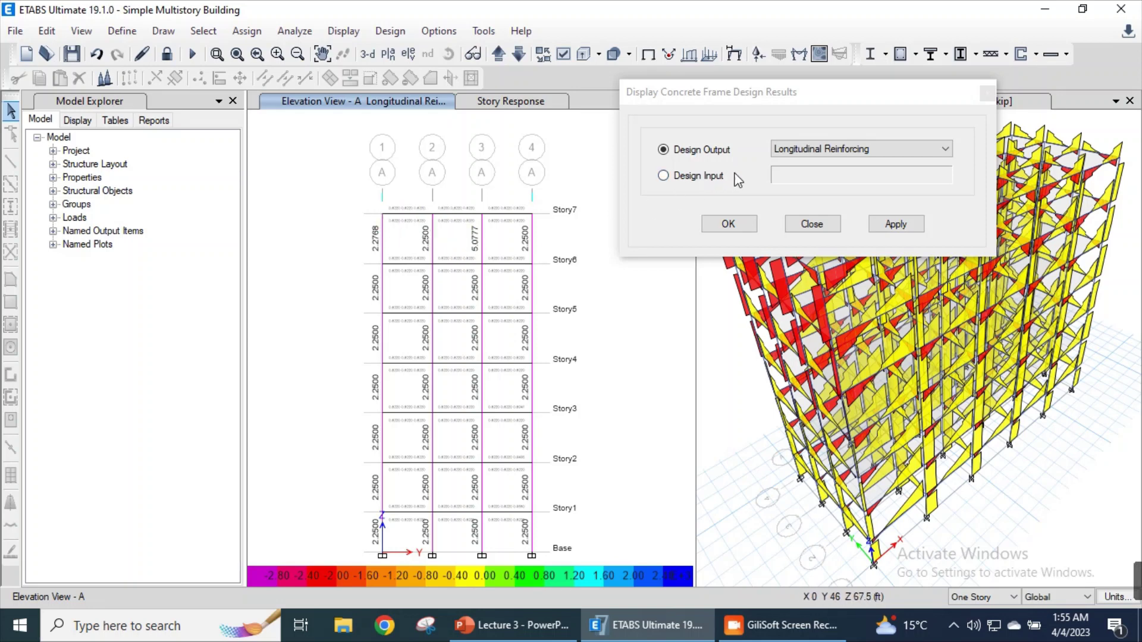
- Change the displayed design output to Rebar Percentage and accept it
left_click(788, 148)
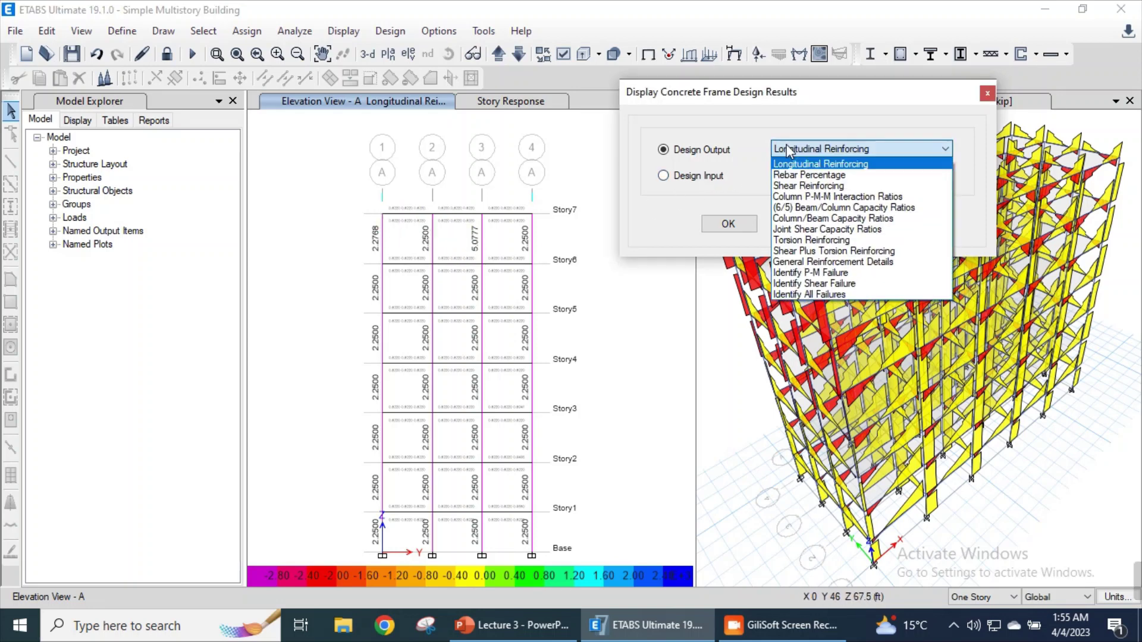
left_click(800, 175)
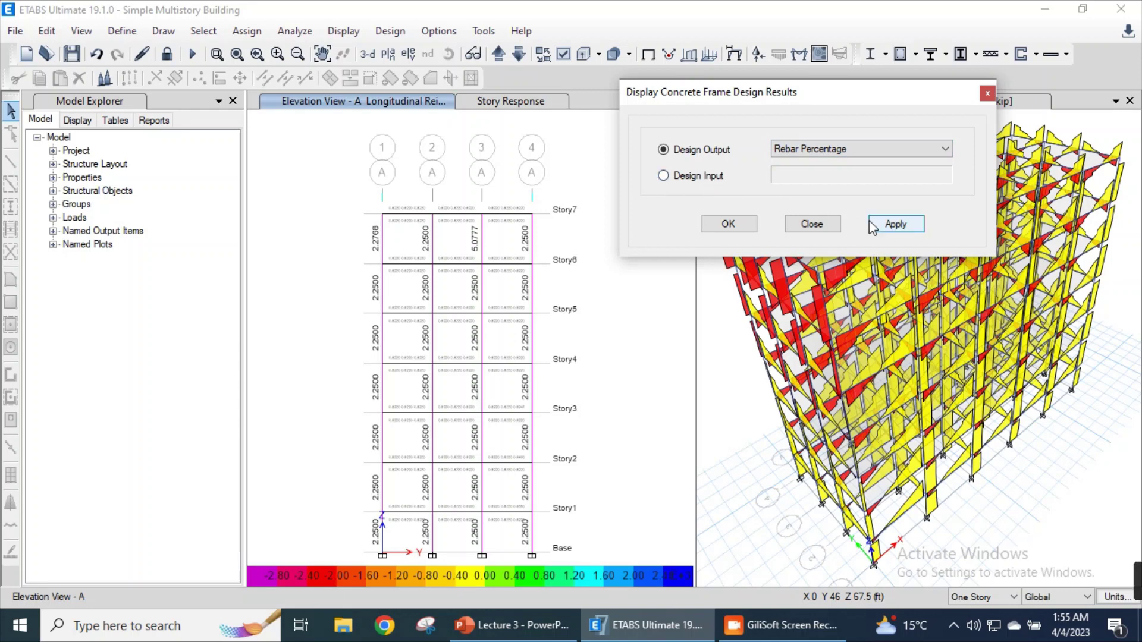
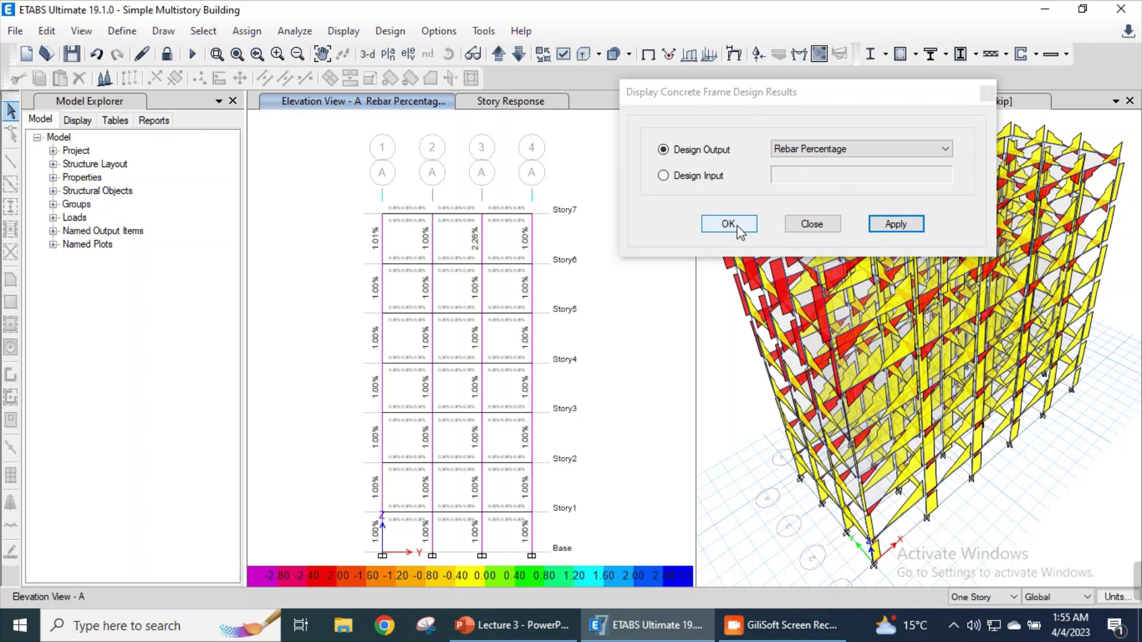
left_click(738, 227)
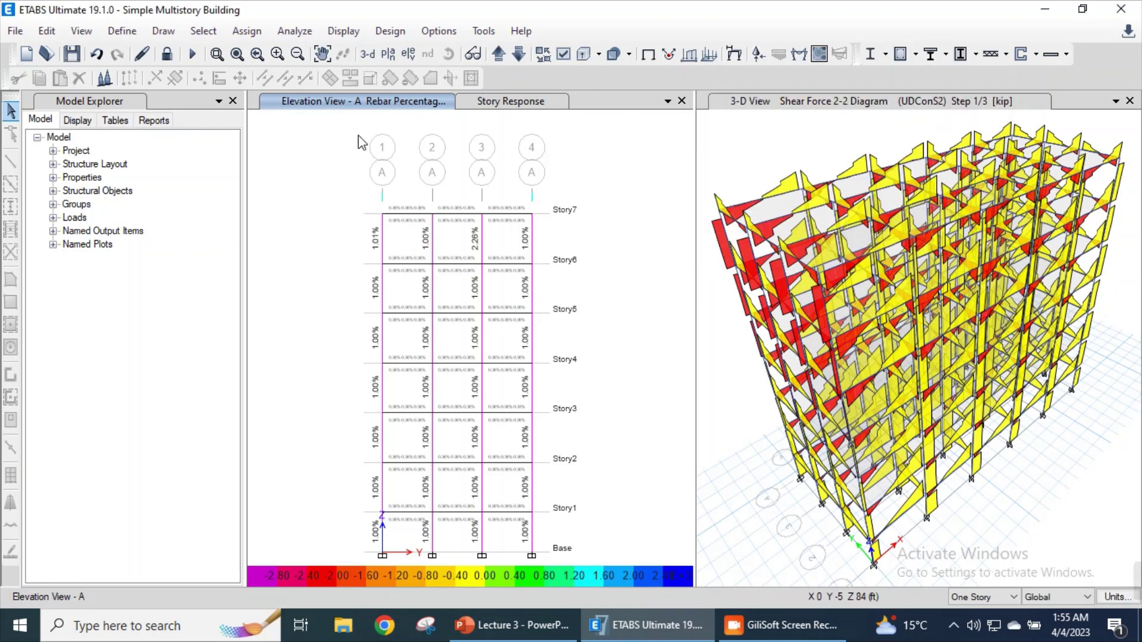
- Switch from the elevation to the Story7 plan view to inspect the beam rebar percentages
left_click(390, 56)
left_click(635, 511)
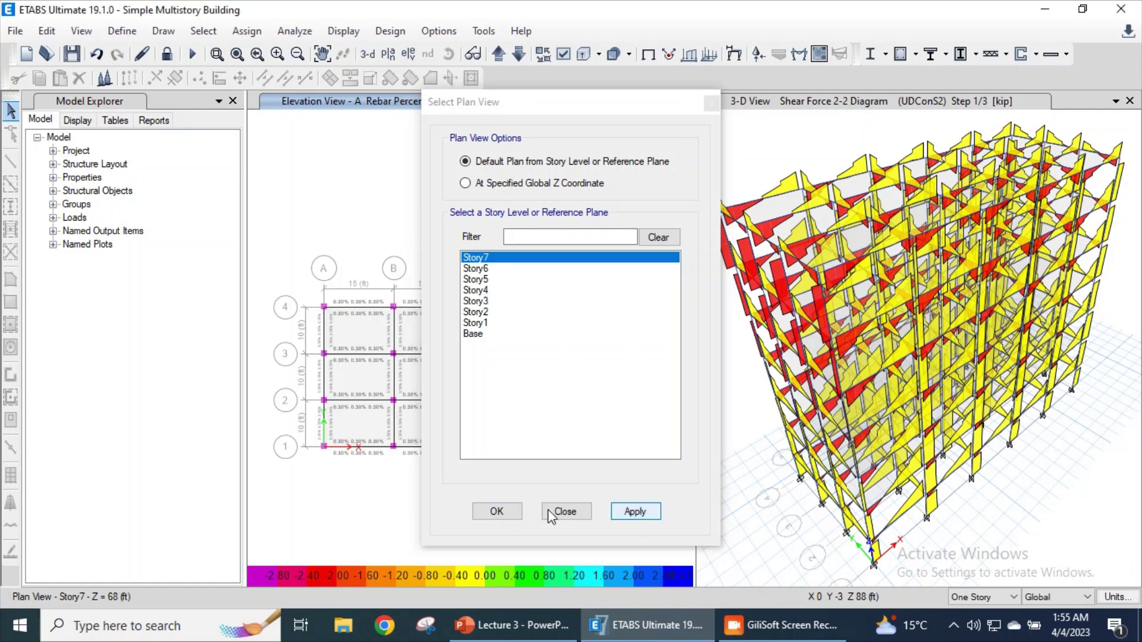
left_click(505, 512)
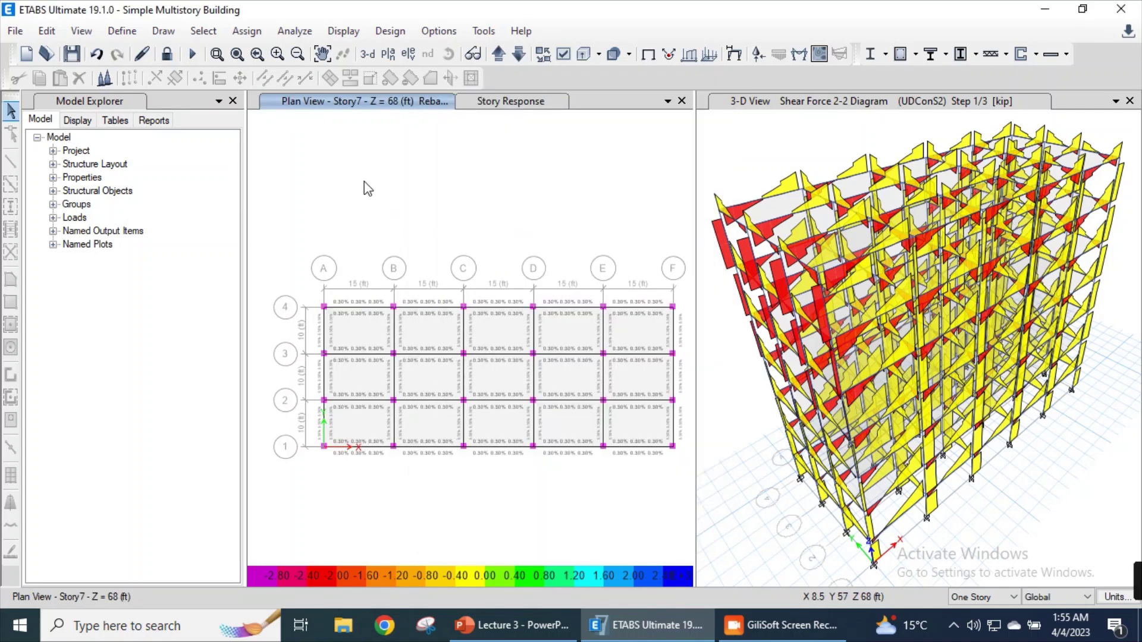
mouse_move(399, 310)
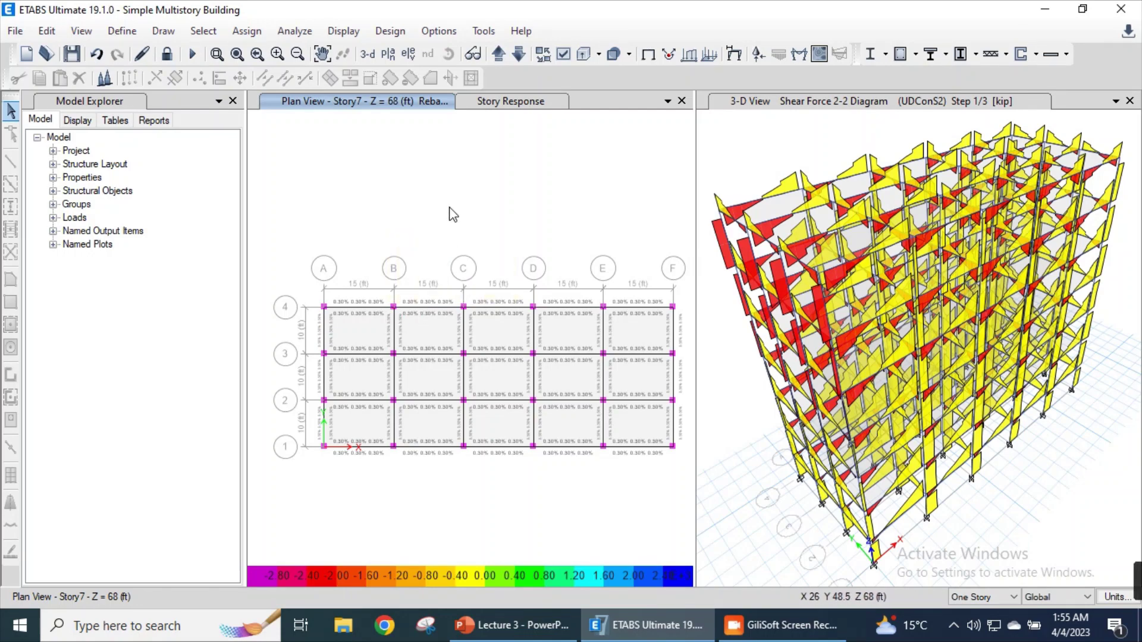
- Verify the analysis sections against the design sections for all concrete frames and dismiss the result
left_click(400, 33)
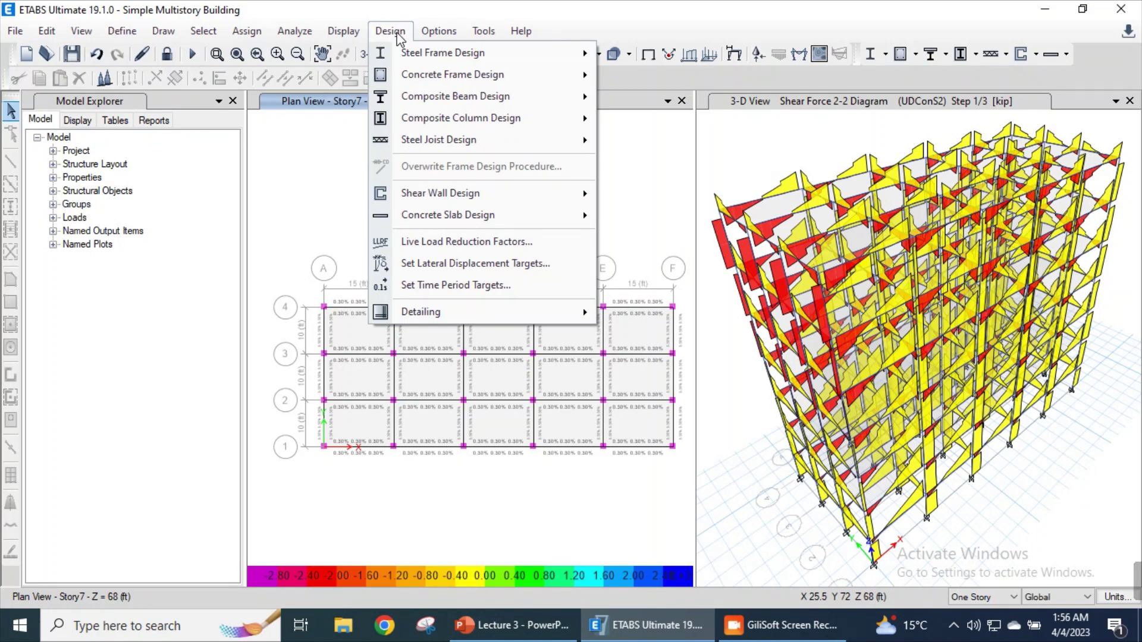
mouse_move(479, 73)
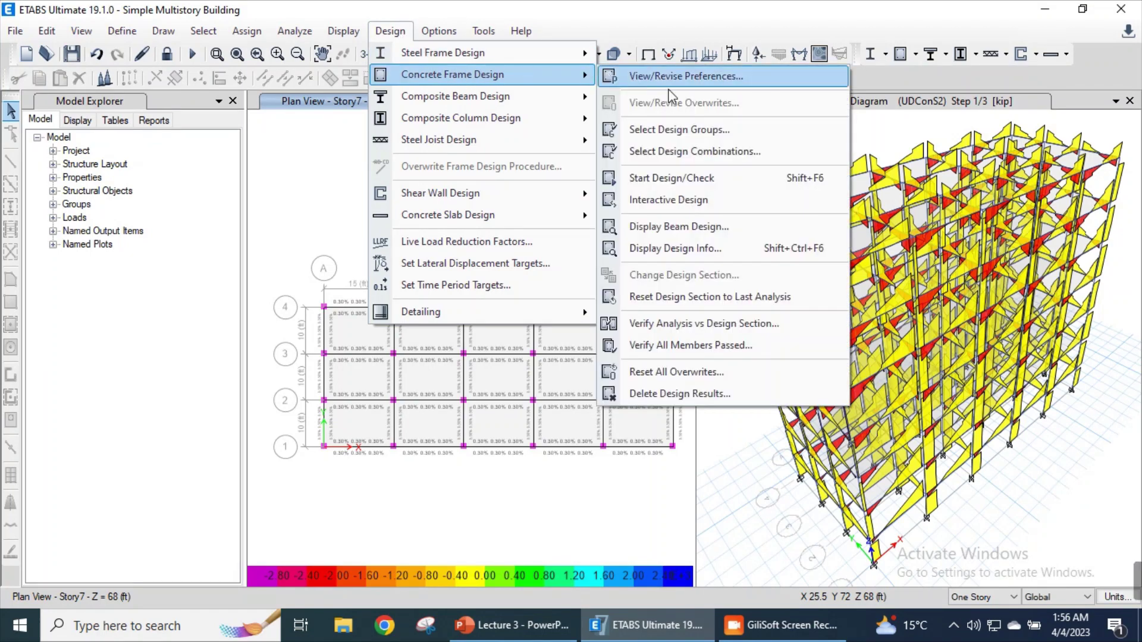
left_click(704, 325)
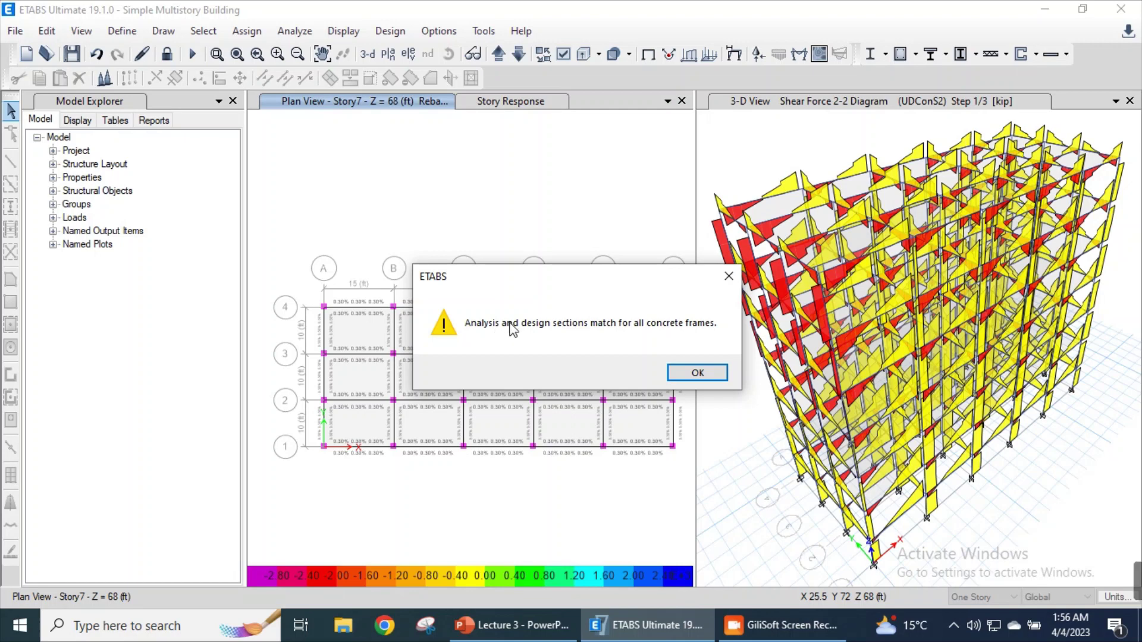
left_click(697, 373)
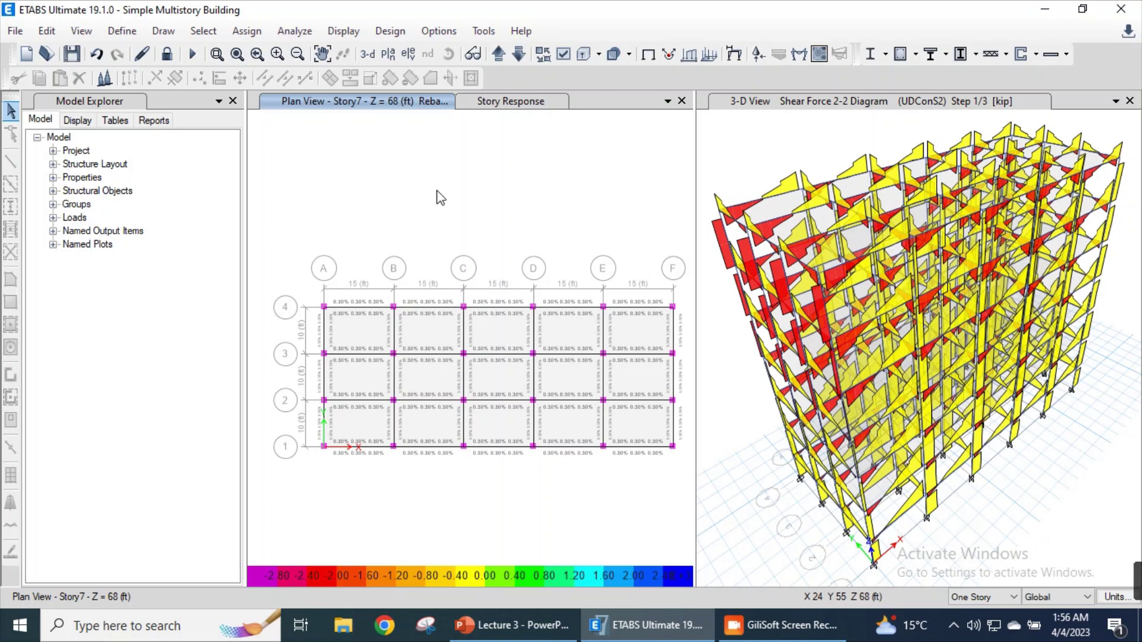
- Verify that all concrete frame members pass the design check and dismiss the result
left_click(391, 31)
mouse_move(539, 83)
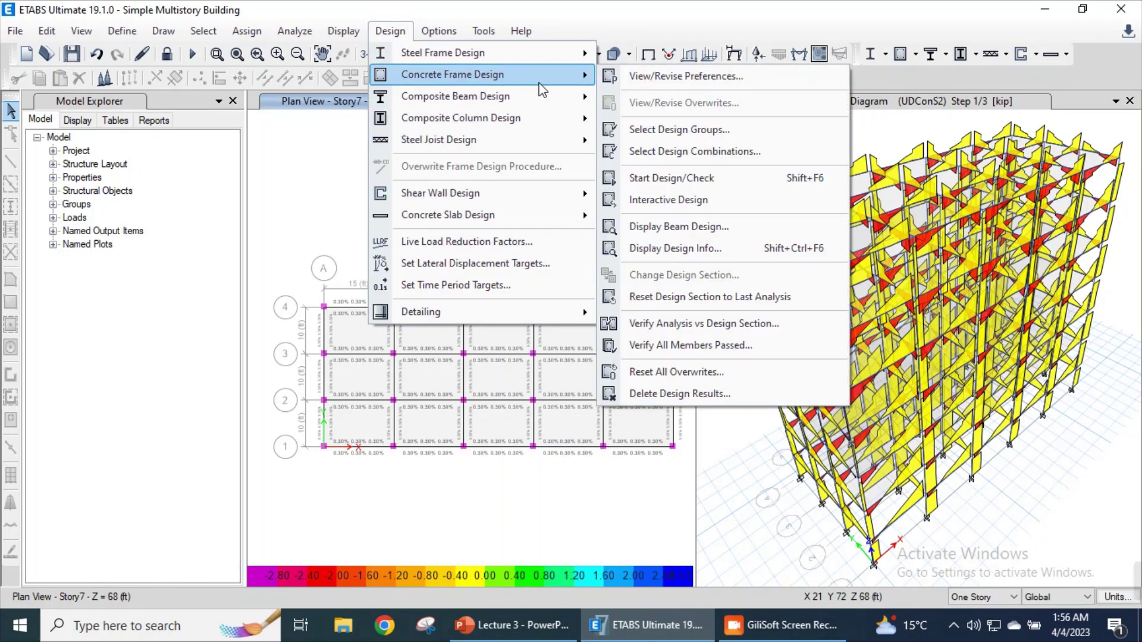
left_click(704, 351)
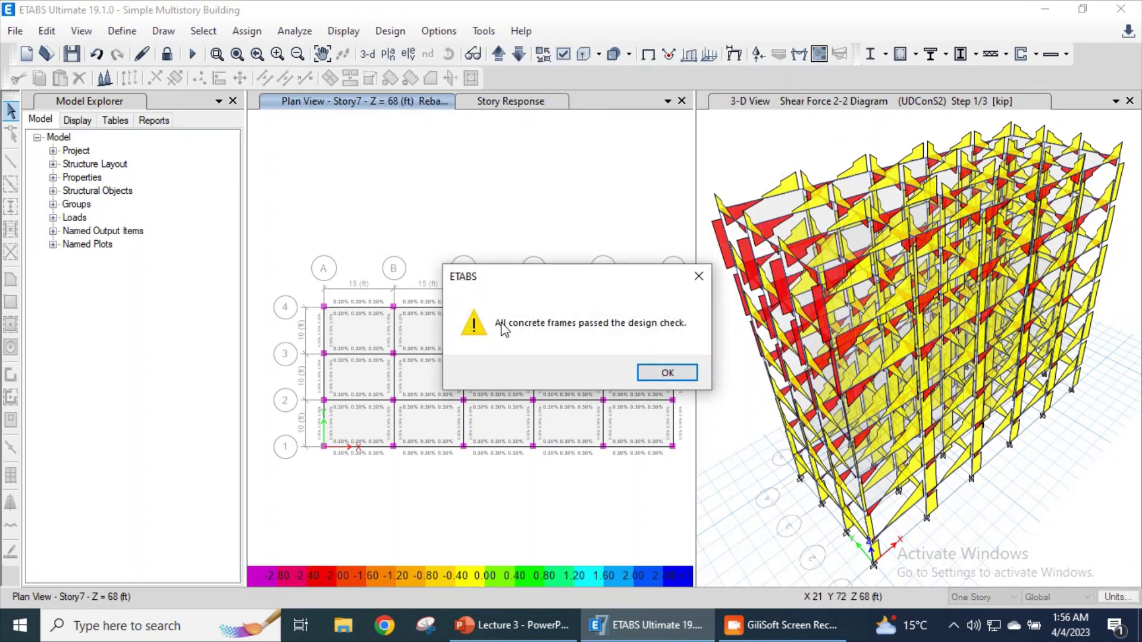
left_click(669, 373)
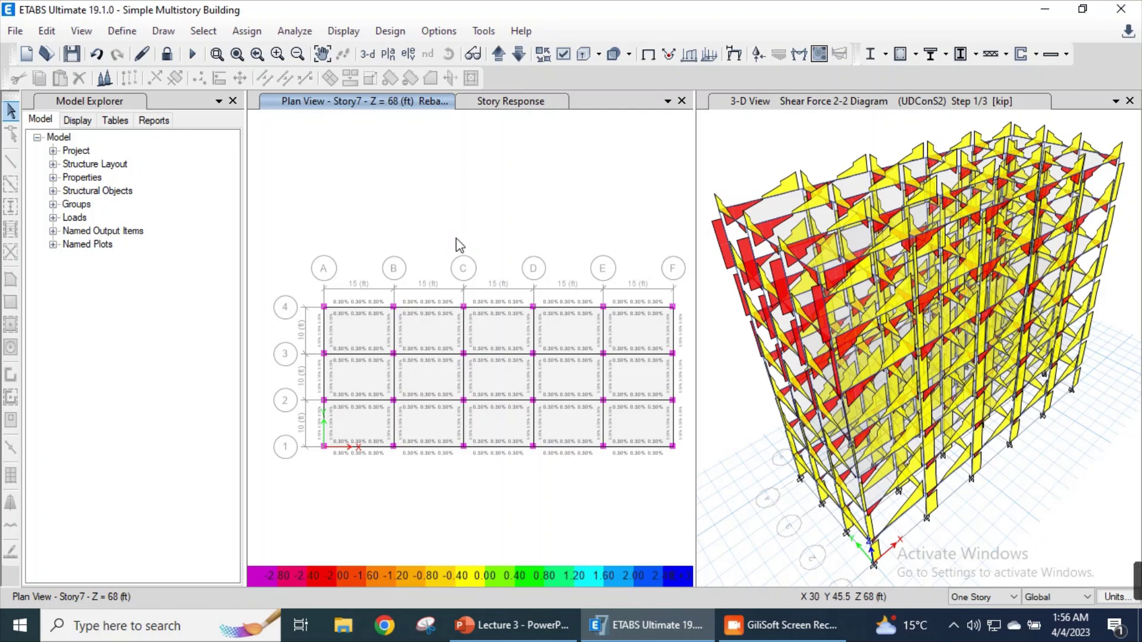
- Unlock the model and accept deleting the analysis results
mouse_move(465, 326)
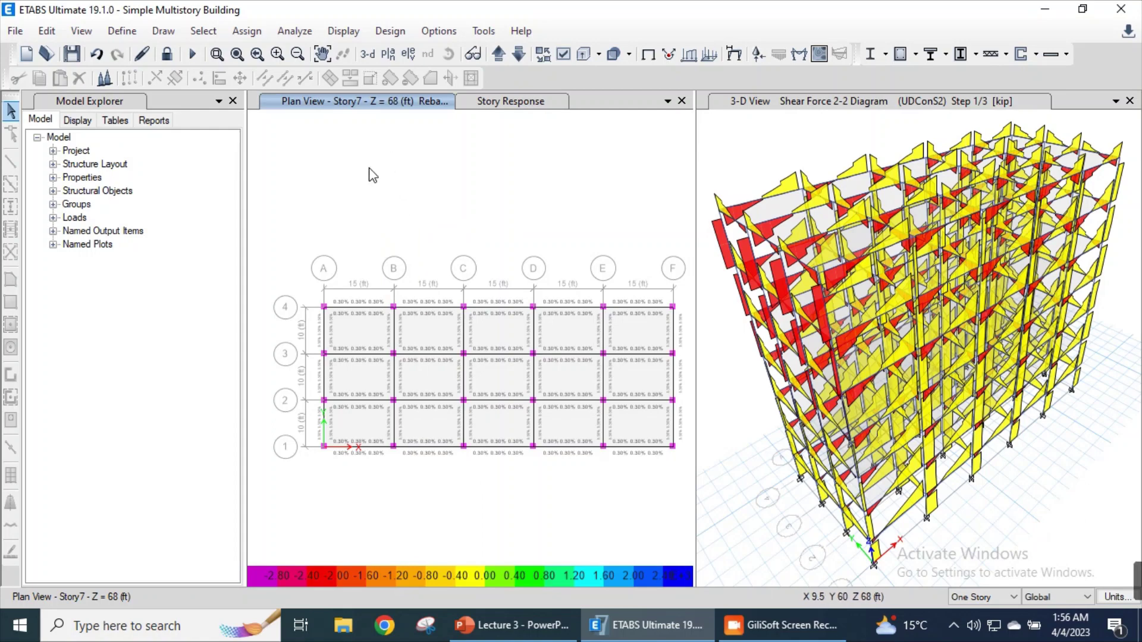
left_click(295, 31)
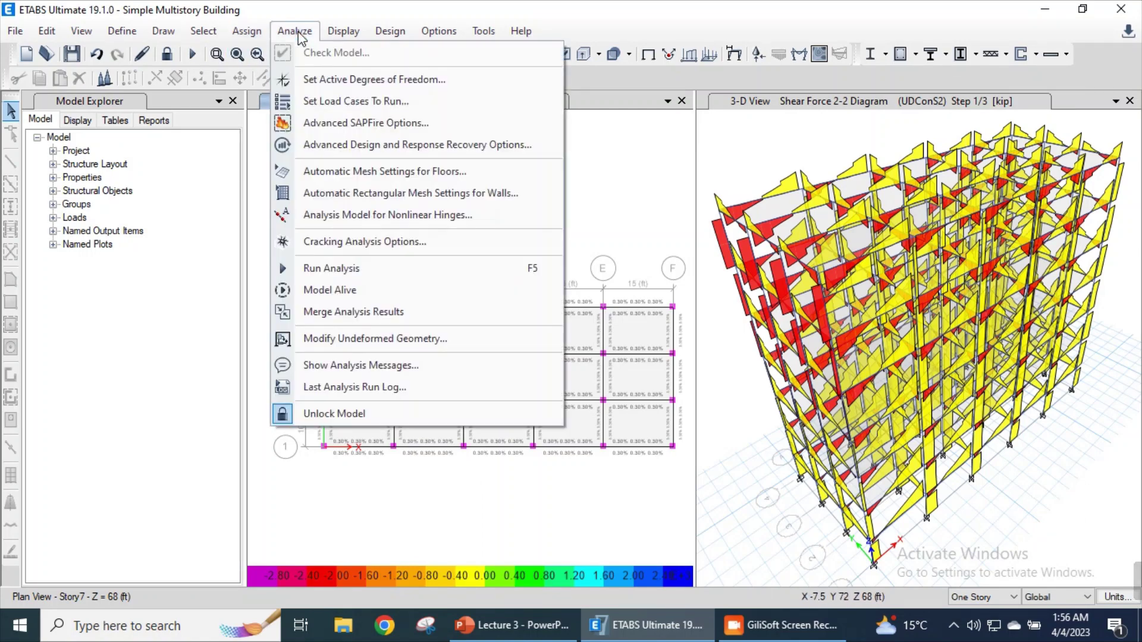
left_click(344, 416)
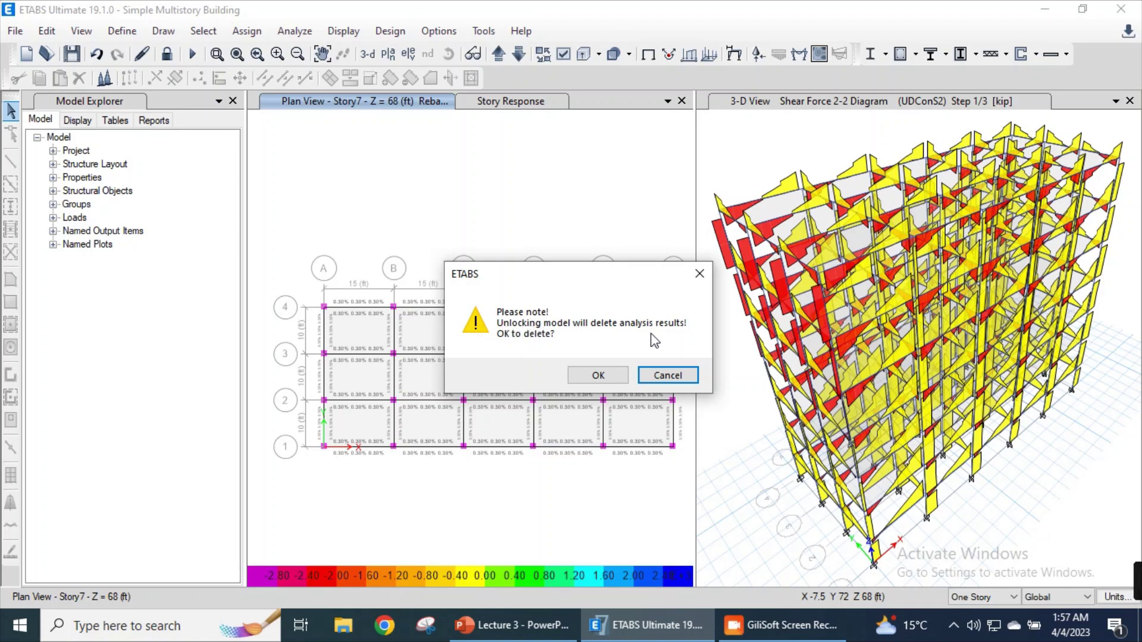
left_click(609, 376)
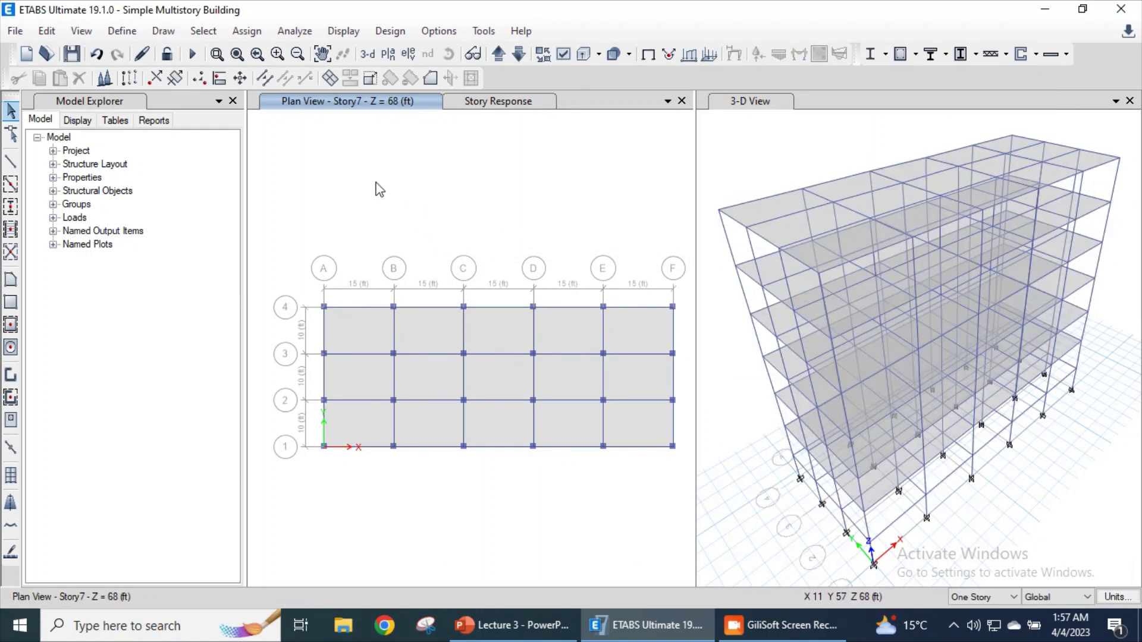
- In the frame section definitions, modify Beam 15x18 to a depth of 12 in and a width of 9 in
left_click(122, 32)
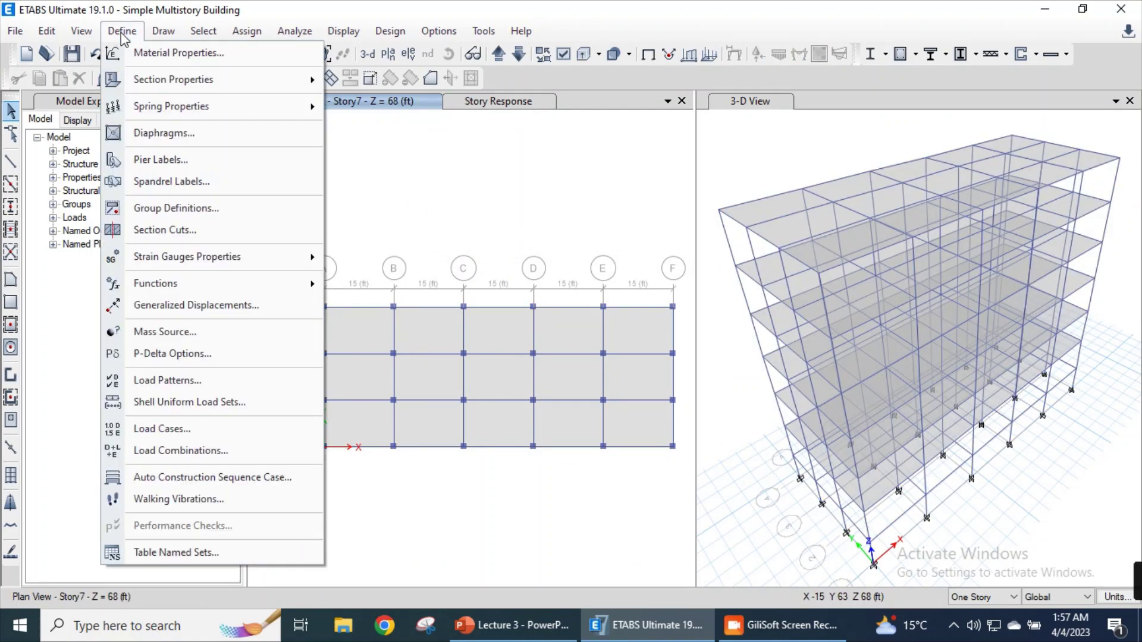
mouse_move(209, 79)
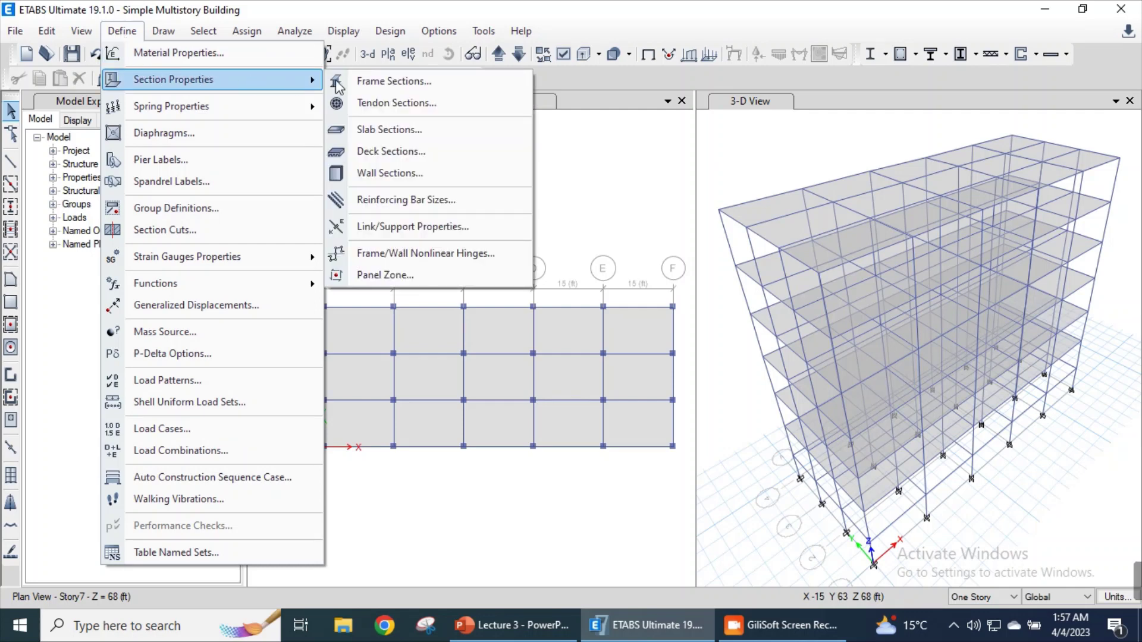
left_click(395, 82)
left_click(399, 264)
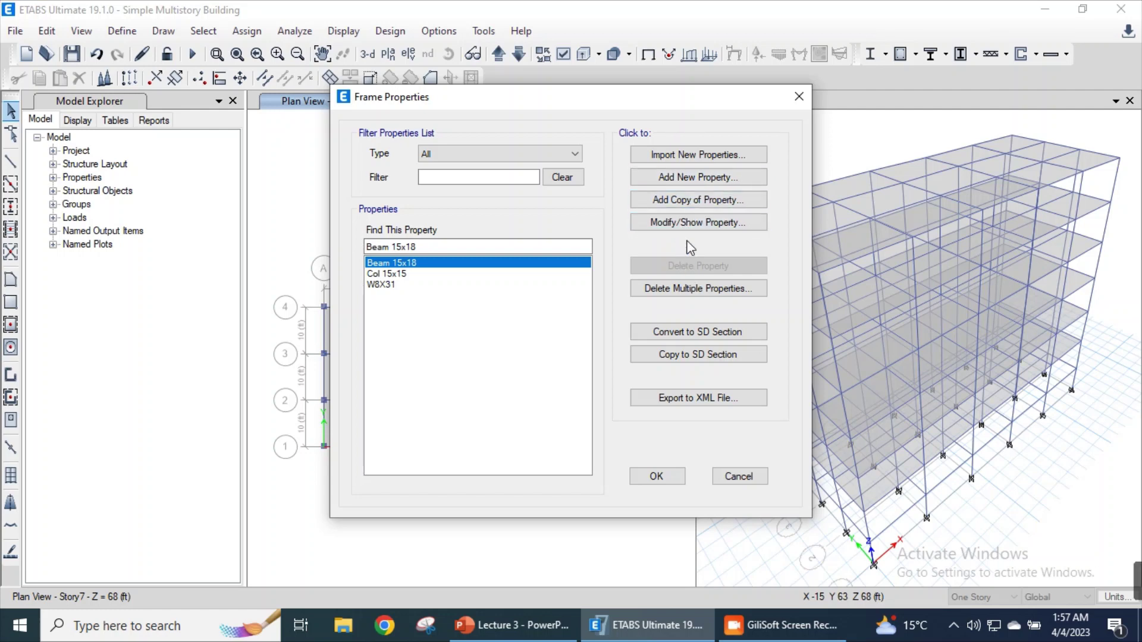
left_click(696, 223)
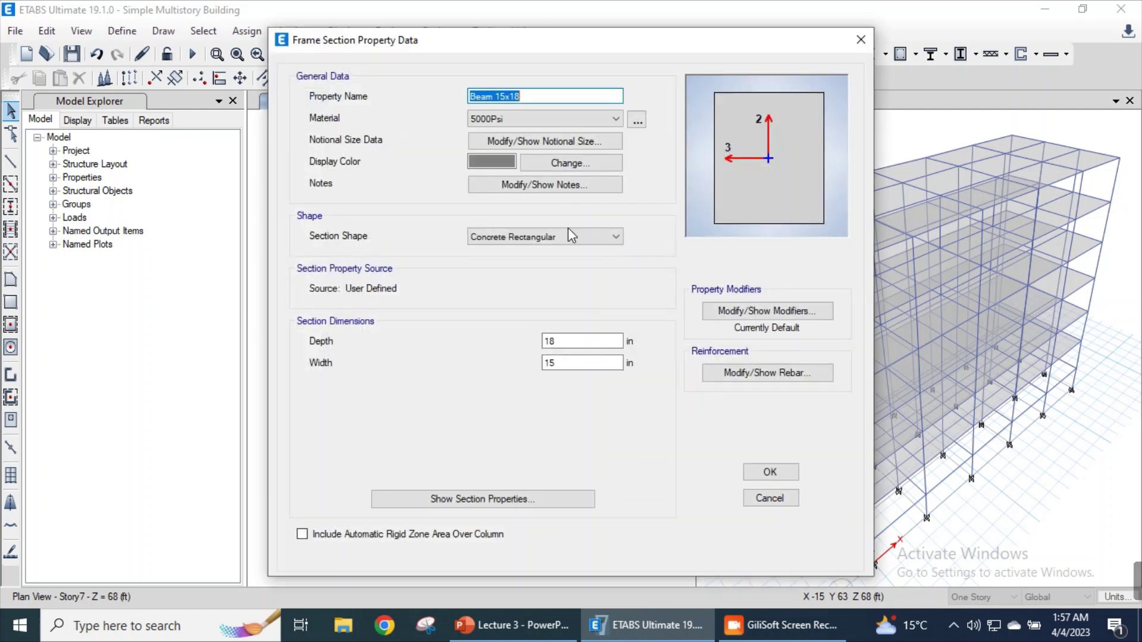
double_click(571, 340)
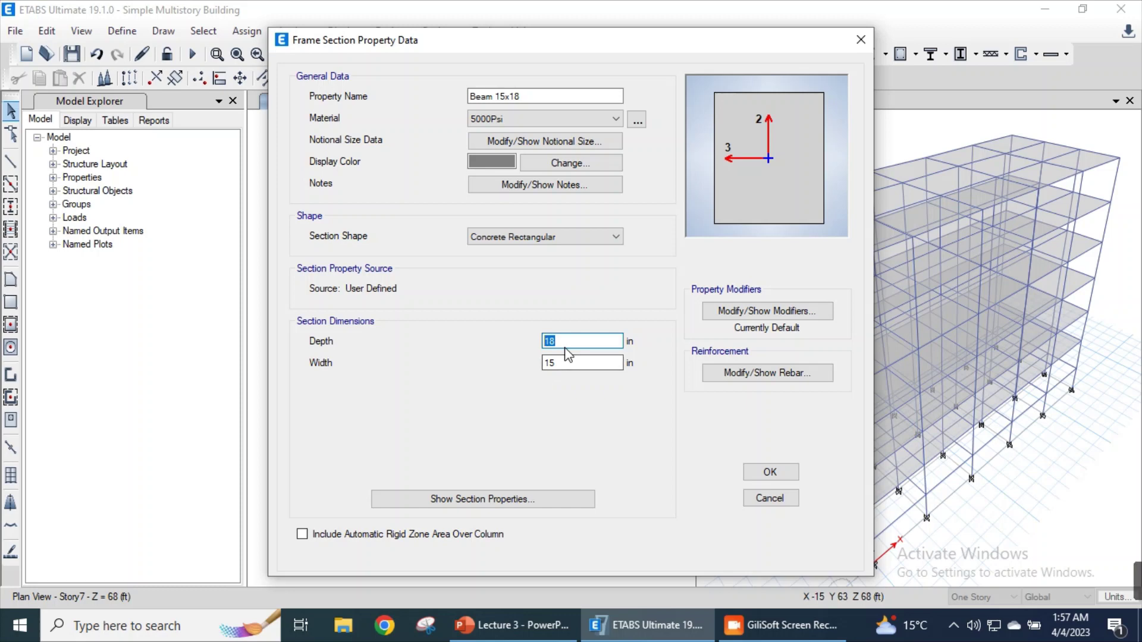
type("12")
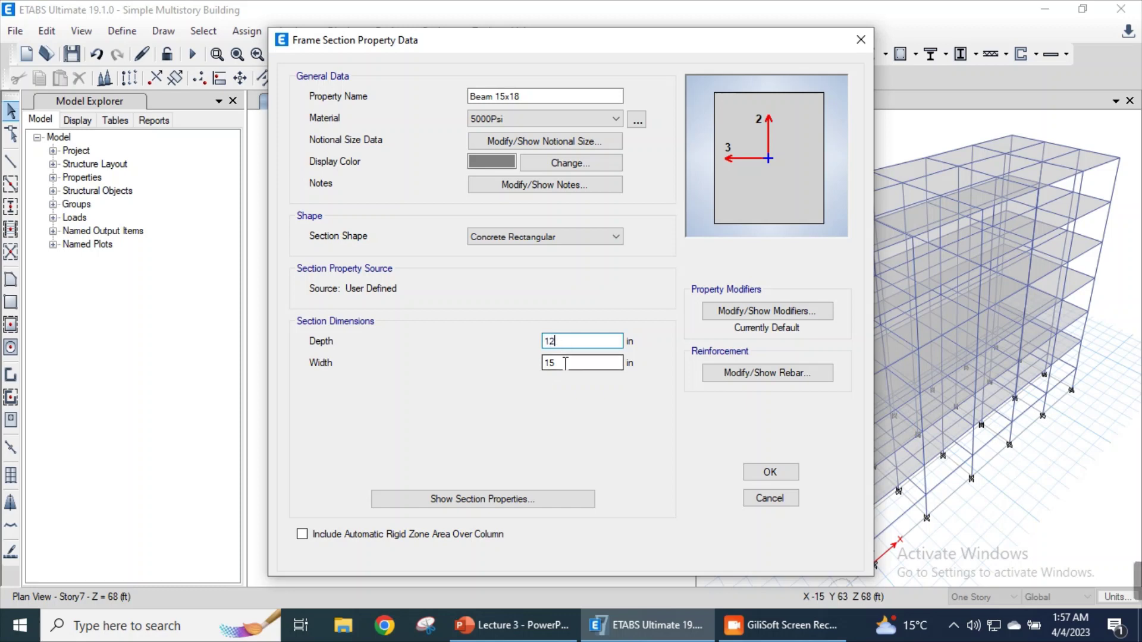
double_click(544, 363)
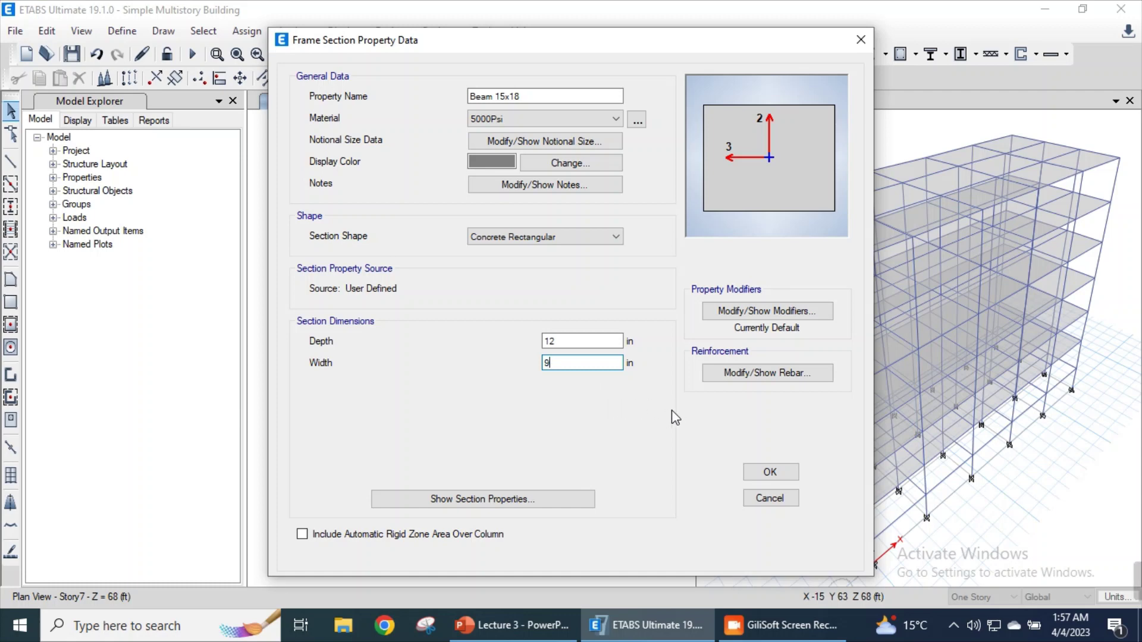
- Set the beam section's top and bottom rebar cover to 1.5 in and accept the section changes
left_click(755, 375)
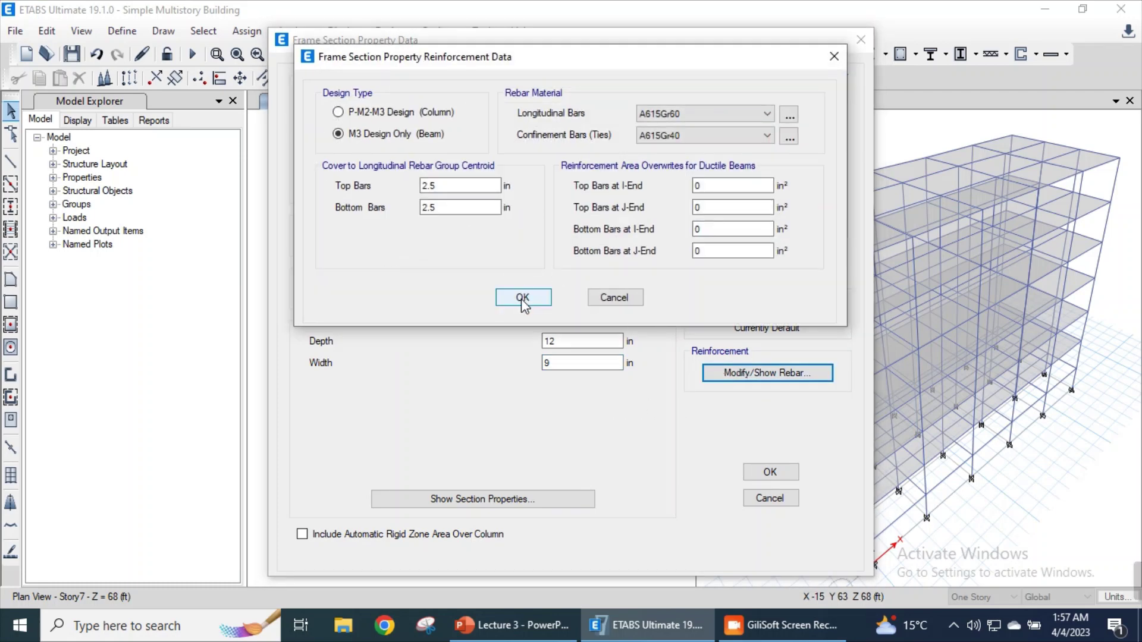
left_click(524, 299)
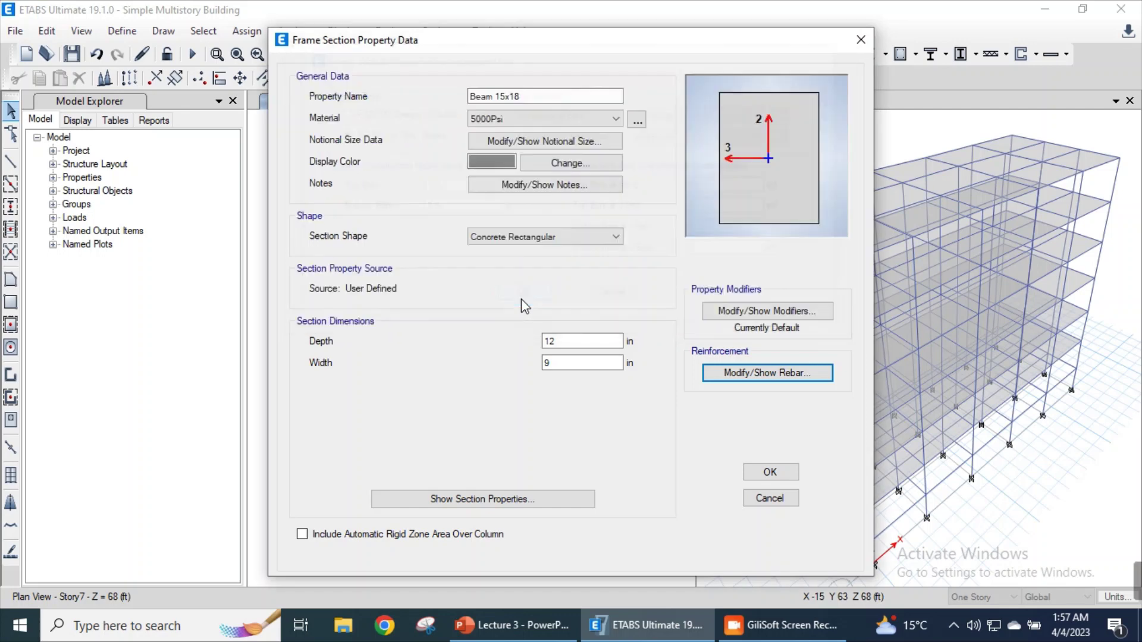
left_click(743, 374)
left_click(440, 185)
left_click_drag(440, 186, 415, 185)
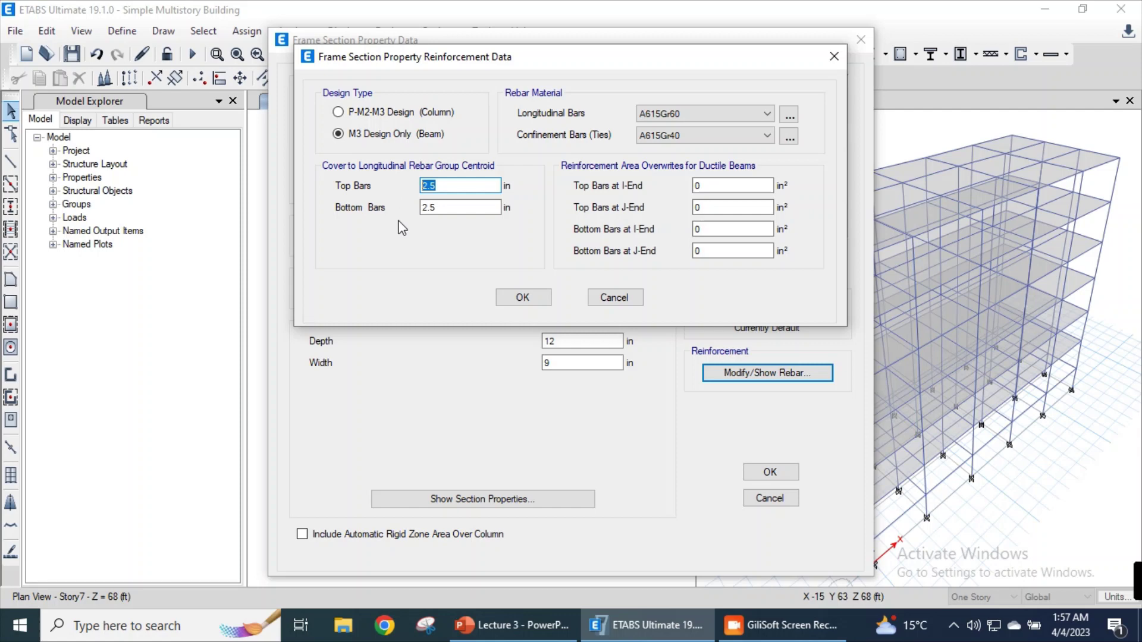
type("1.5")
left_click_drag(440, 207, 401, 216)
type("1")
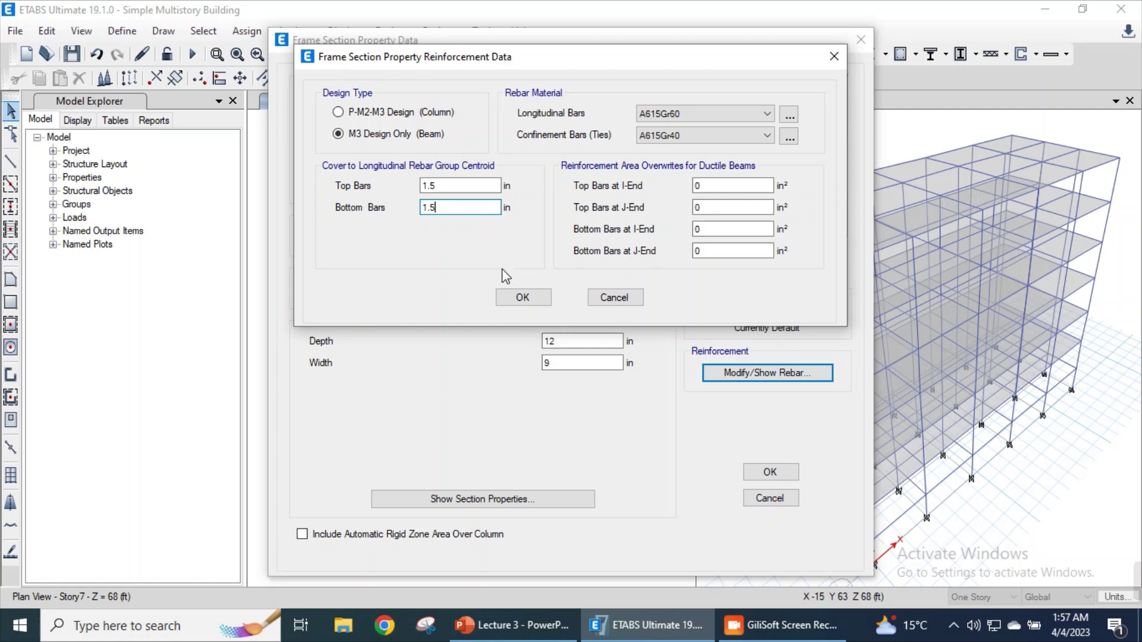
left_click(523, 298)
left_click(774, 472)
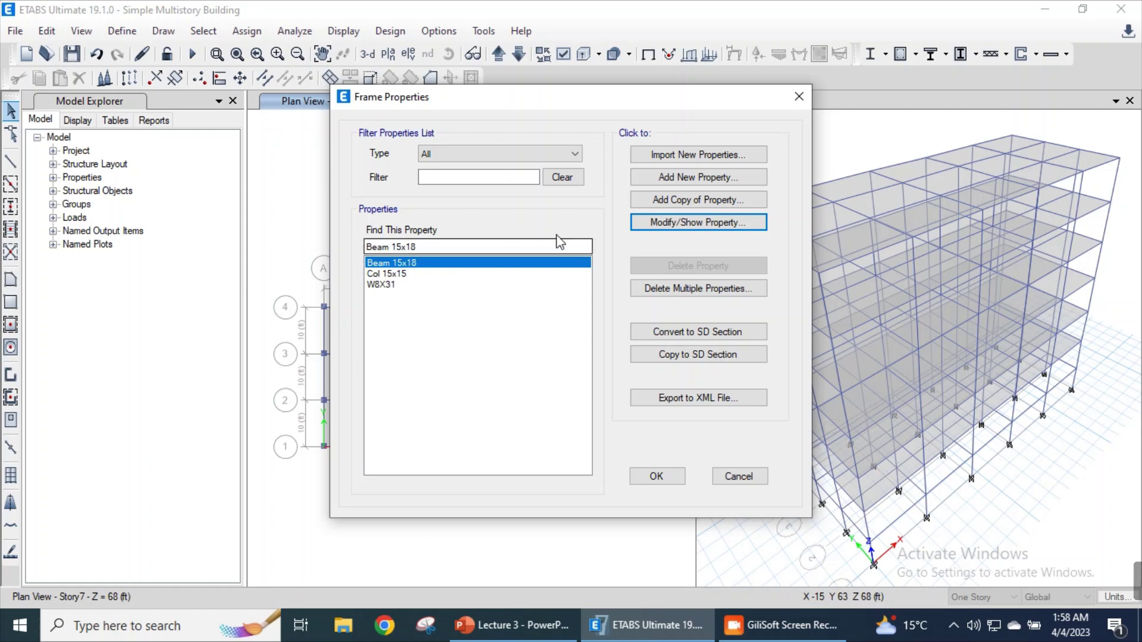
- Rename the Beam 15x18 section as Beam 9x12
left_click(690, 223)
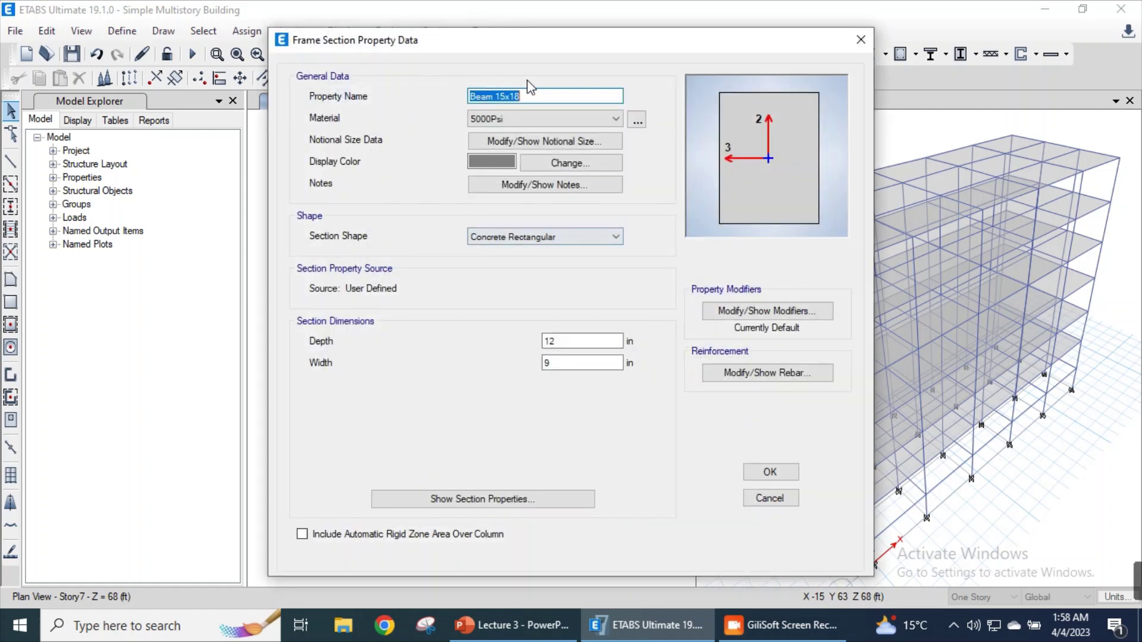
left_click(499, 96)
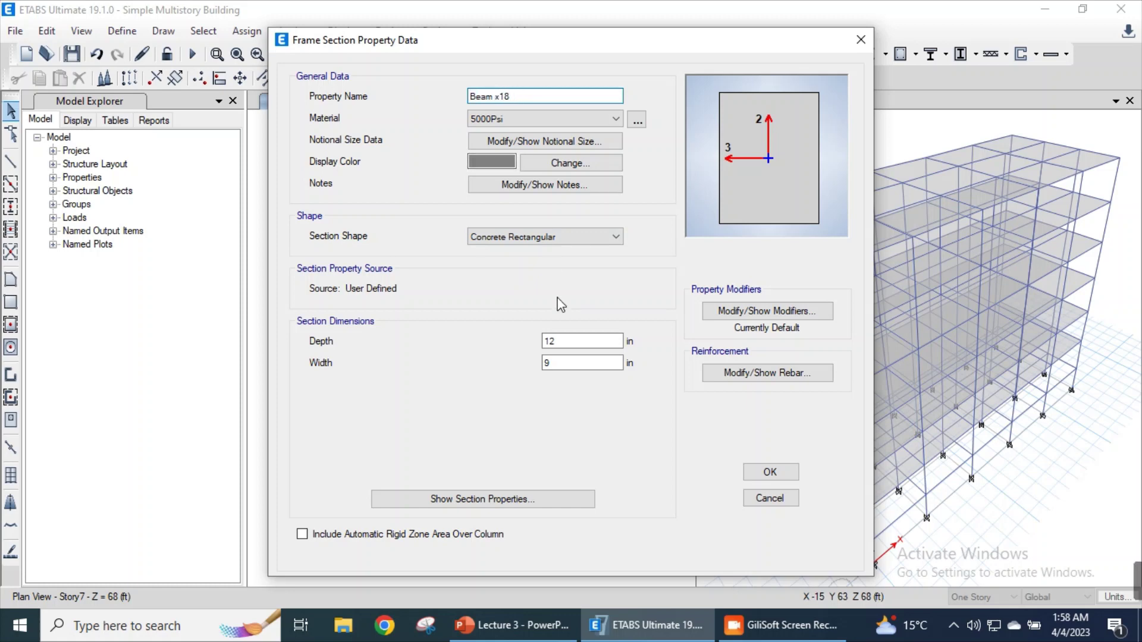
type("9x12")
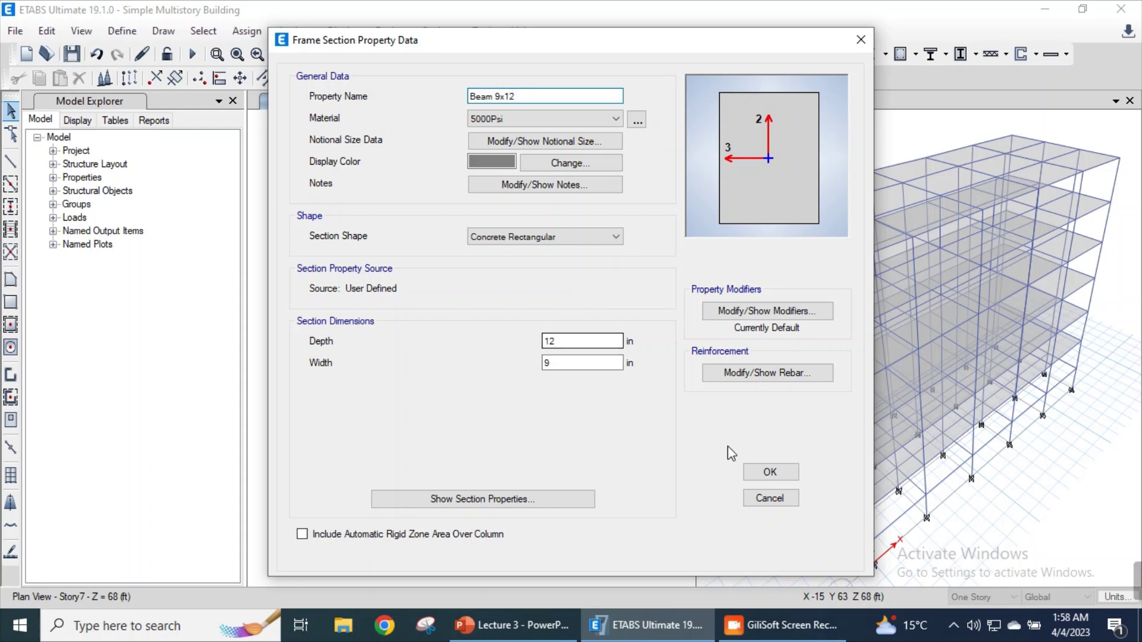
left_click(779, 473)
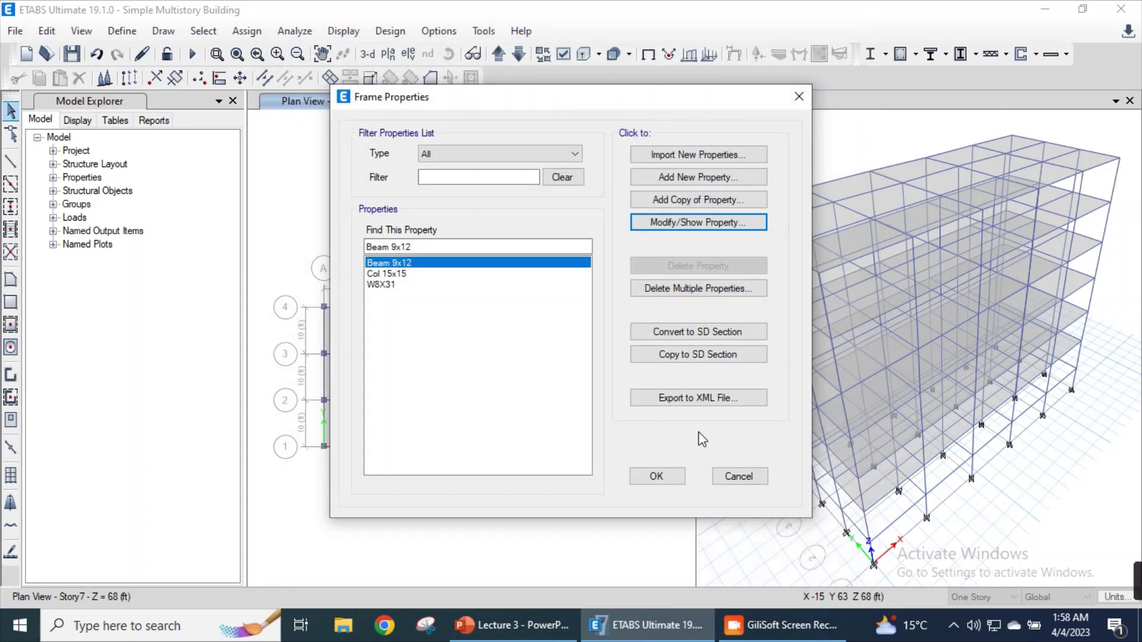
- Rename the Col 15x15 section as Col 9x9 and set its depth and width to 9 in
left_click(390, 275)
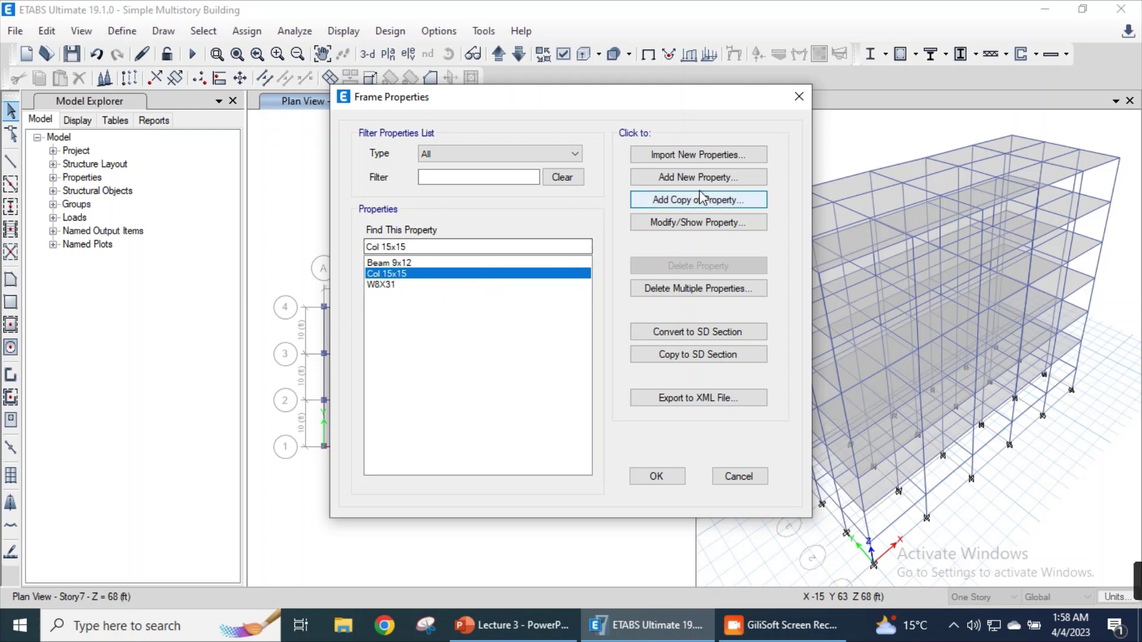
left_click(670, 222)
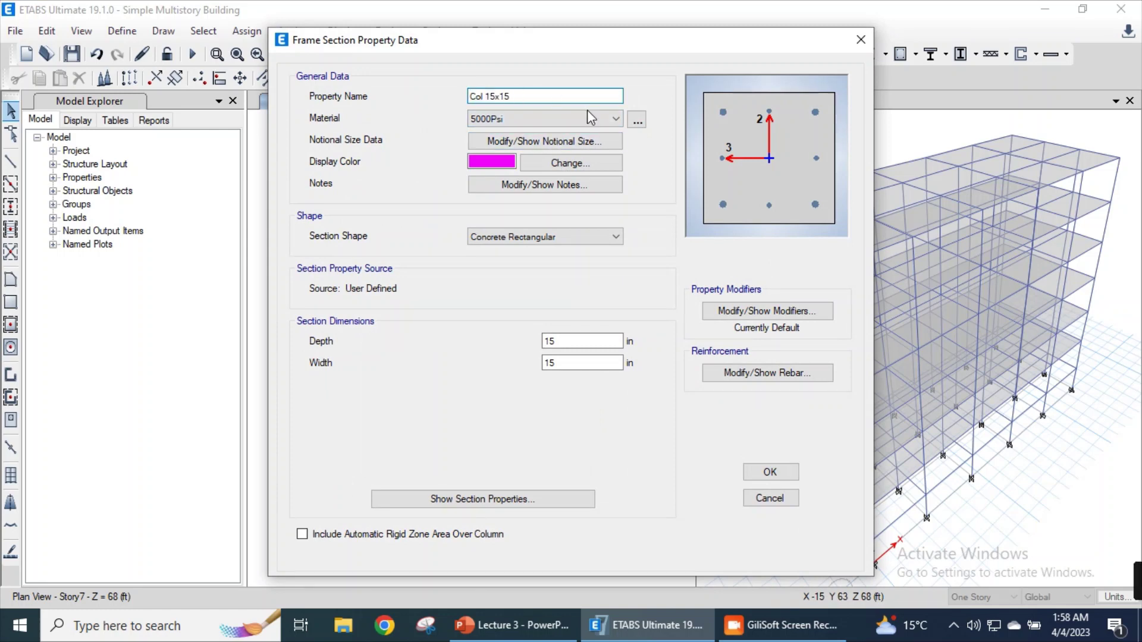
type("9x9")
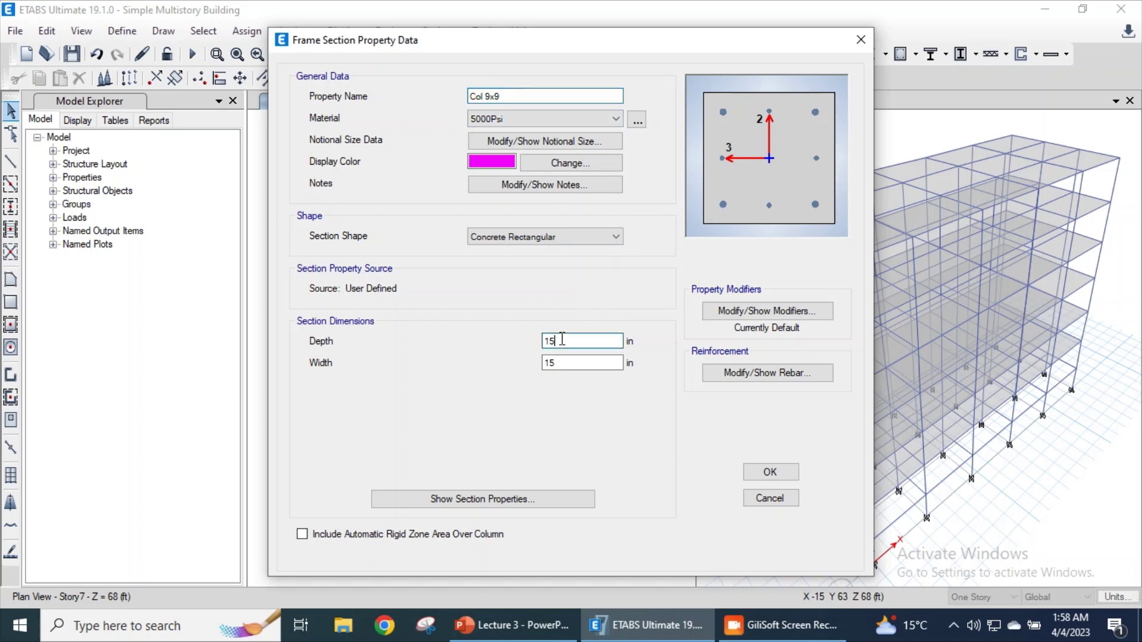
double_click(555, 341)
type("9")
key("Tab")
type("9")
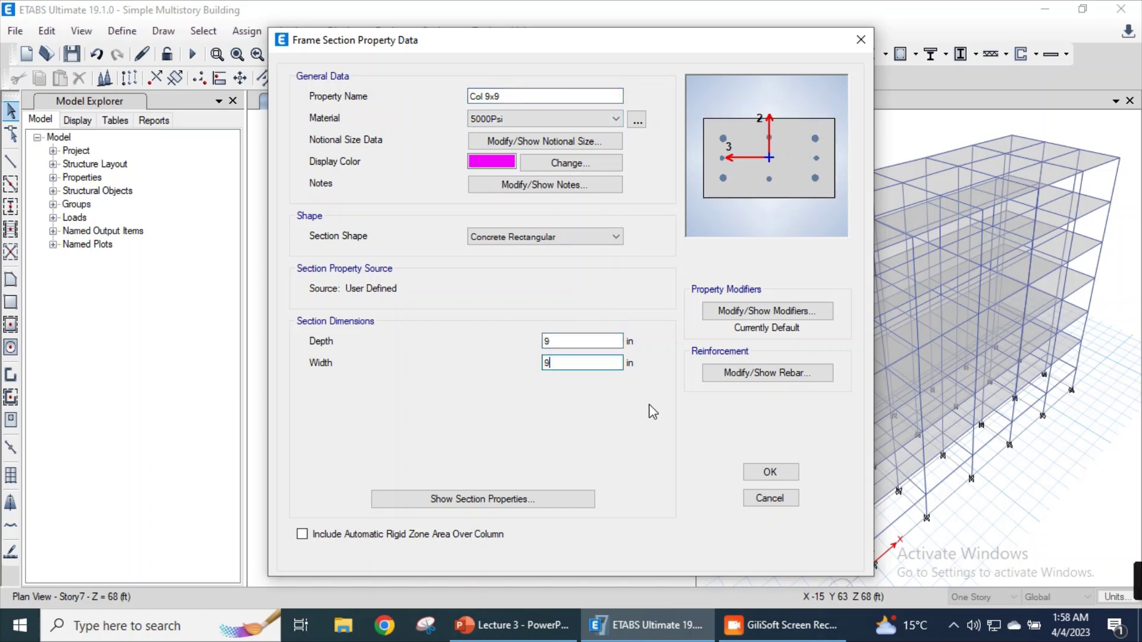
key("Tab")
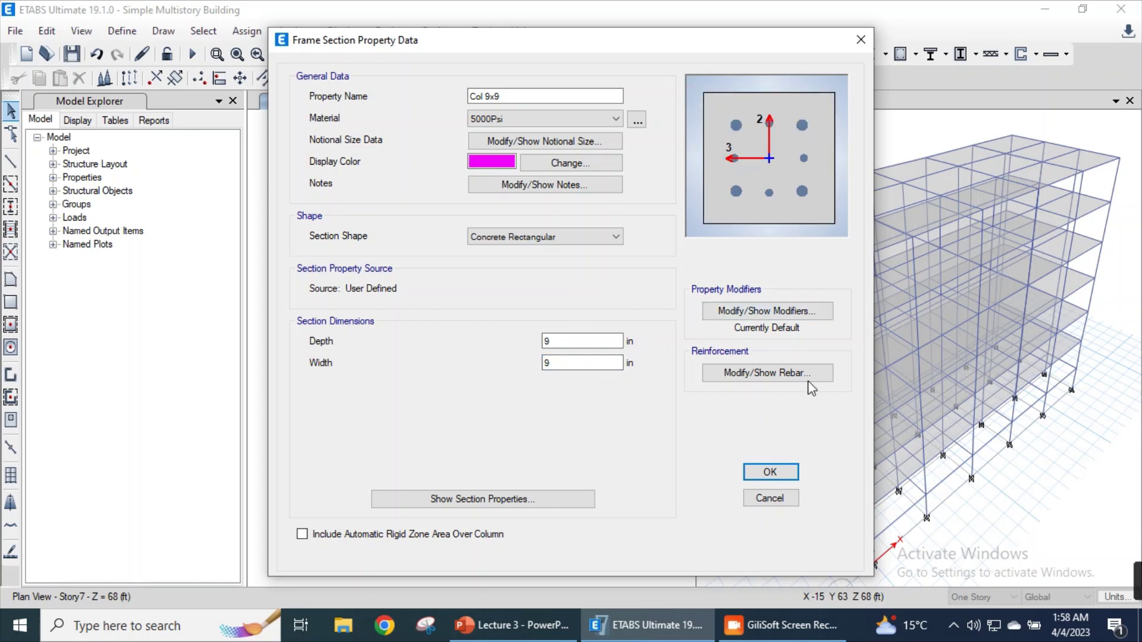
- Set the column section's longitudinal bars to #3 and corner bars to #4, then accept all frame property changes
left_click(778, 373)
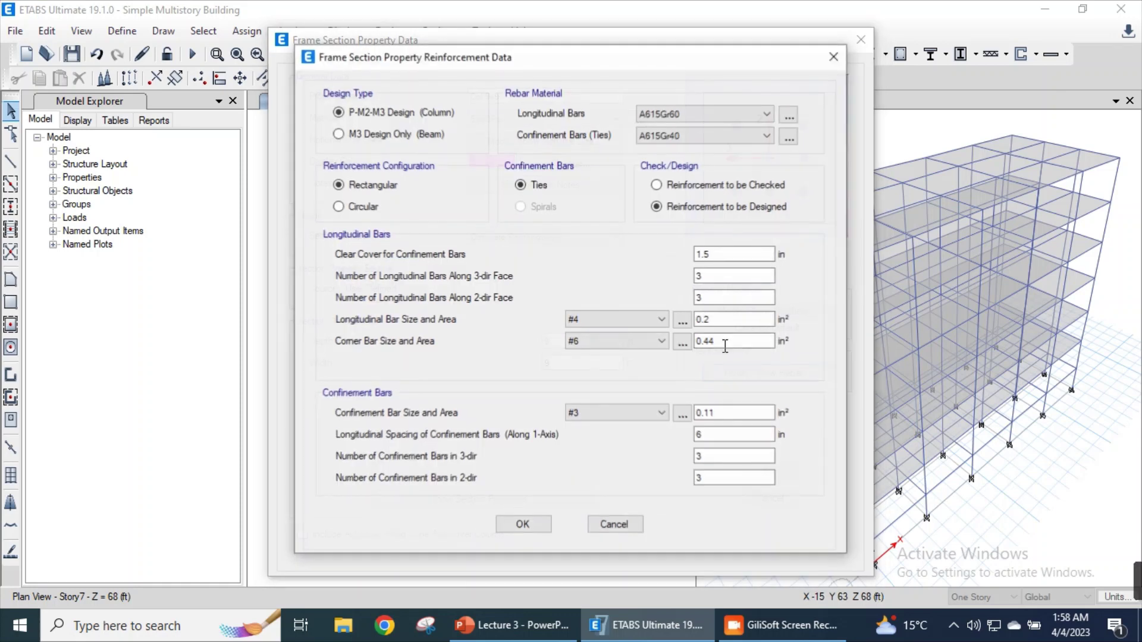
left_click(616, 324)
left_click(597, 356)
left_click(595, 341)
left_click(581, 389)
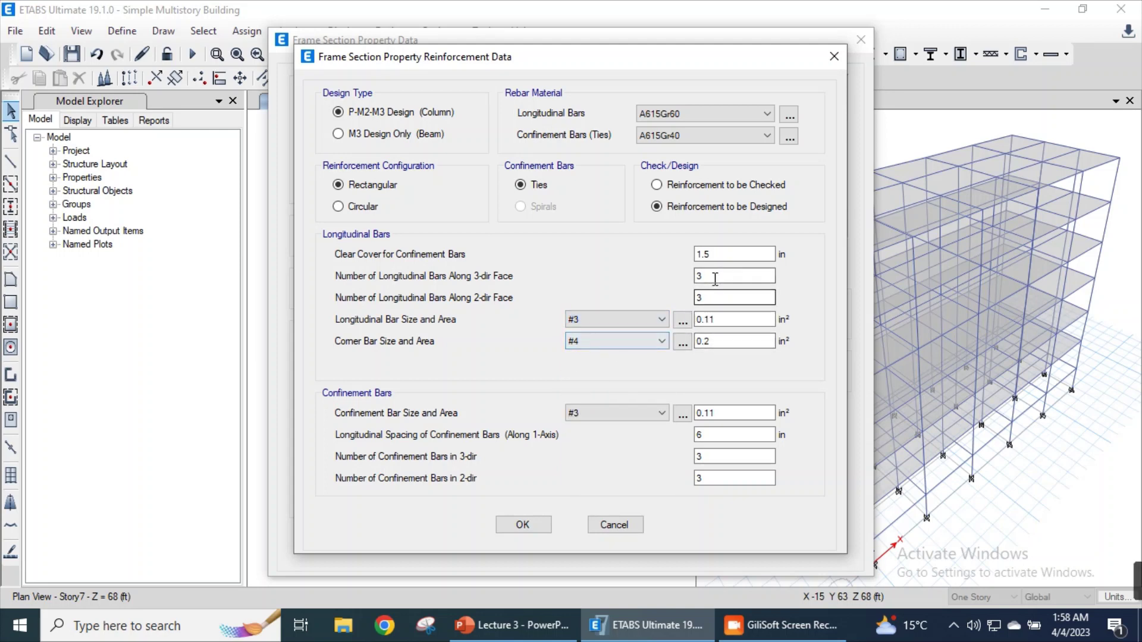
left_click_drag(707, 66, 546, 57)
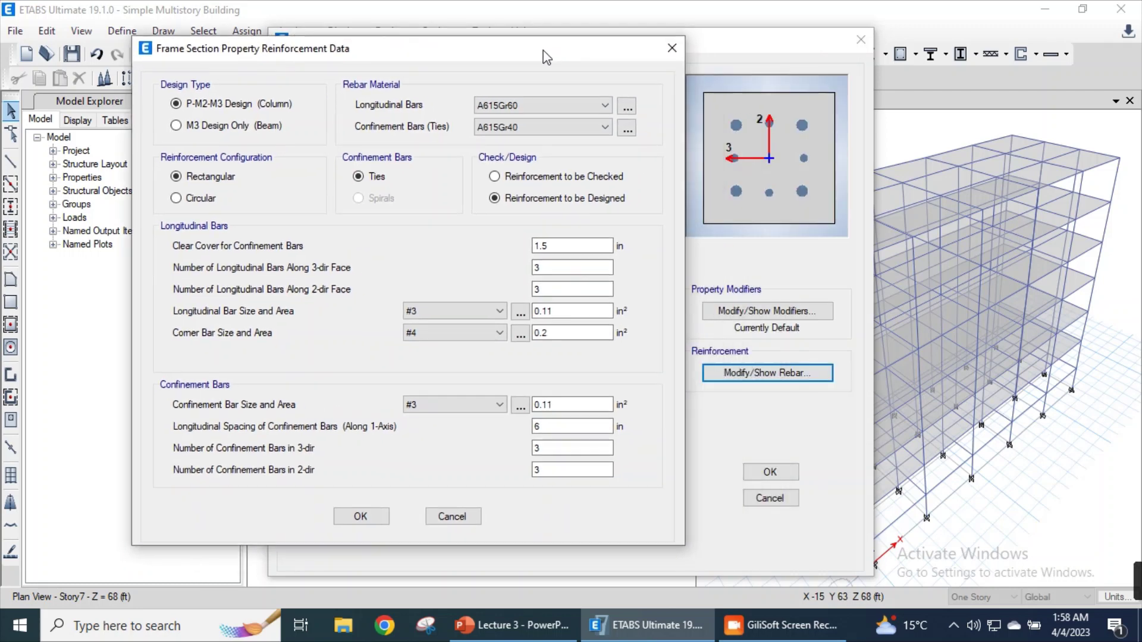
double_click(552, 268)
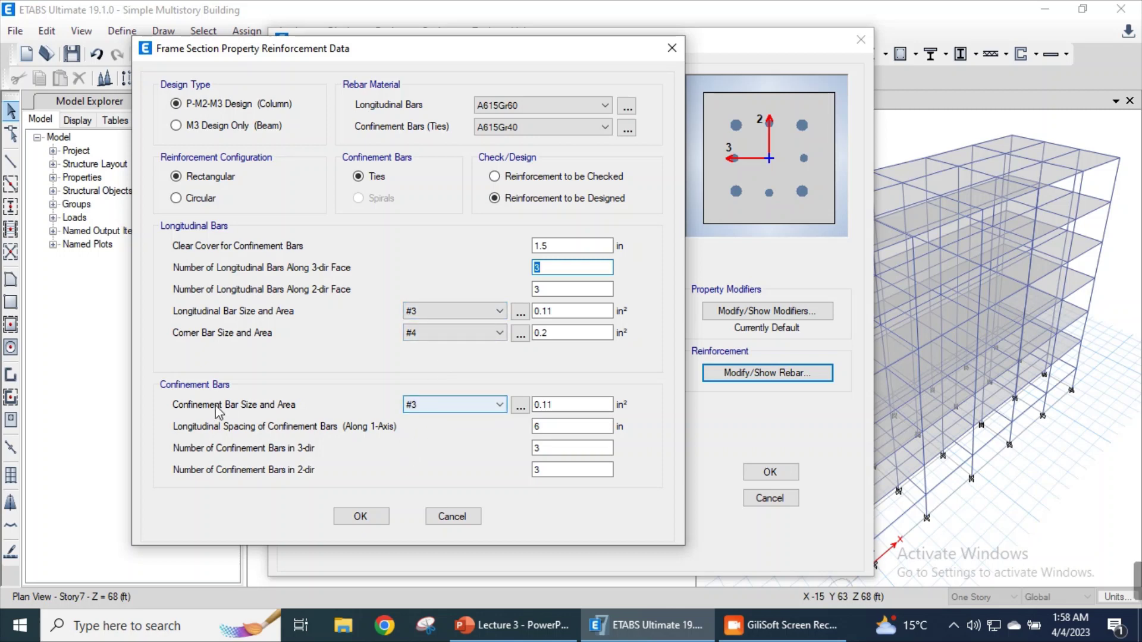
left_click(360, 516)
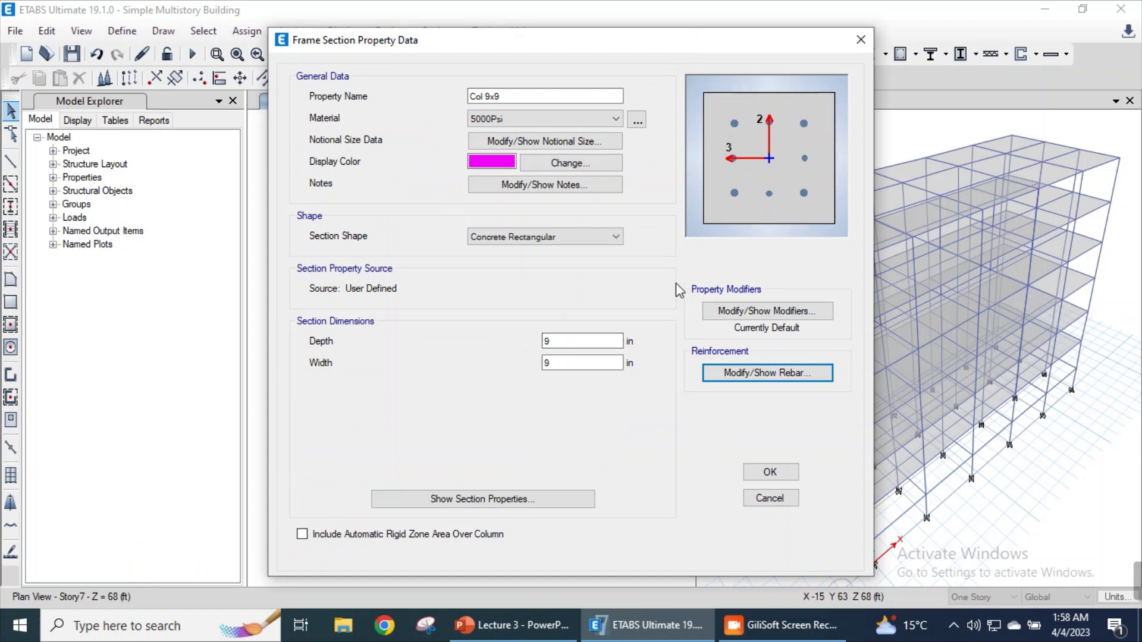
left_click(770, 473)
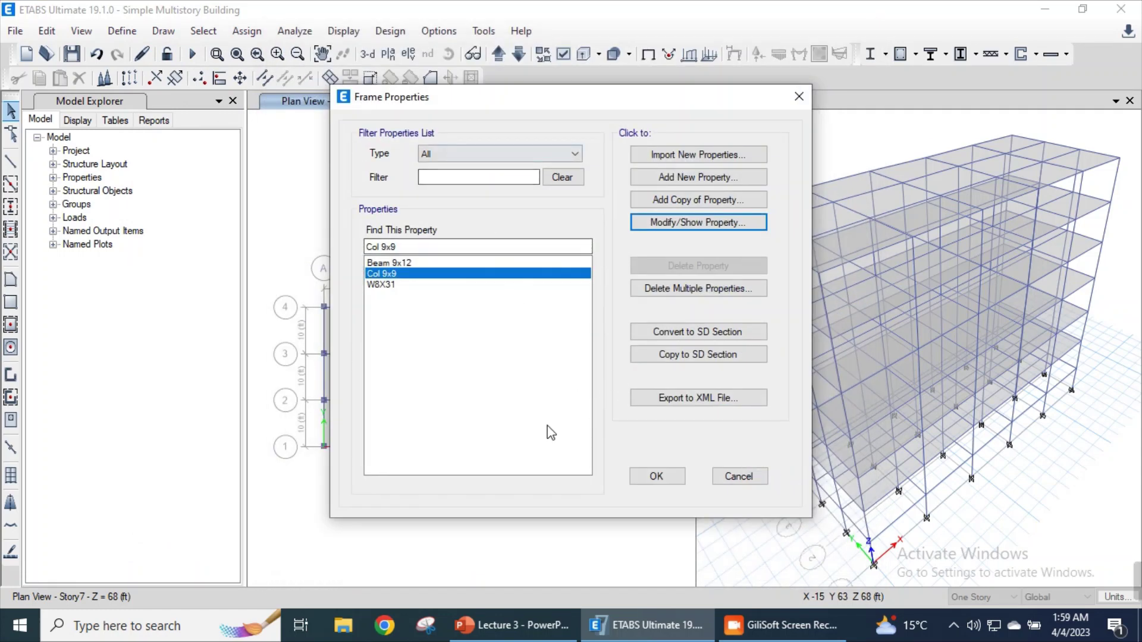
left_click(667, 476)
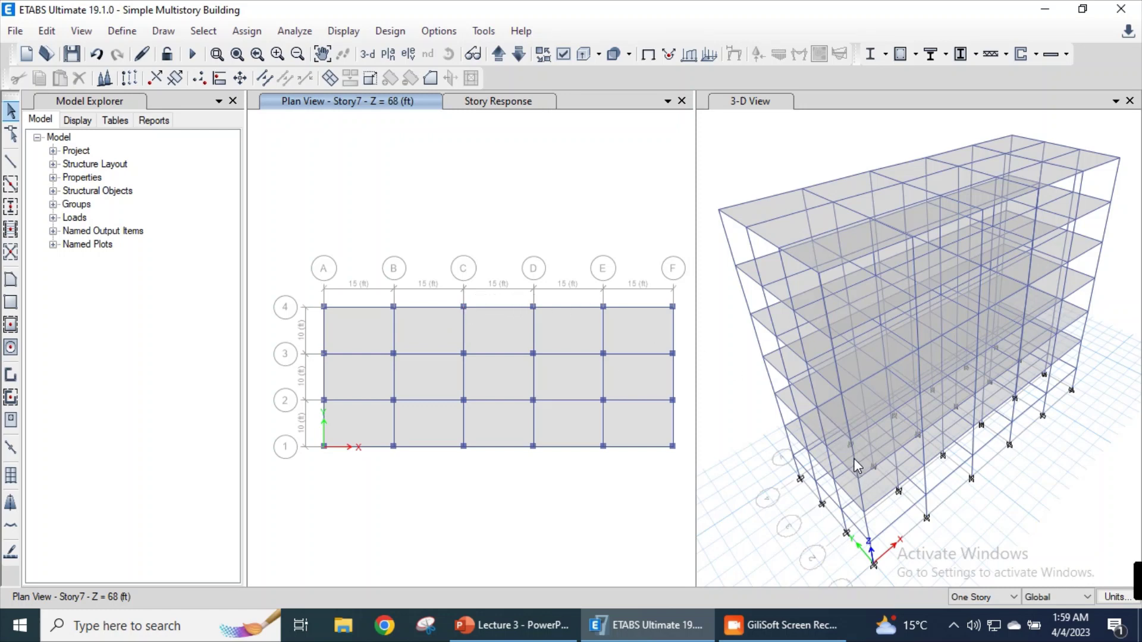
- Review the geometry, assignments, loads and design procedure of Story1 column C5, including its assigned section property
right_click(927, 510)
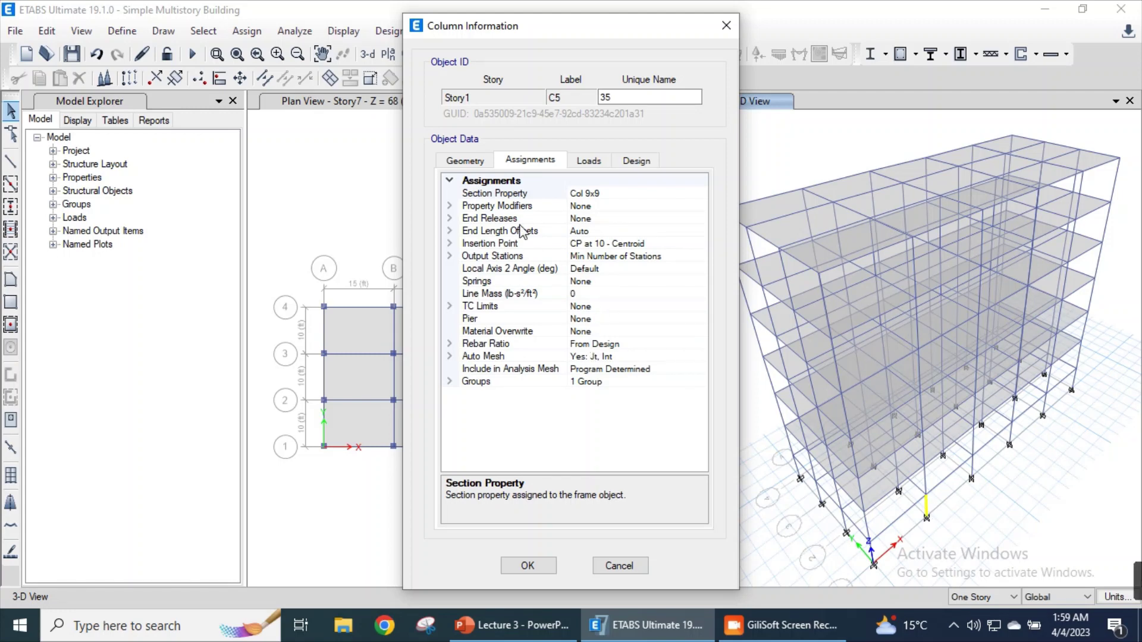
left_click(469, 161)
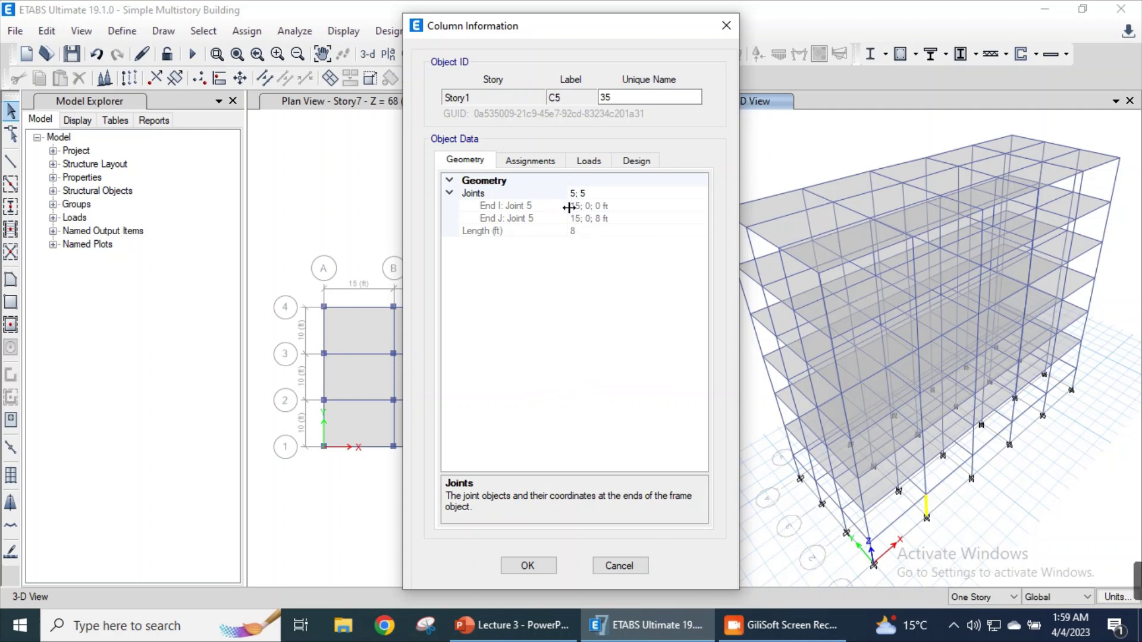
left_click(448, 182)
left_click(448, 182)
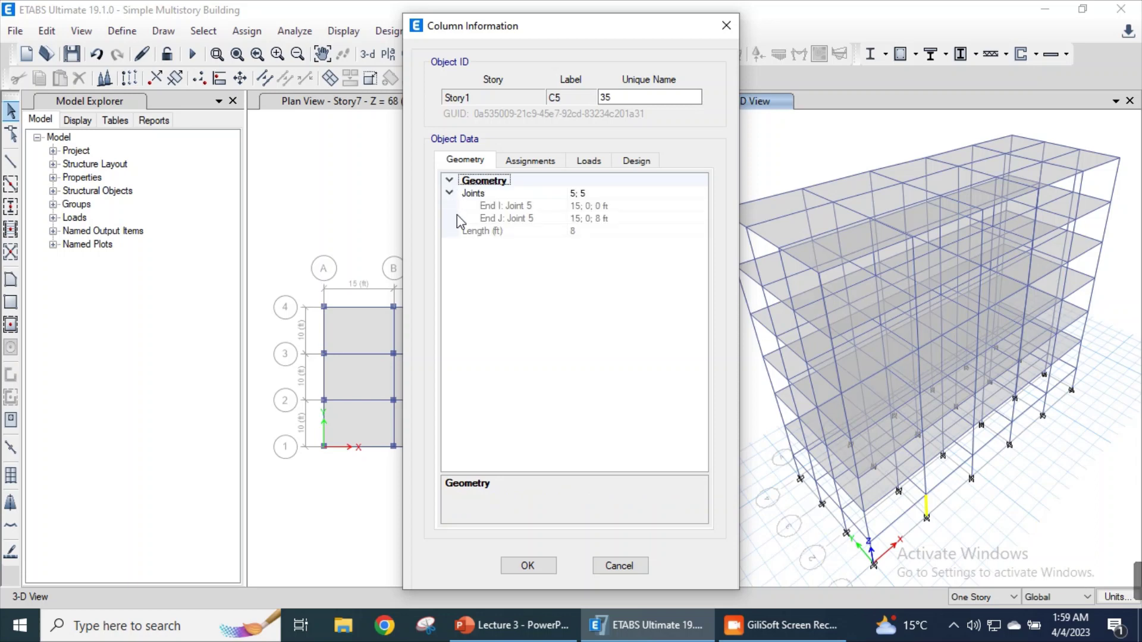
left_click(526, 160)
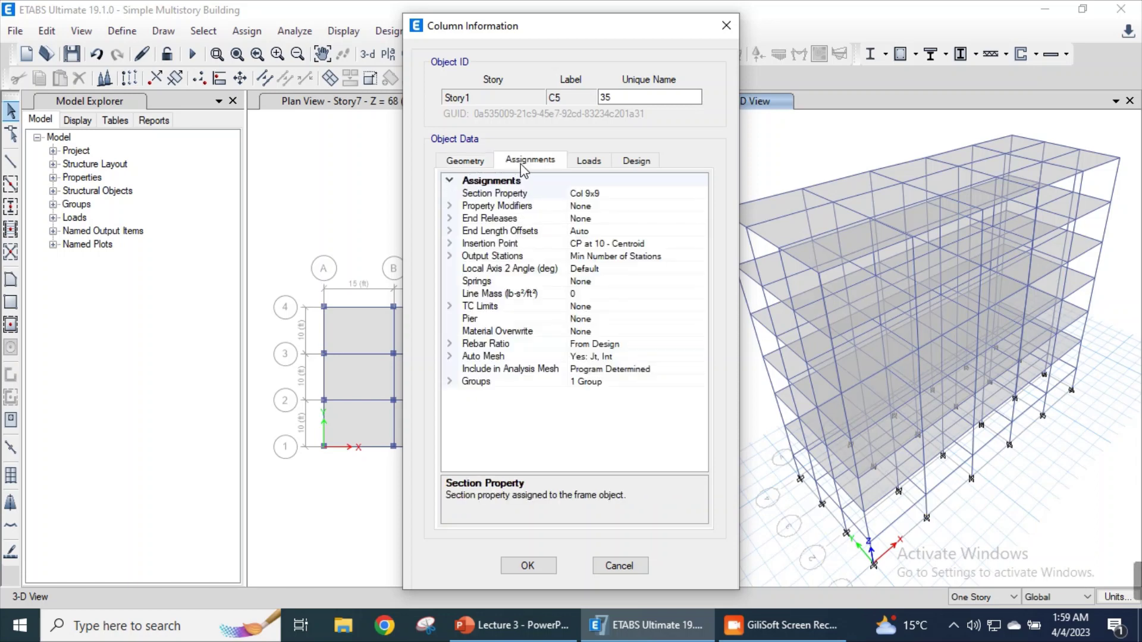
left_click(589, 160)
left_click(636, 162)
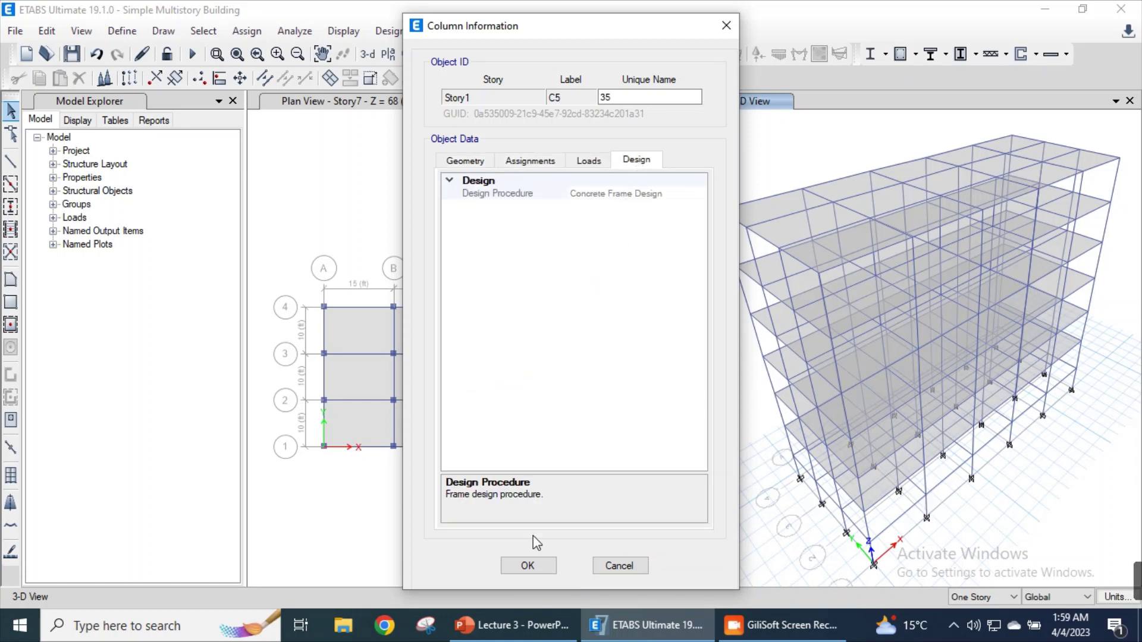
left_click(532, 572)
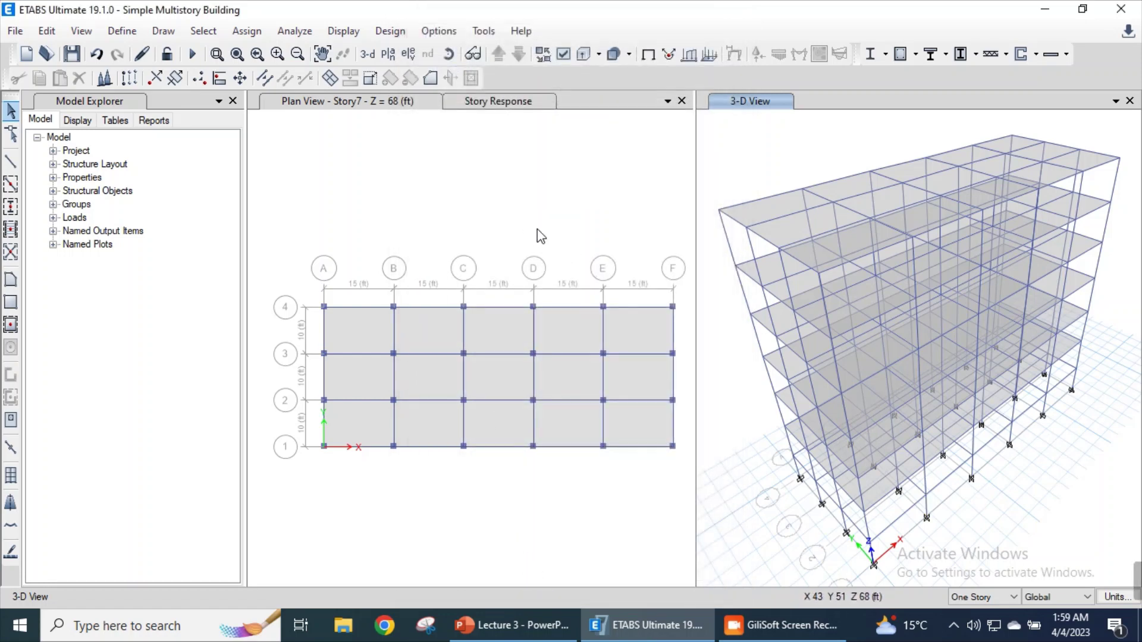
- Inspect the design procedure and geometry of the Story7 beam between grids D and E on grid line 4
right_click(564, 307)
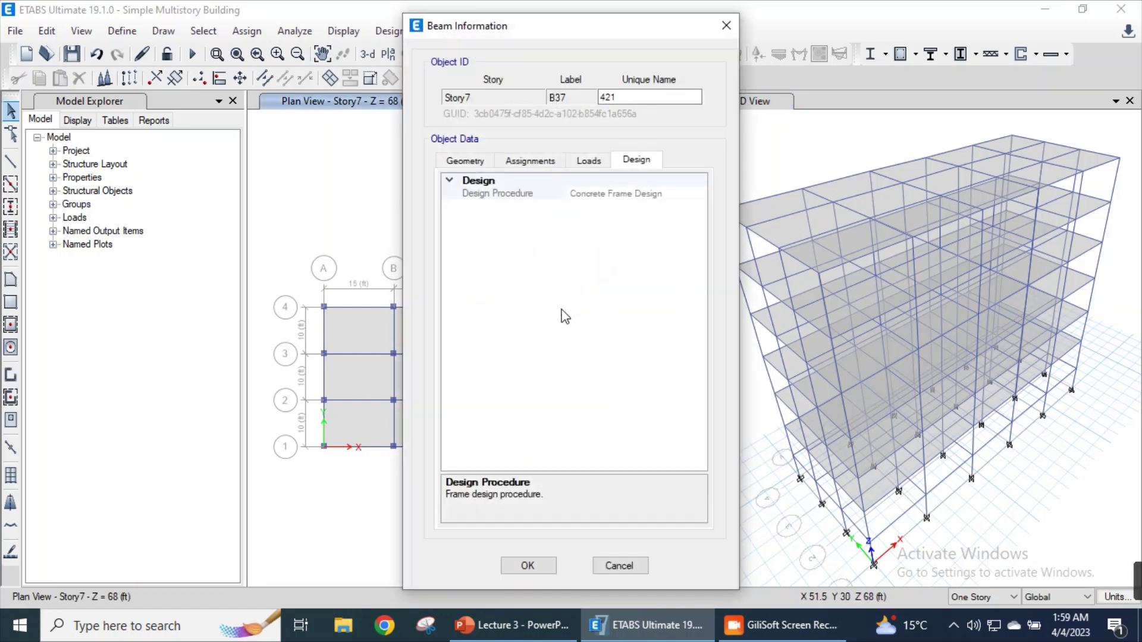
left_click(465, 161)
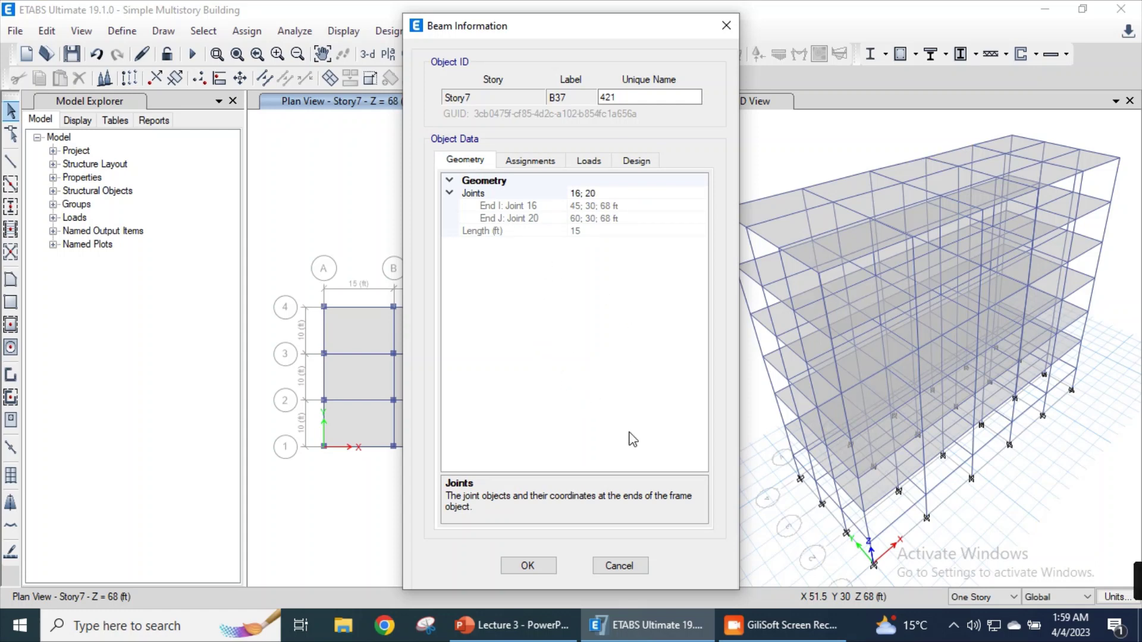
left_click(527, 566)
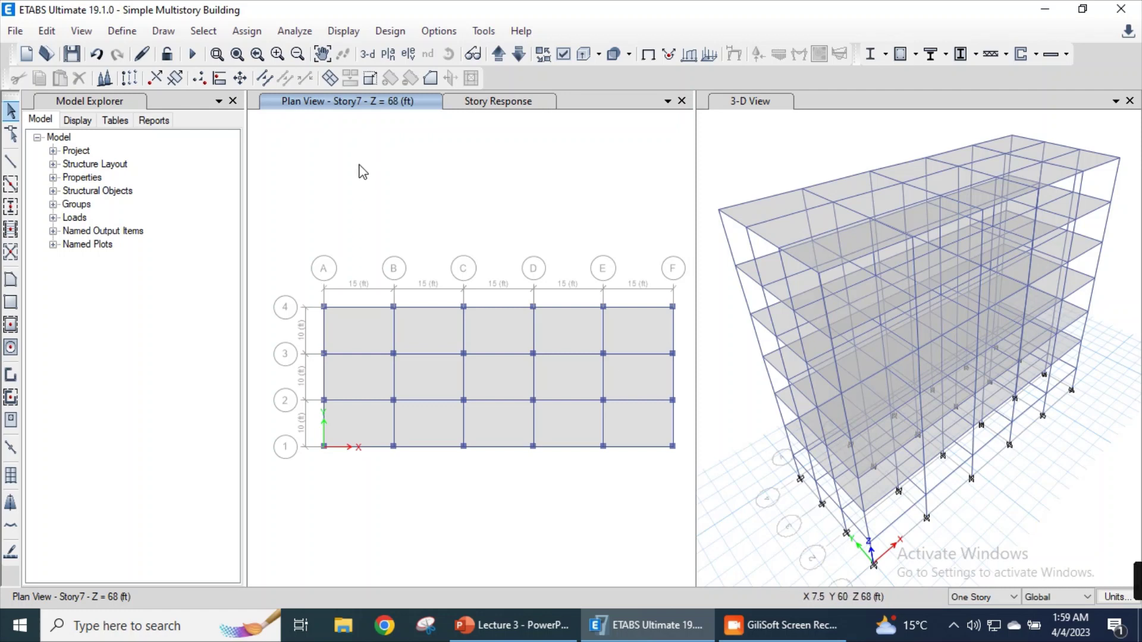
- Check the model with all joint, frame, shell and other checks plus the trim or extend frames fix enabled, and close the report
left_click(299, 37)
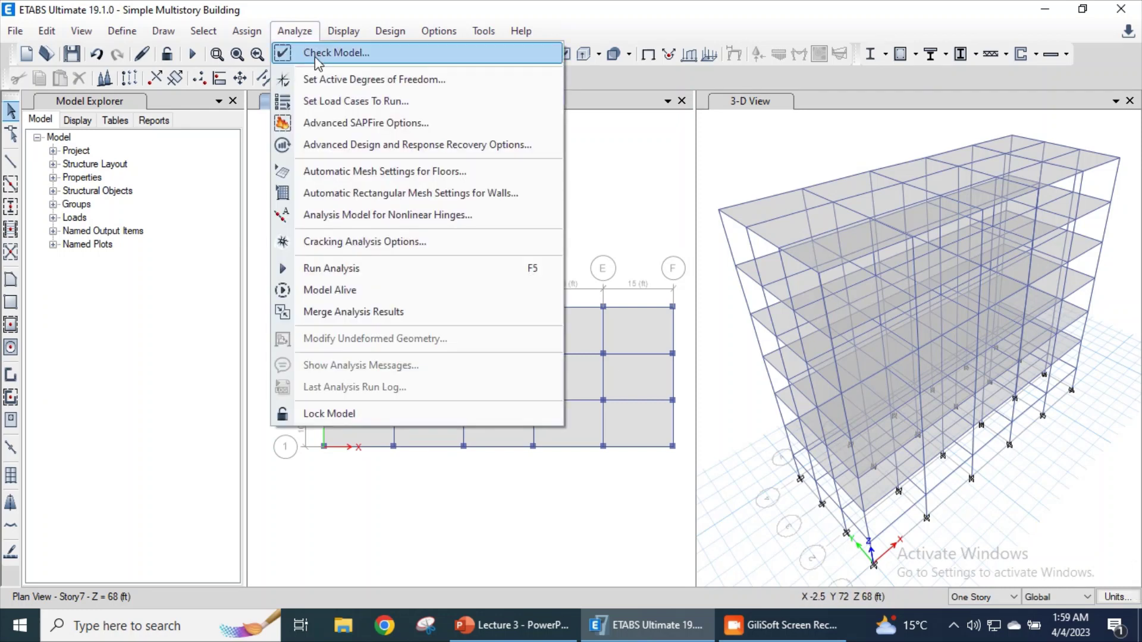
left_click(315, 56)
left_click(533, 530)
left_click(533, 530)
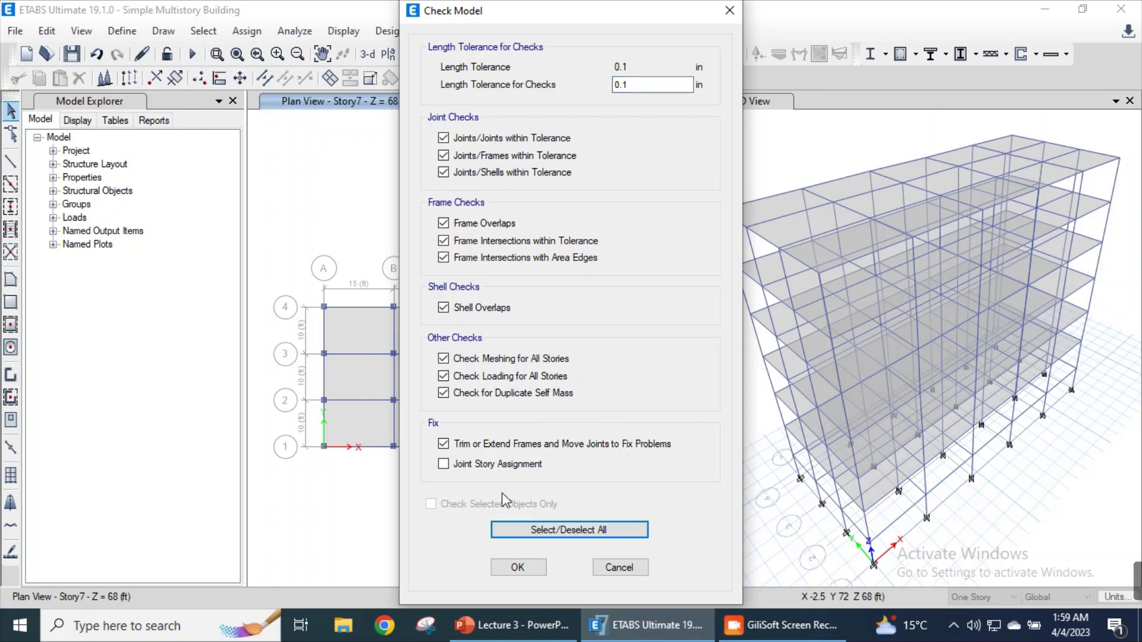
left_click(517, 568)
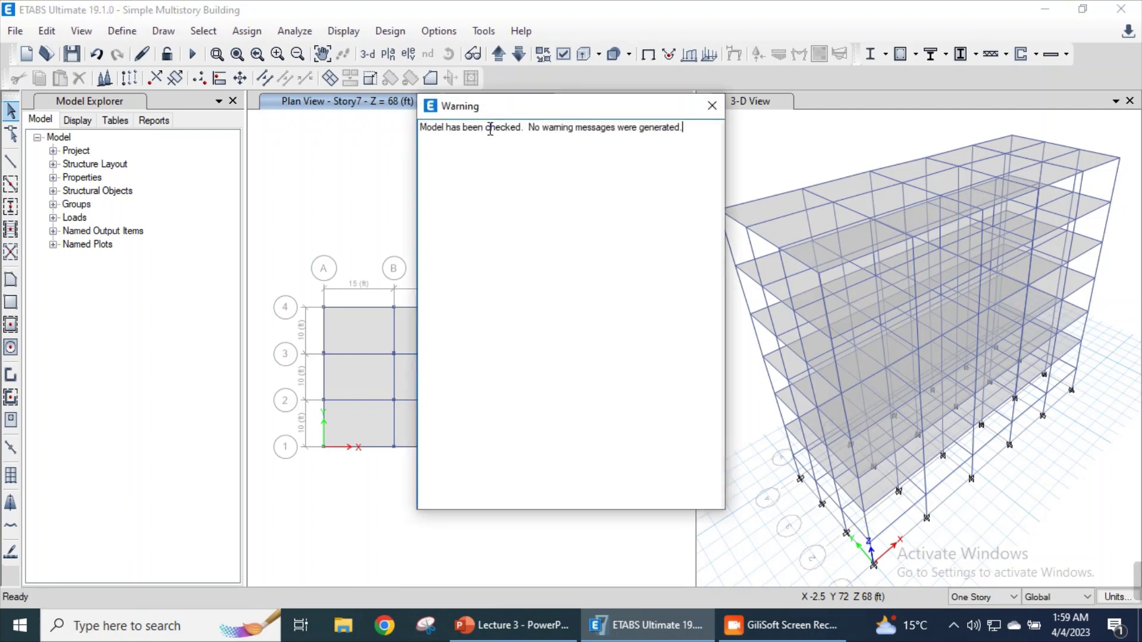
left_click(712, 106)
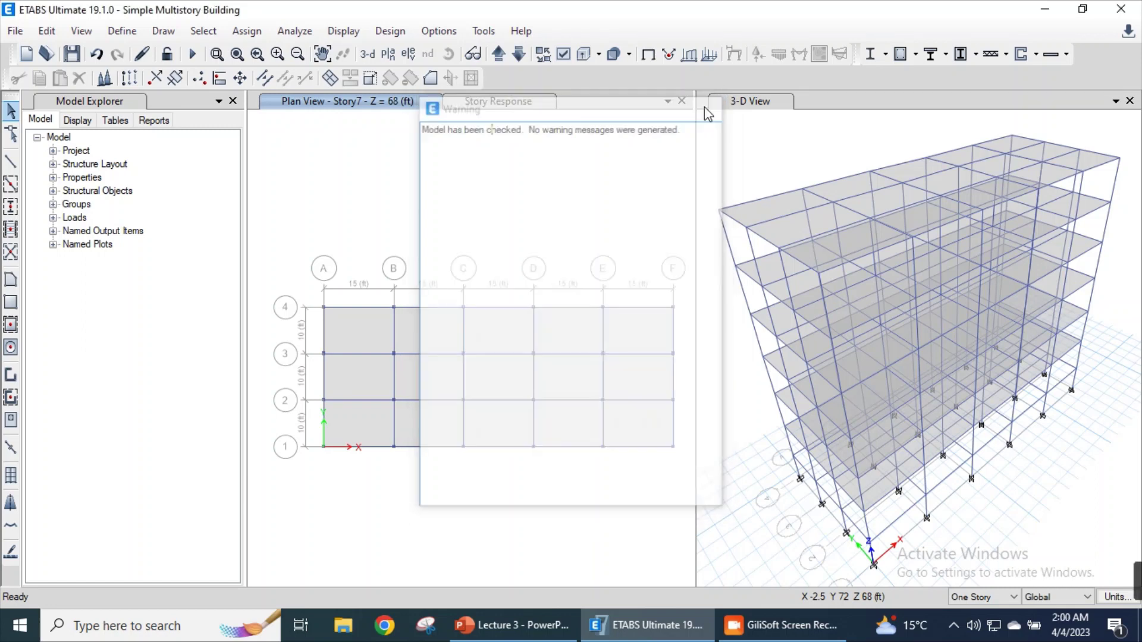
- Run the structural analysis of the model with the reduced beam and column sections
left_click(295, 30)
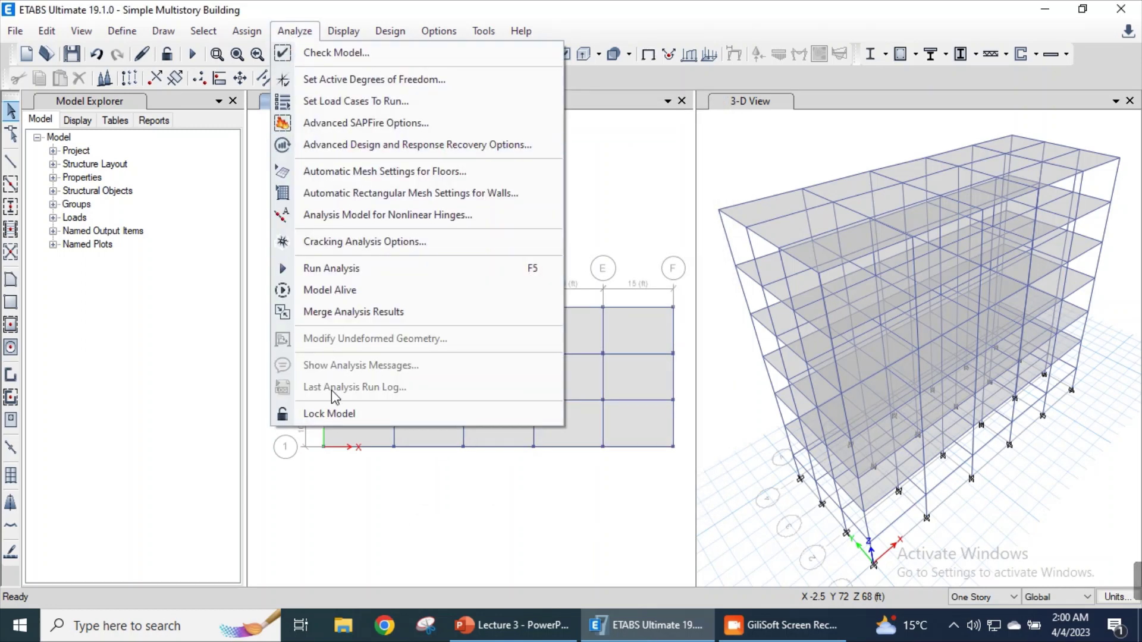
left_click(347, 271)
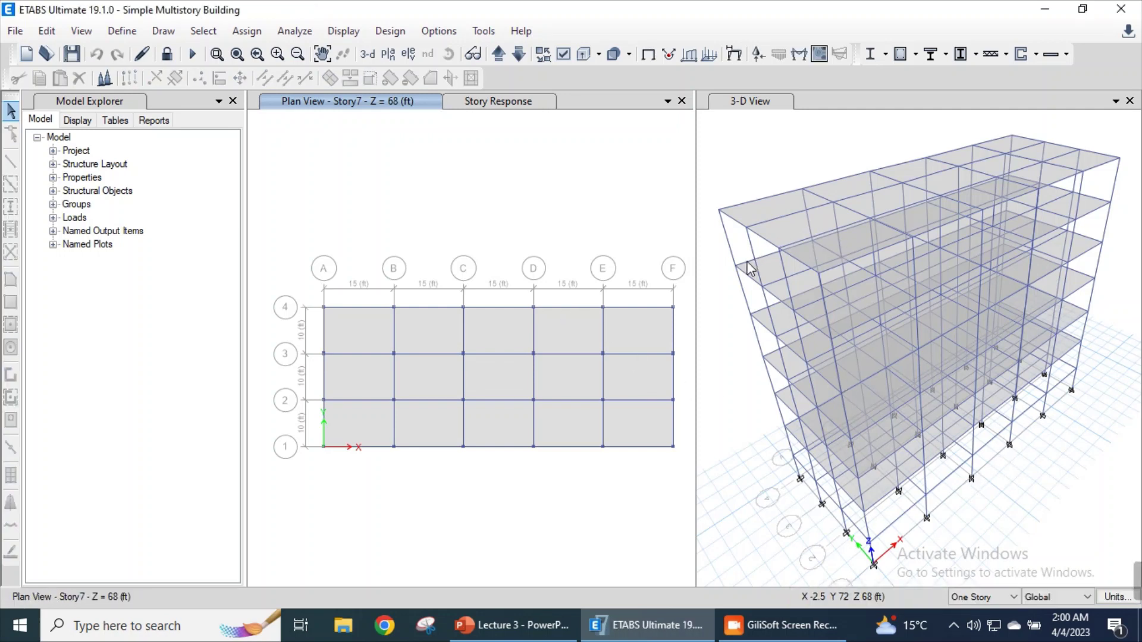
key("F5")
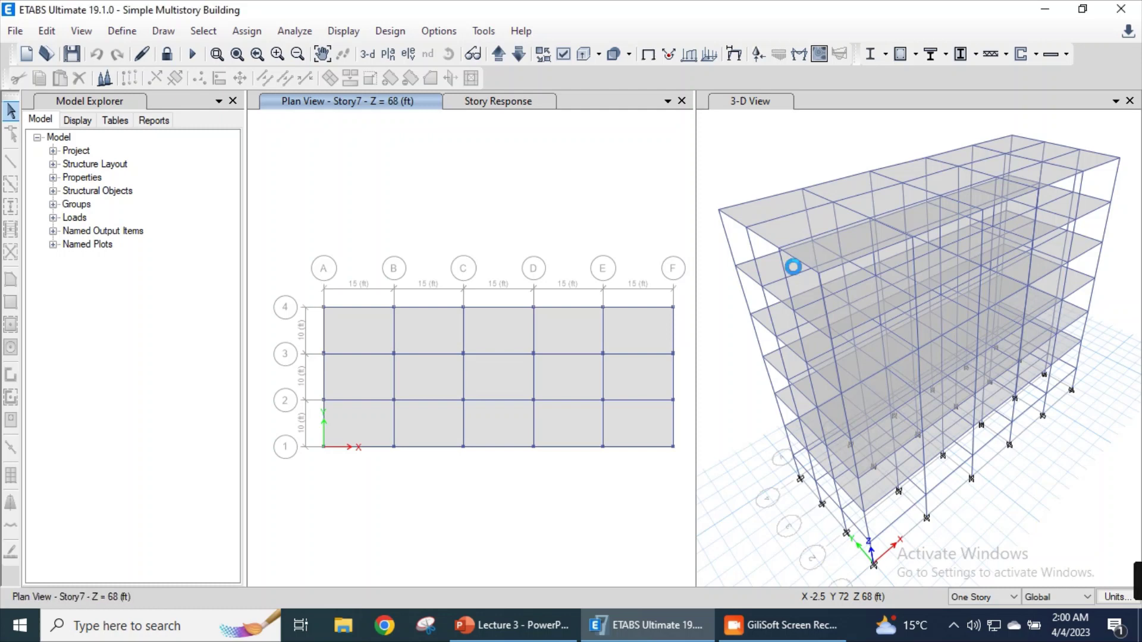
left_click(808, 247)
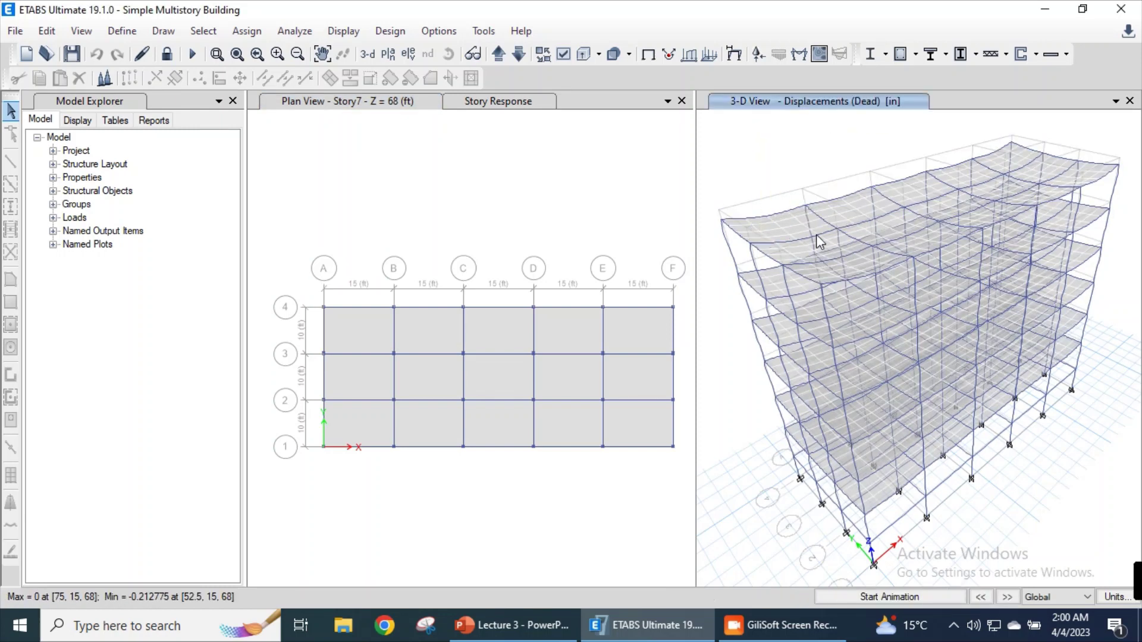
- Review the concrete frame design preferences for ACI 318-19 and accept them
left_click(399, 33)
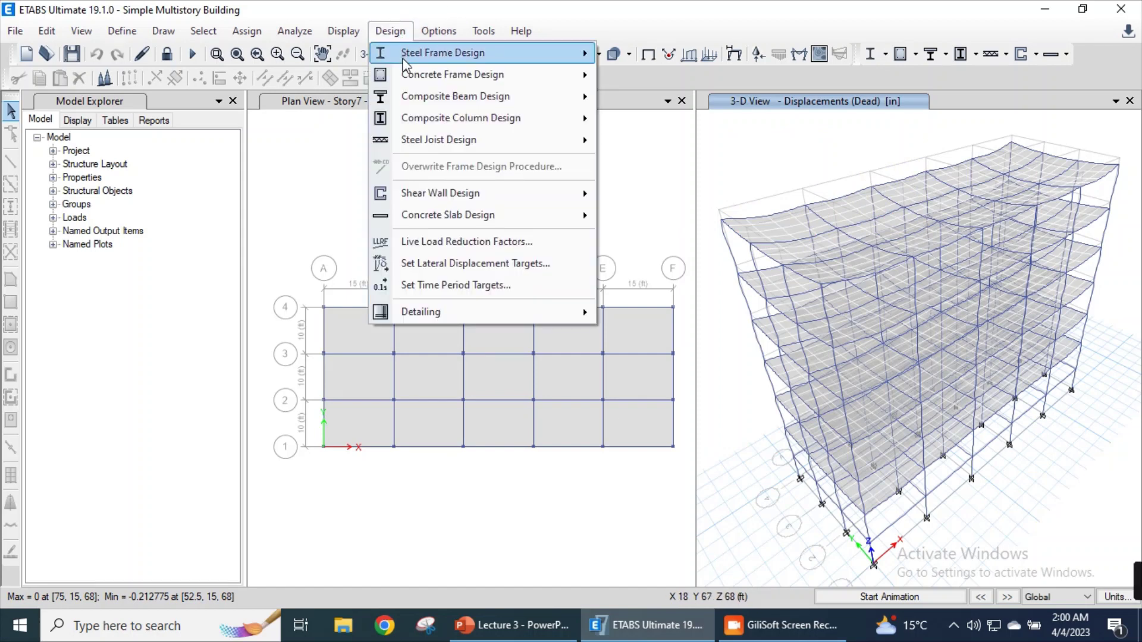
mouse_move(406, 73)
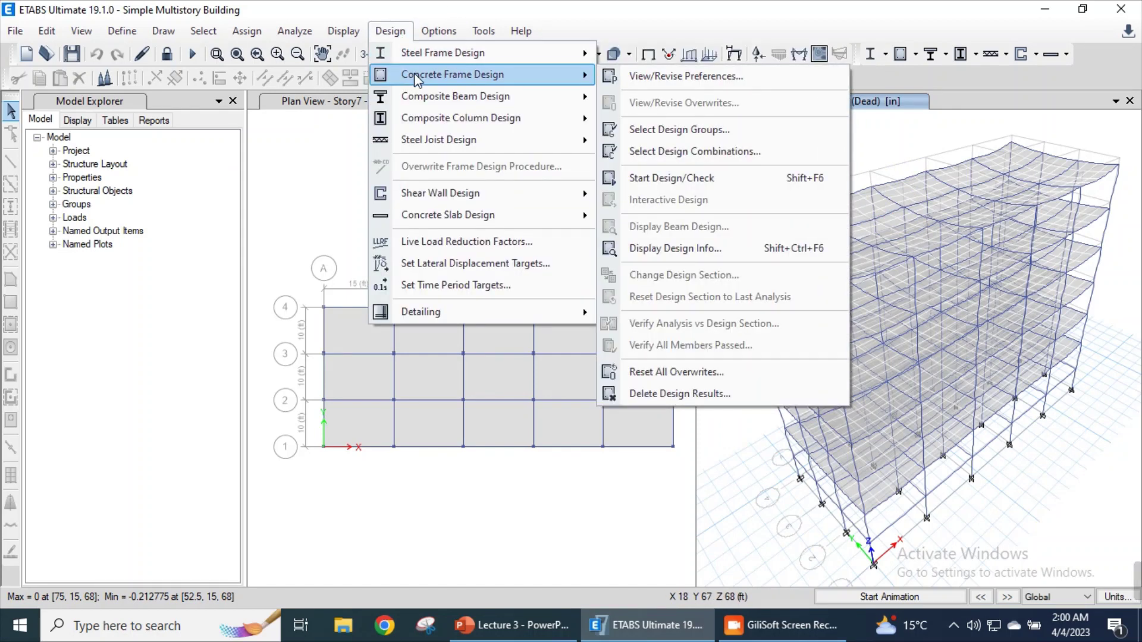
left_click(688, 77)
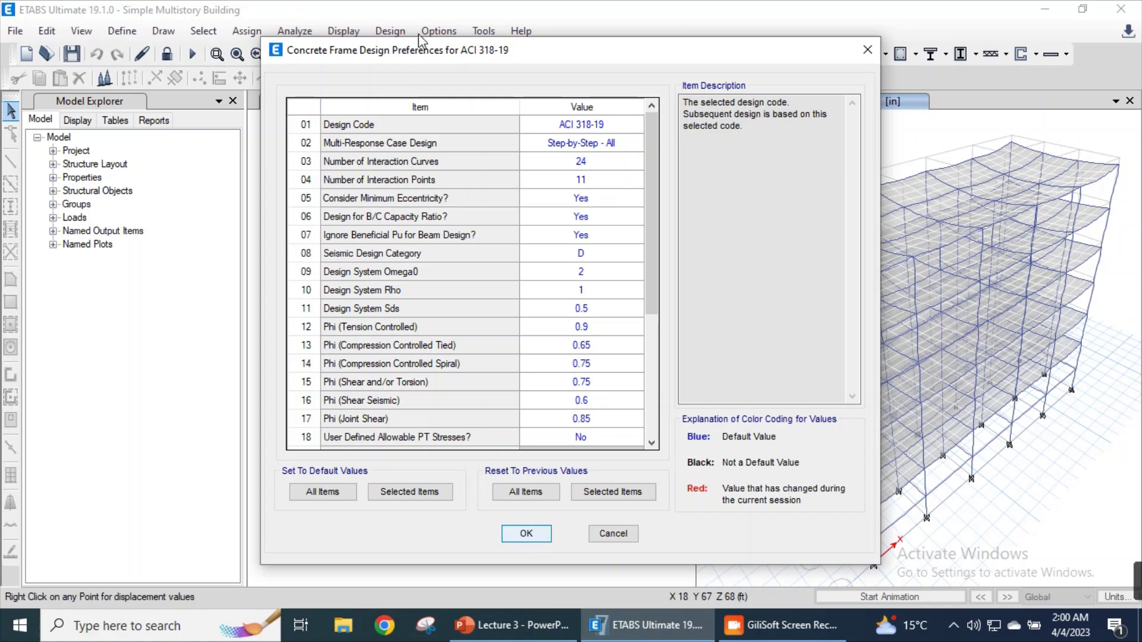
key("Return")
- Review the concrete frame design groups and design load combinations, accepting the current selections
left_click(390, 31)
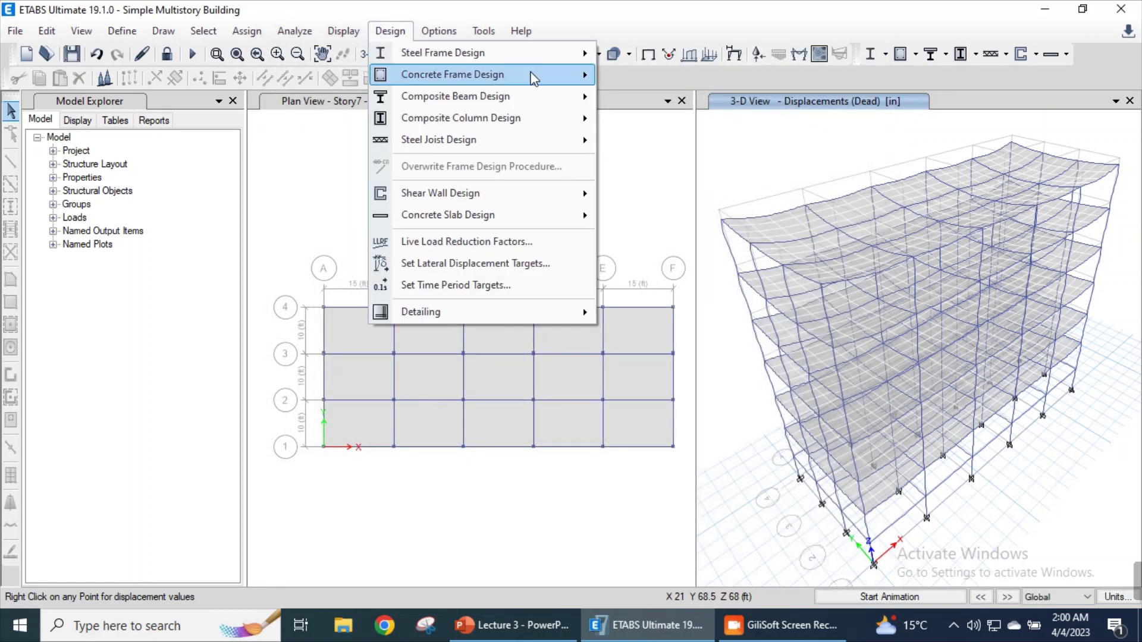
mouse_move(534, 79)
left_click(663, 122)
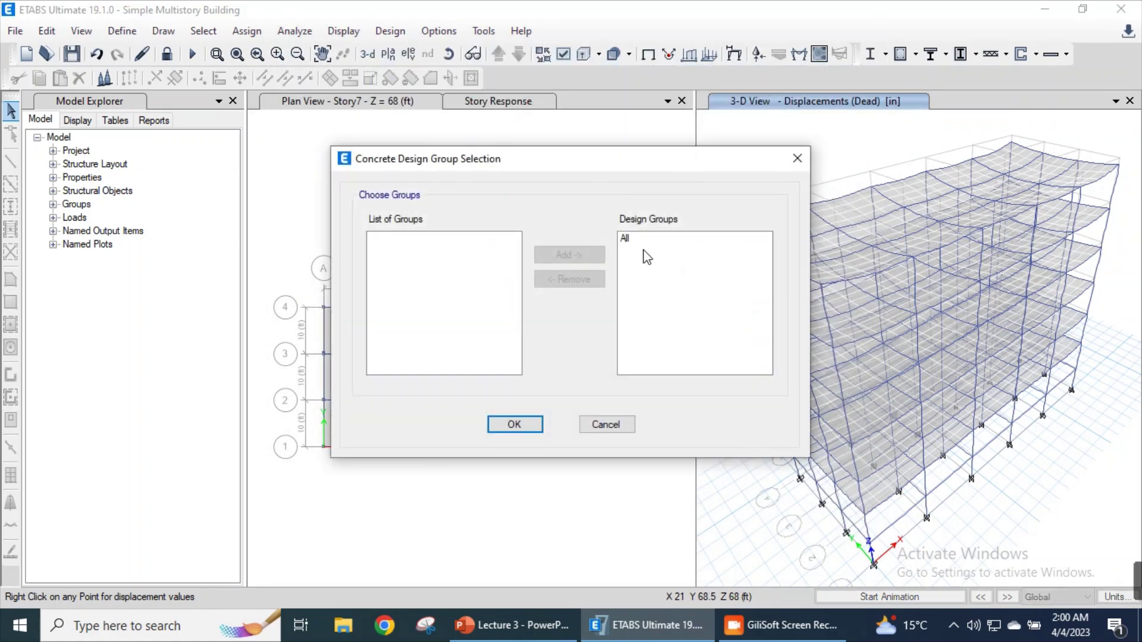
left_click(531, 426)
left_click(391, 31)
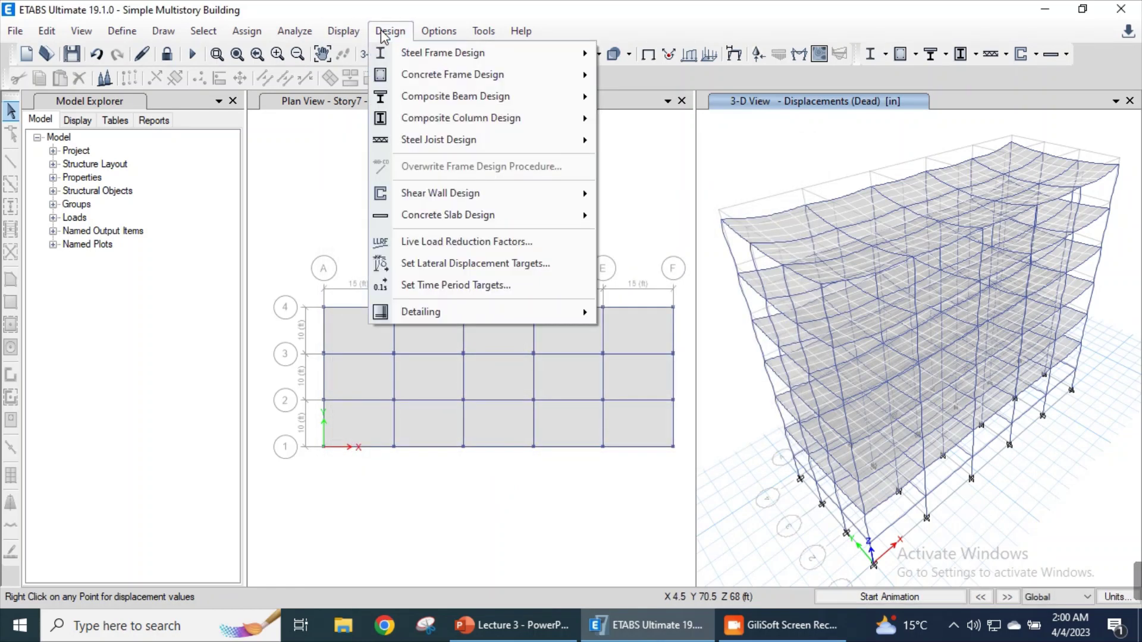
mouse_move(535, 76)
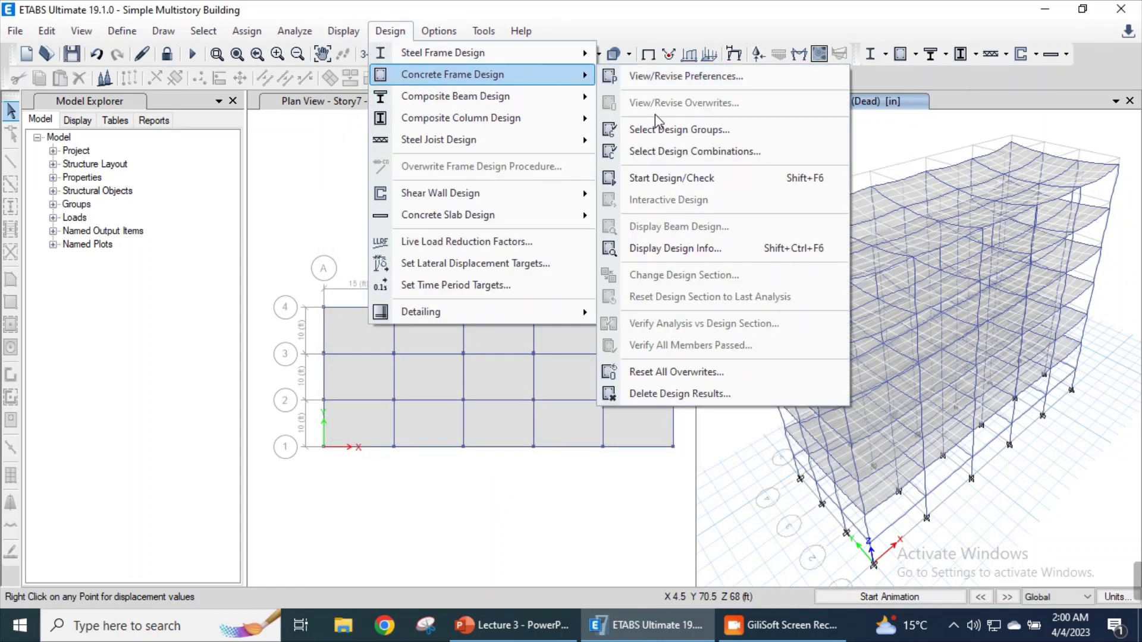
left_click(670, 154)
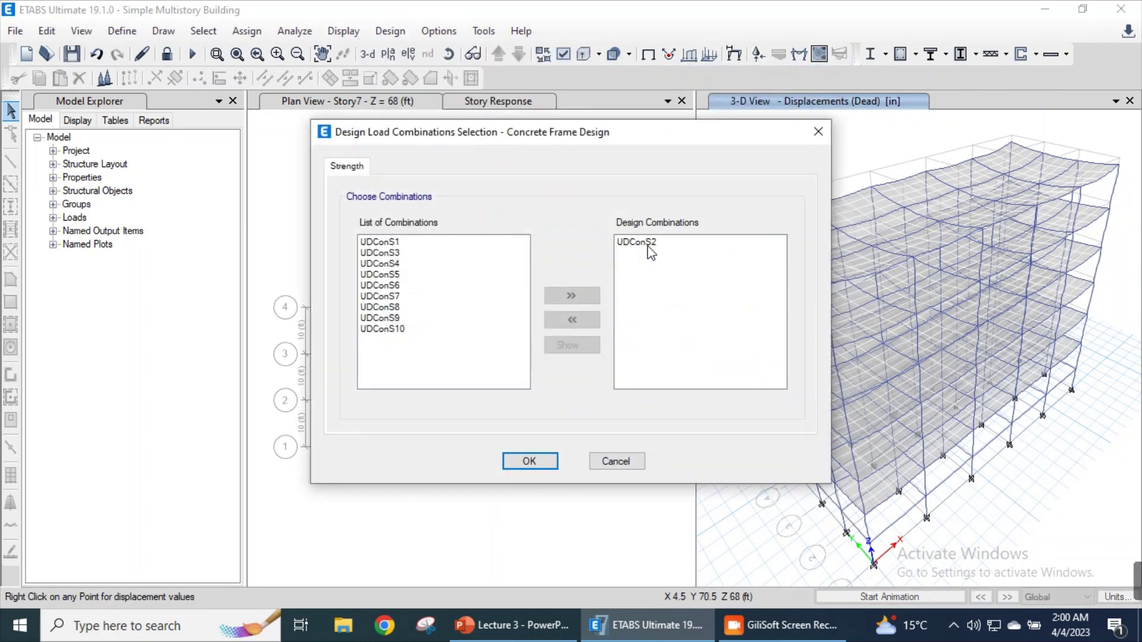
left_click(530, 462)
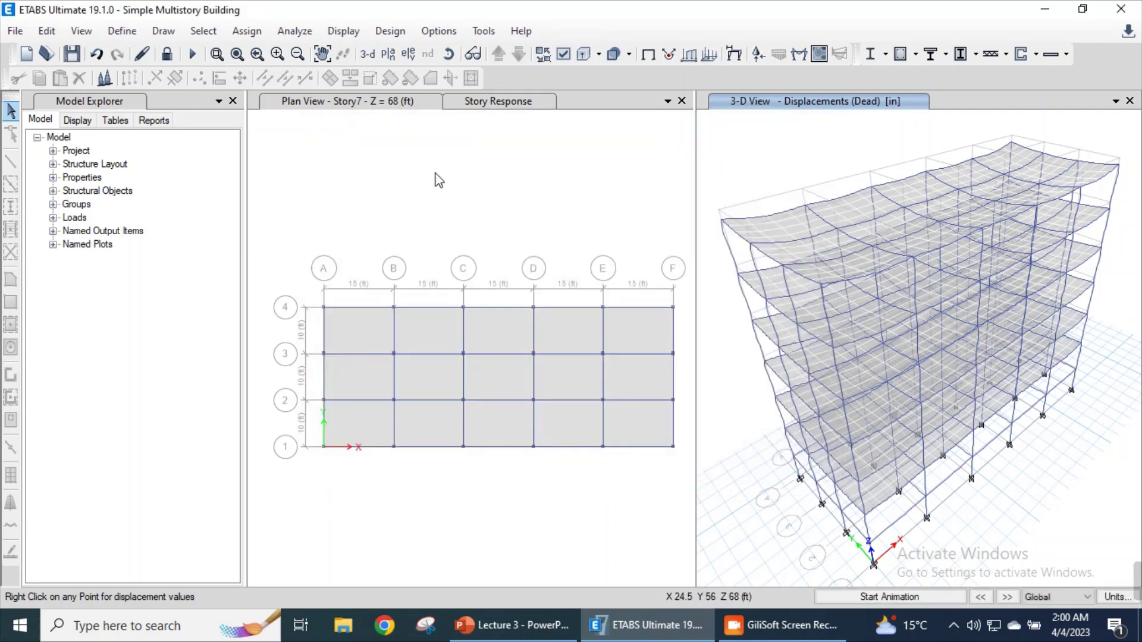
- Start the concrete frame design check to display longitudinal reinforcing in the 3-D view
left_click(390, 31)
mouse_move(487, 78)
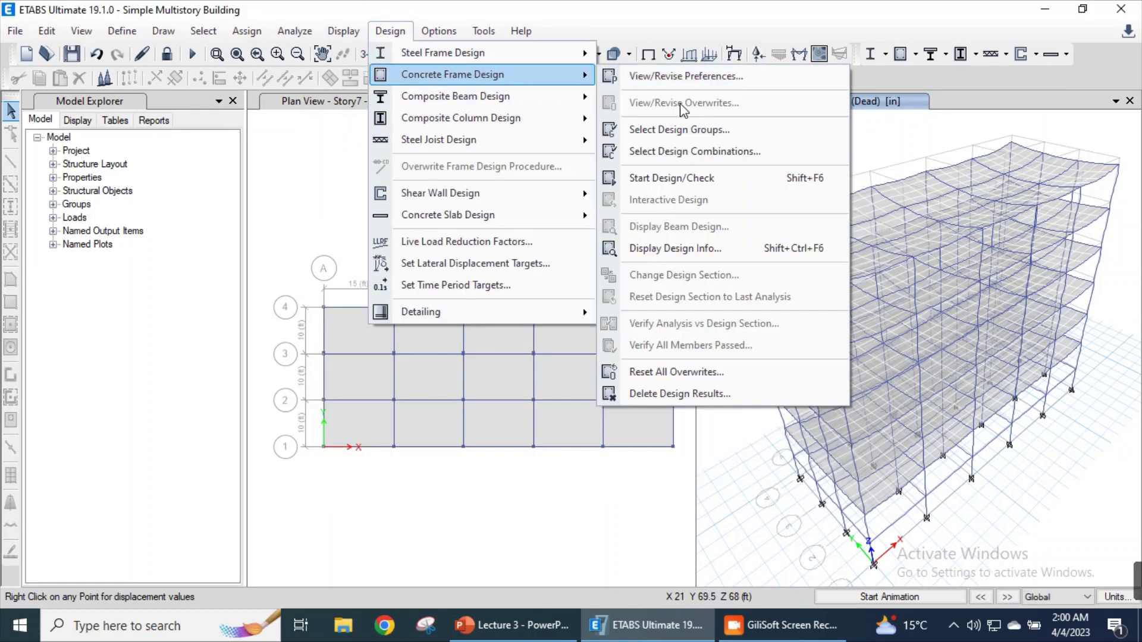
left_click(676, 189)
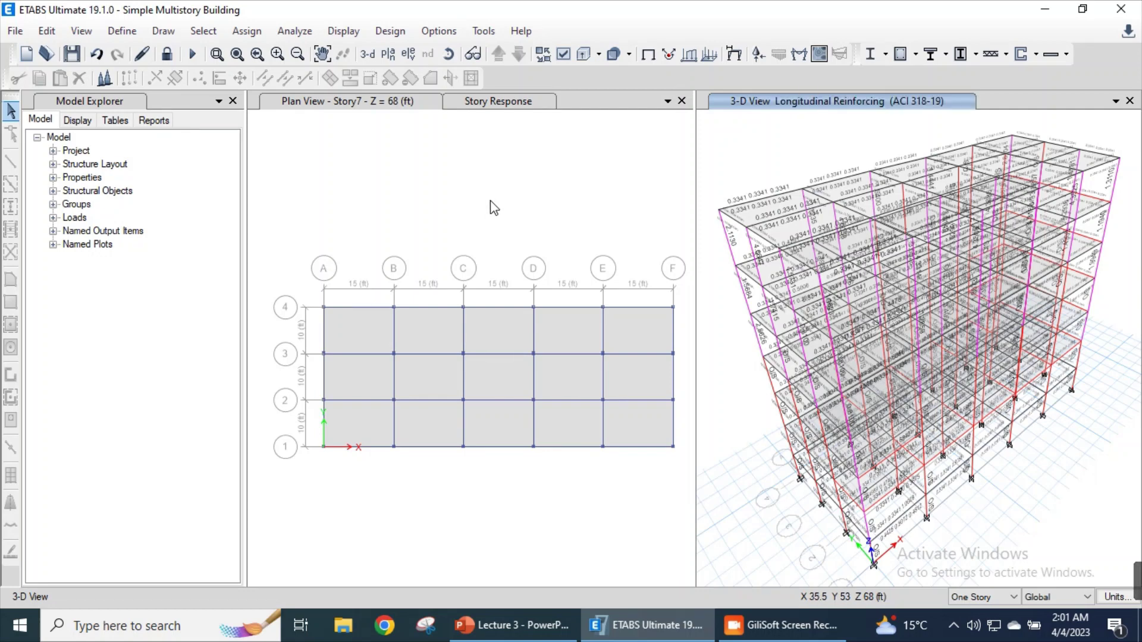
- Run the concrete frame design check for the Story7 plan view and examine the beam reinforcing around grids C and D
left_click(490, 202)
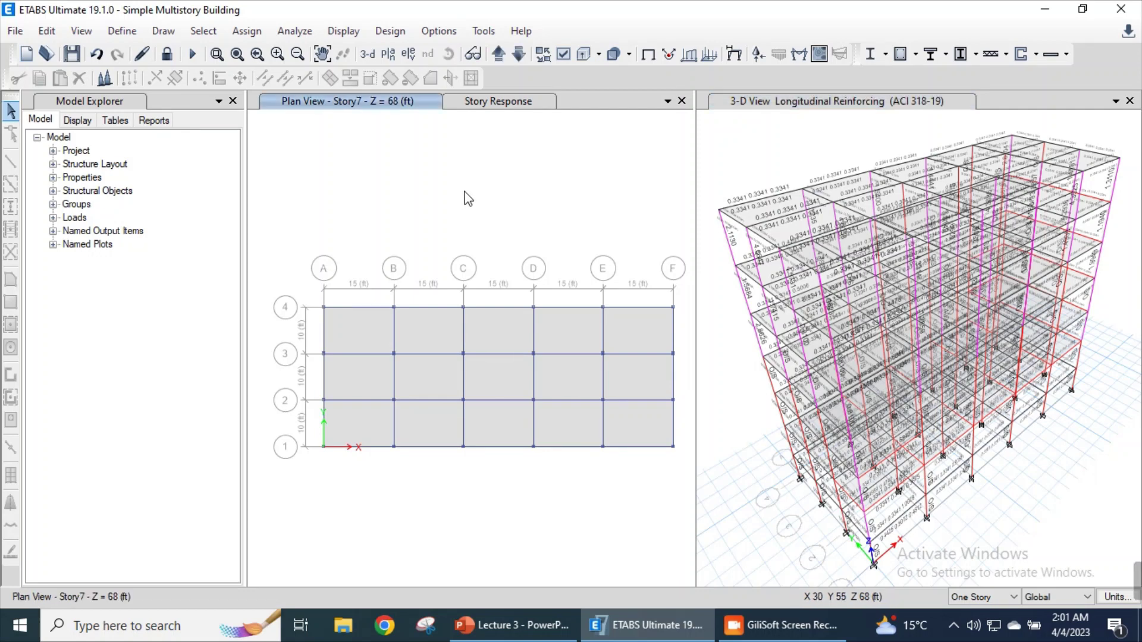
left_click(390, 31)
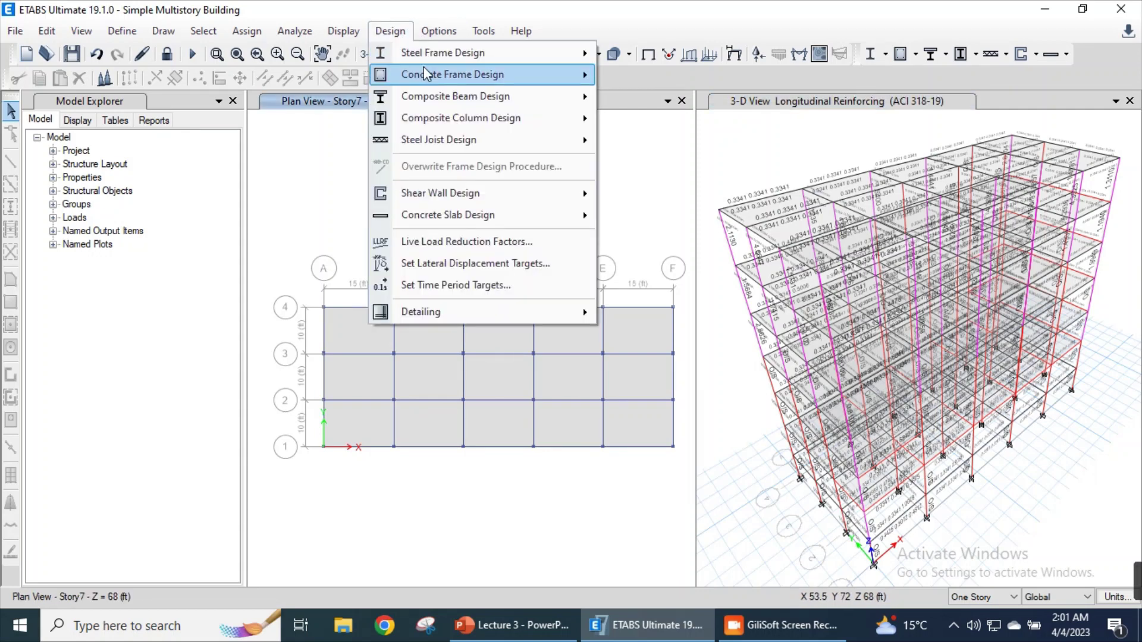
mouse_move(476, 76)
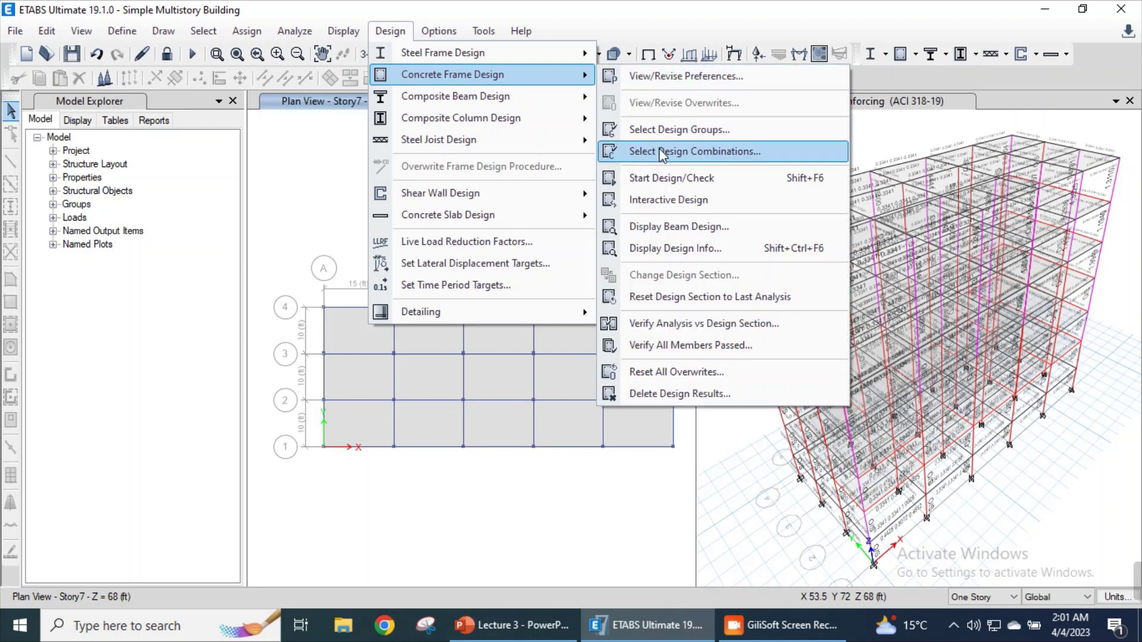
left_click(673, 178)
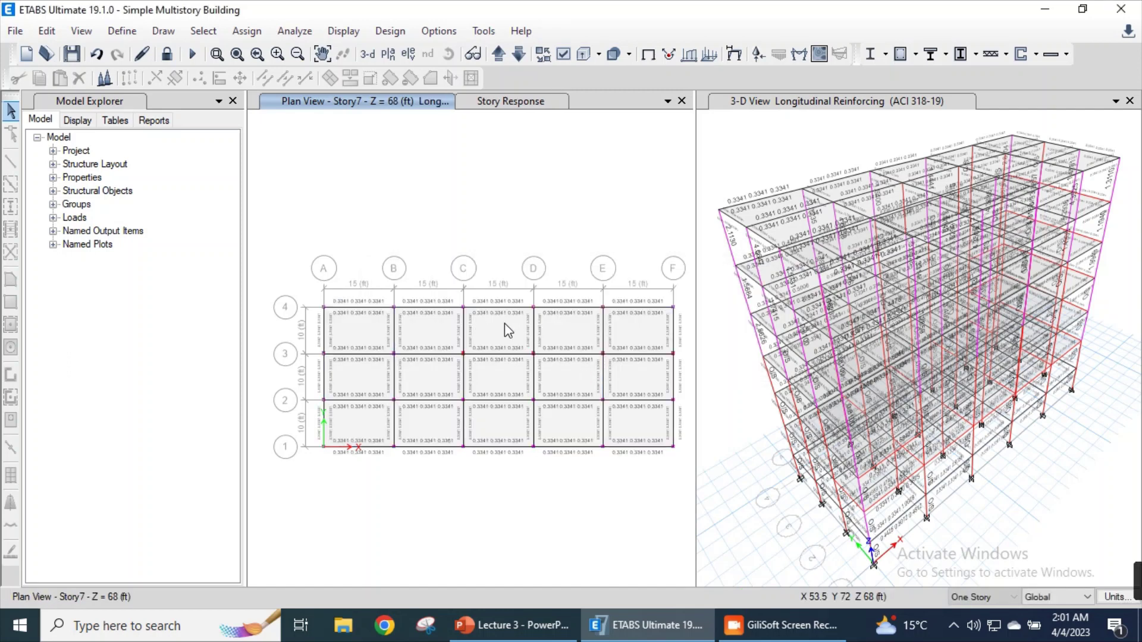
scroll(506, 158, "up", 3)
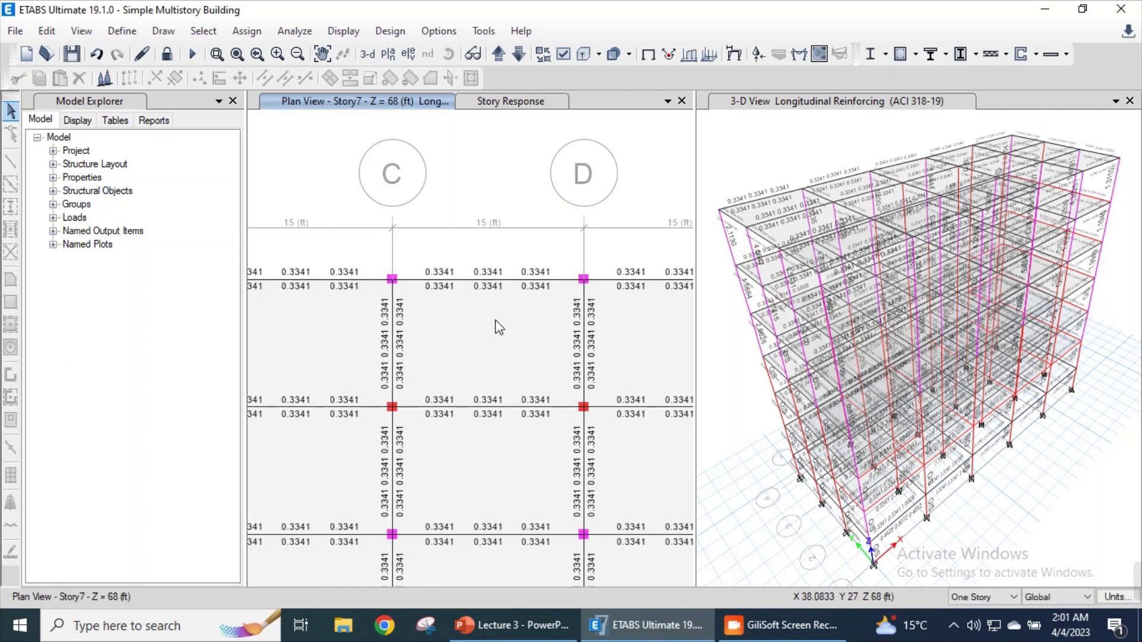
mouse_move(482, 415)
scroll(482, 415, "down", 3)
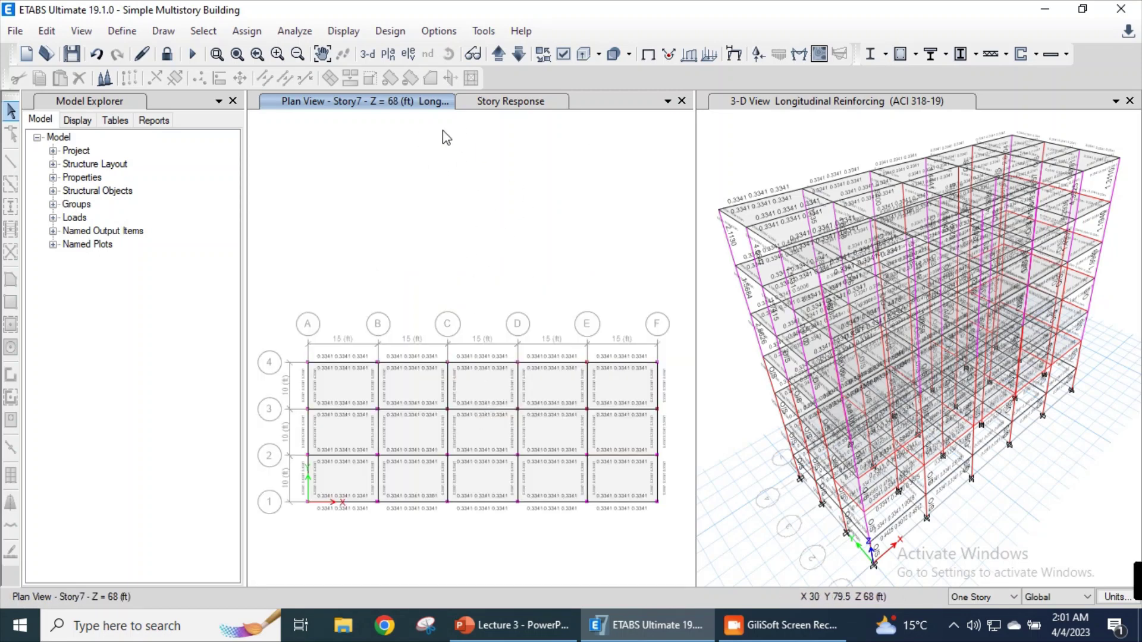
- Display the concrete frame design output as Rebar Percentage on the Story7 plan view
left_click(390, 30)
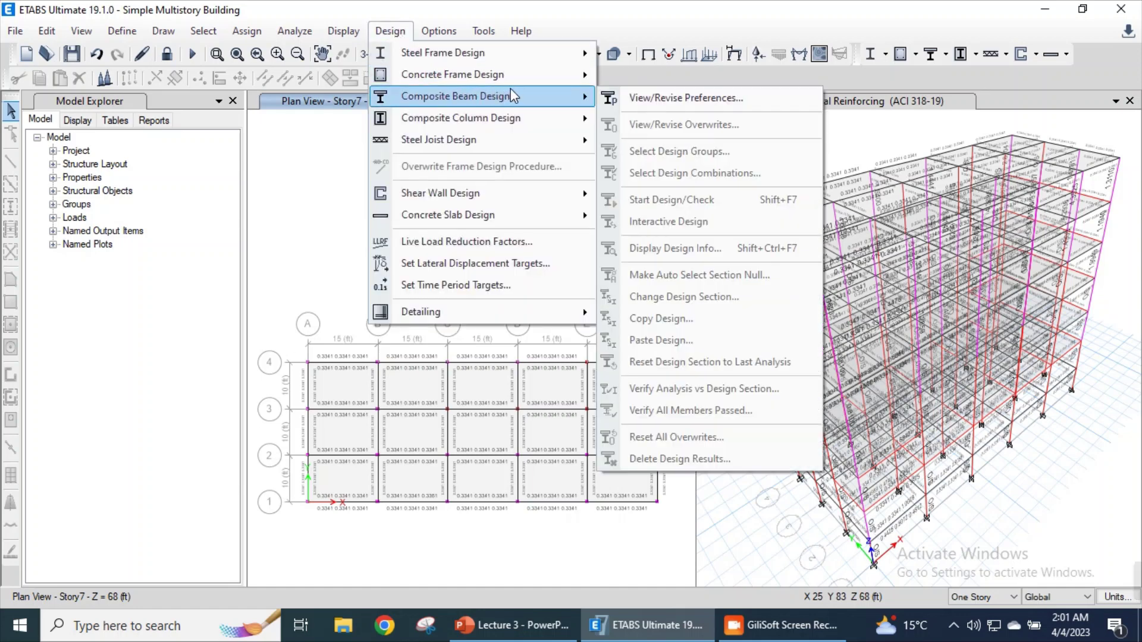
mouse_move(523, 76)
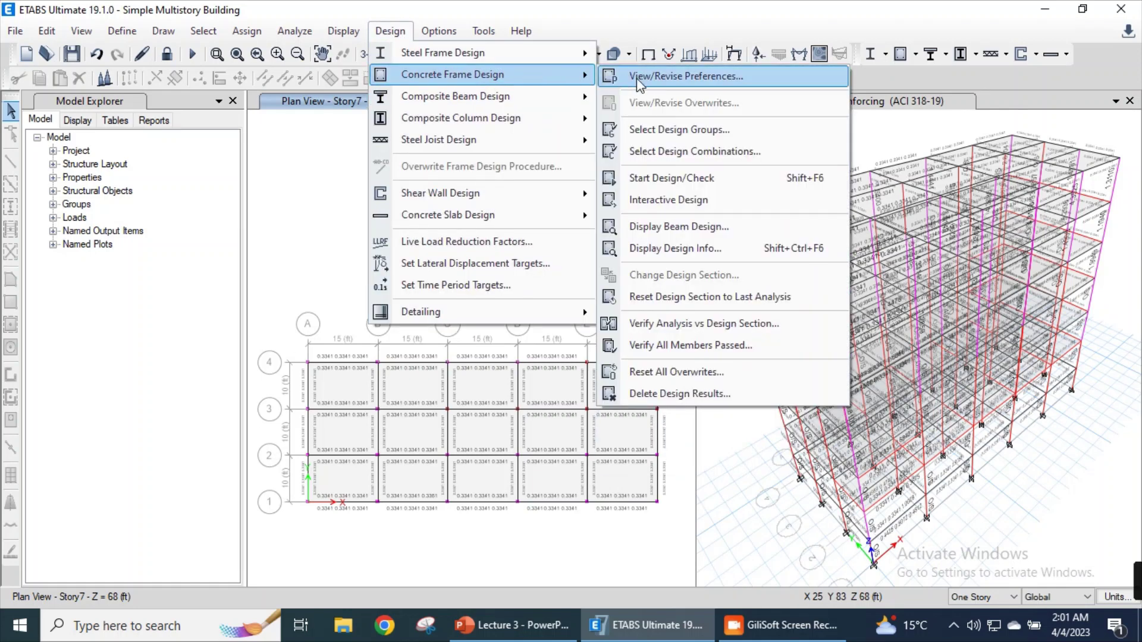
left_click(690, 249)
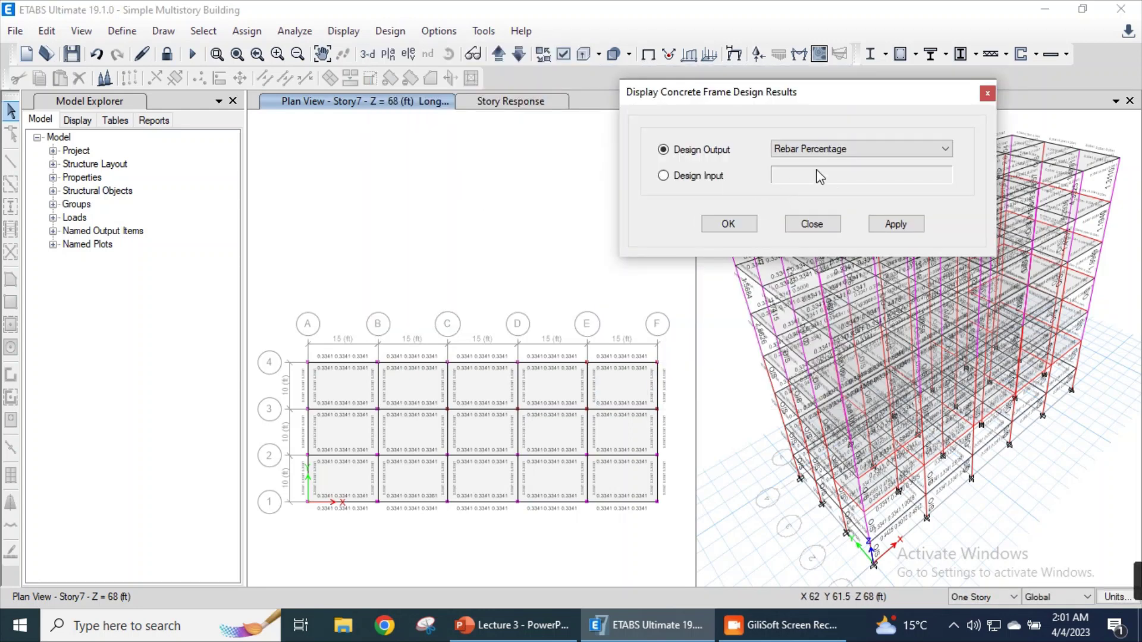
left_click(891, 225)
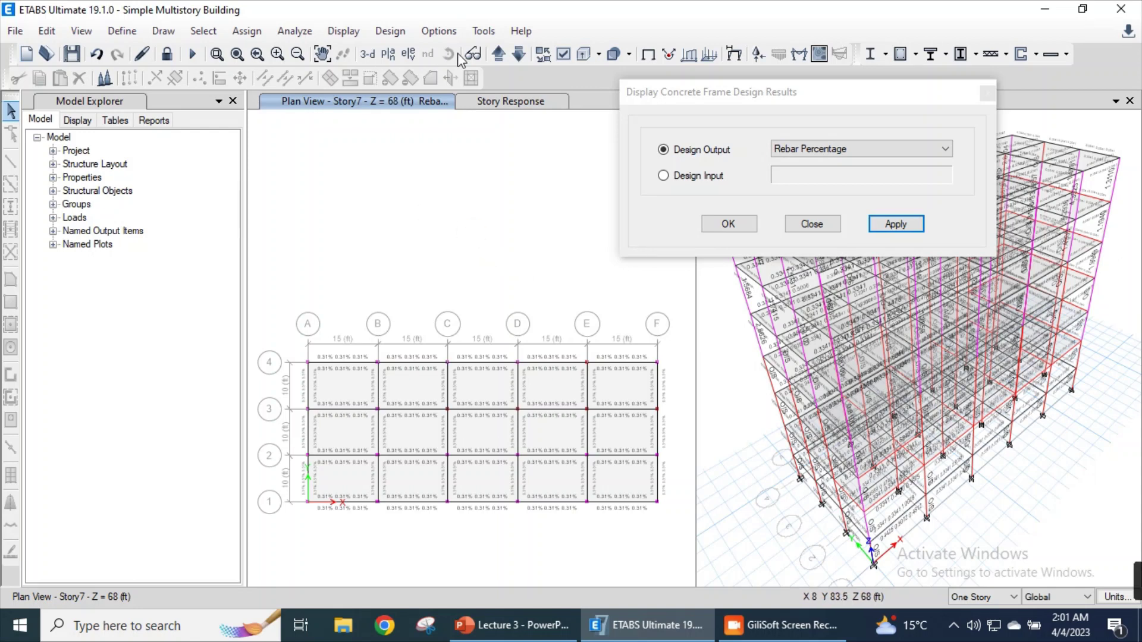
- Switch the plan view to the elevation along grid line 1
left_click(417, 54)
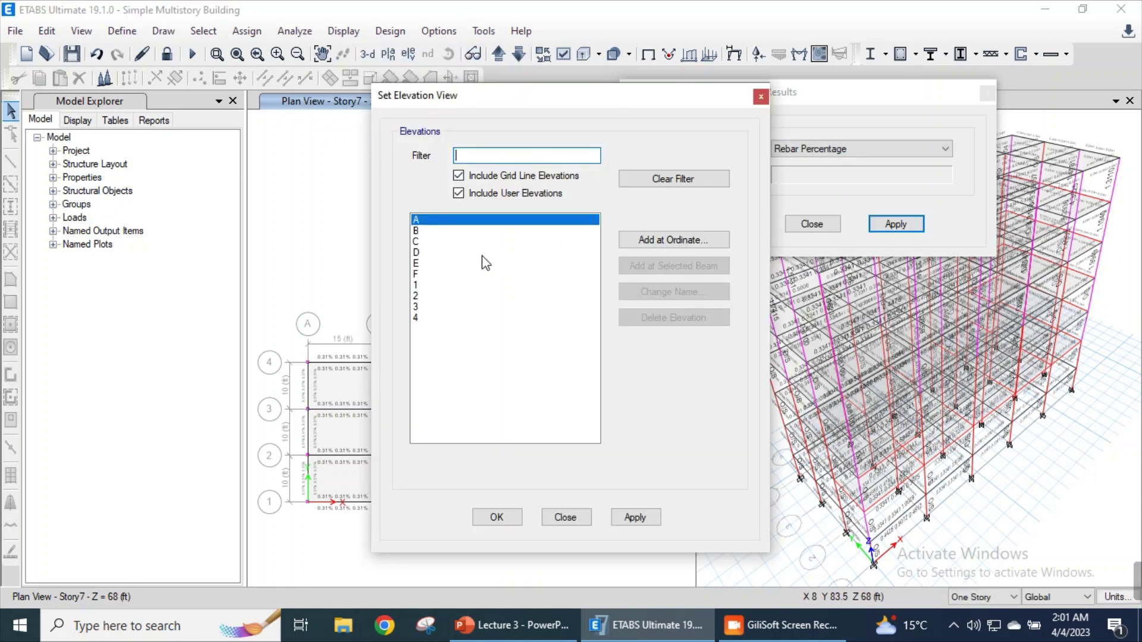
left_click(425, 285)
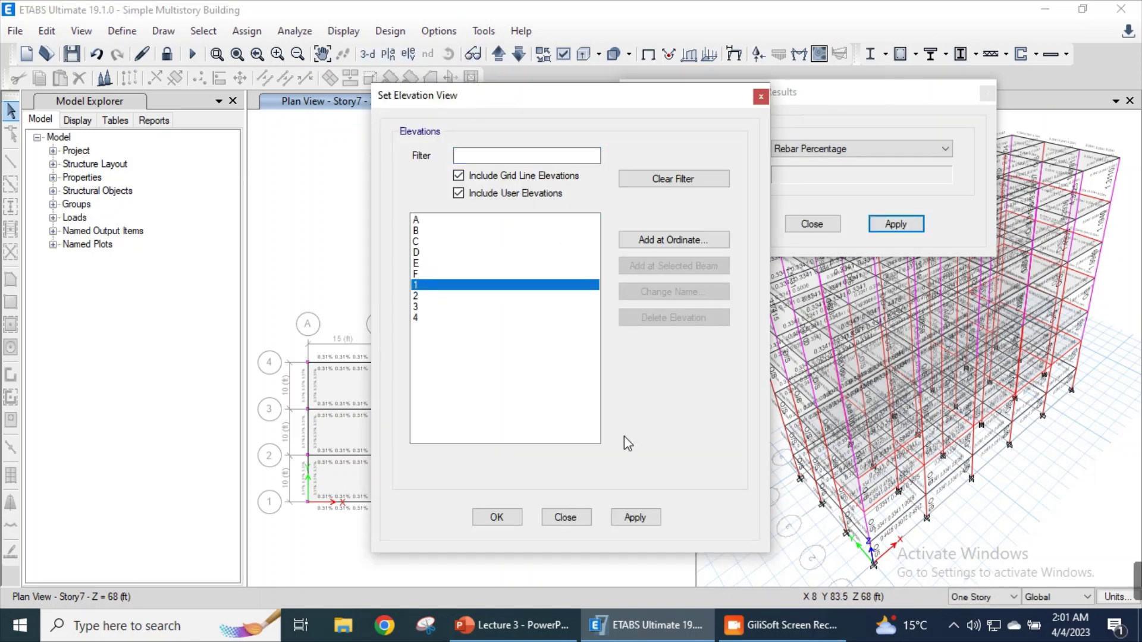
left_click(657, 518)
left_click(498, 517)
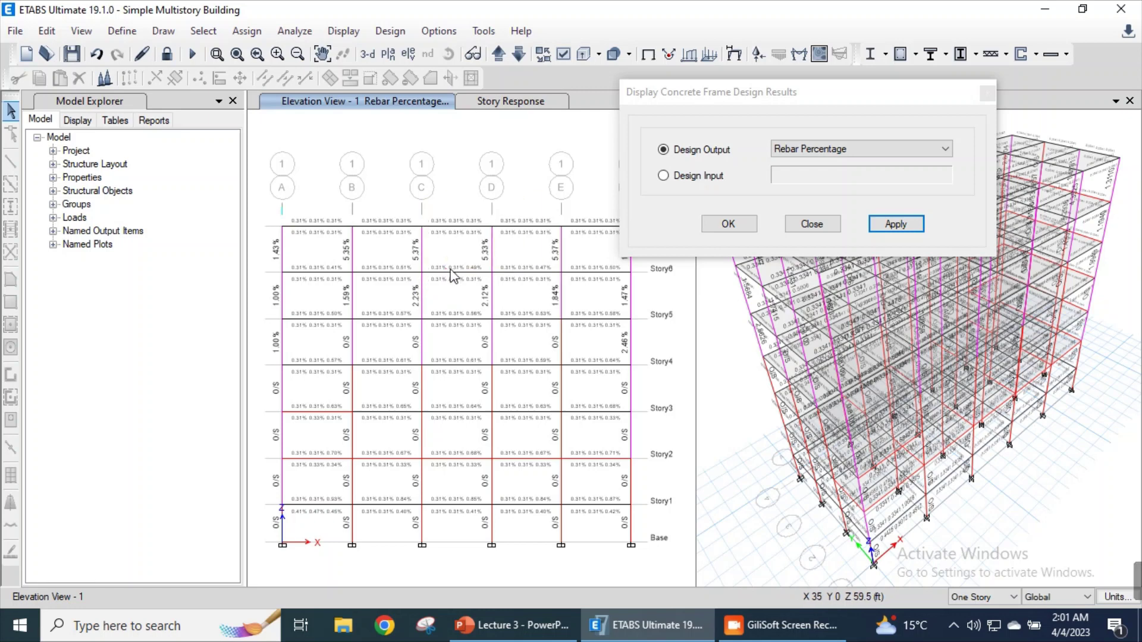
- Examine the beam and column rebar percentages on elevation 1, especially along grid D, and accept the design results display
scroll(461, 328, "up", 3)
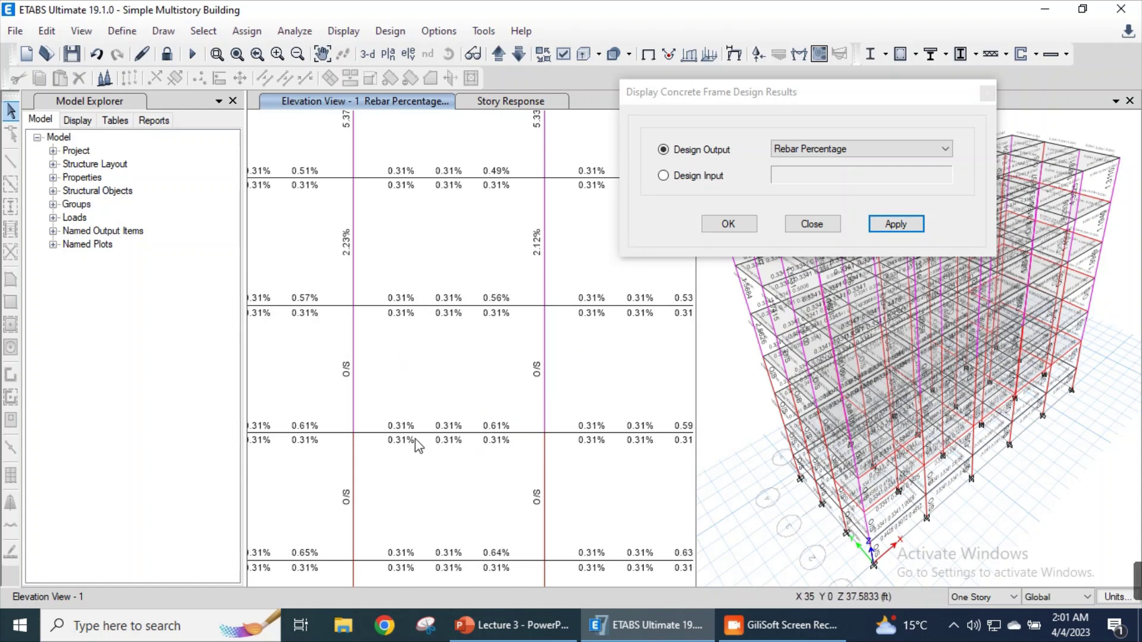
middle_click_drag(443, 492, 443, 439)
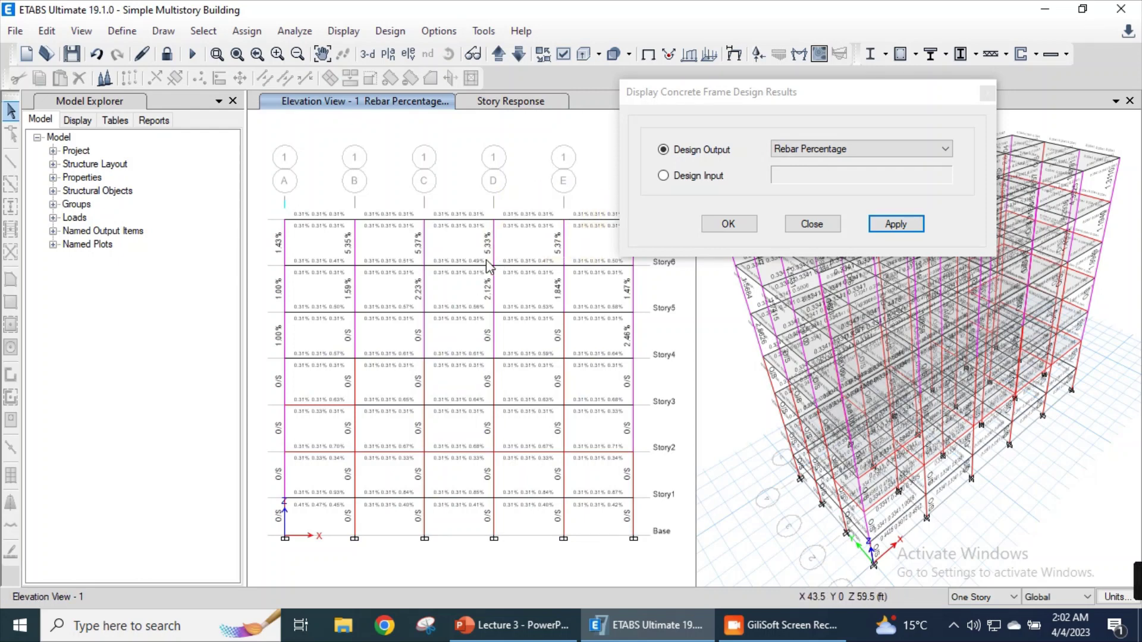
mouse_move(478, 272)
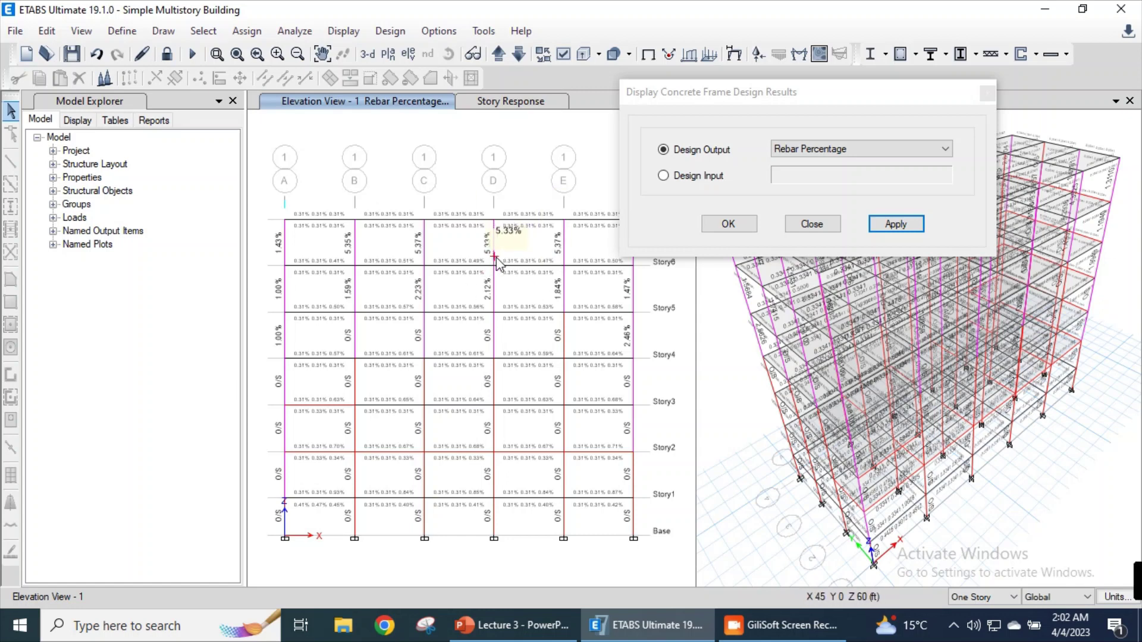
mouse_move(479, 364)
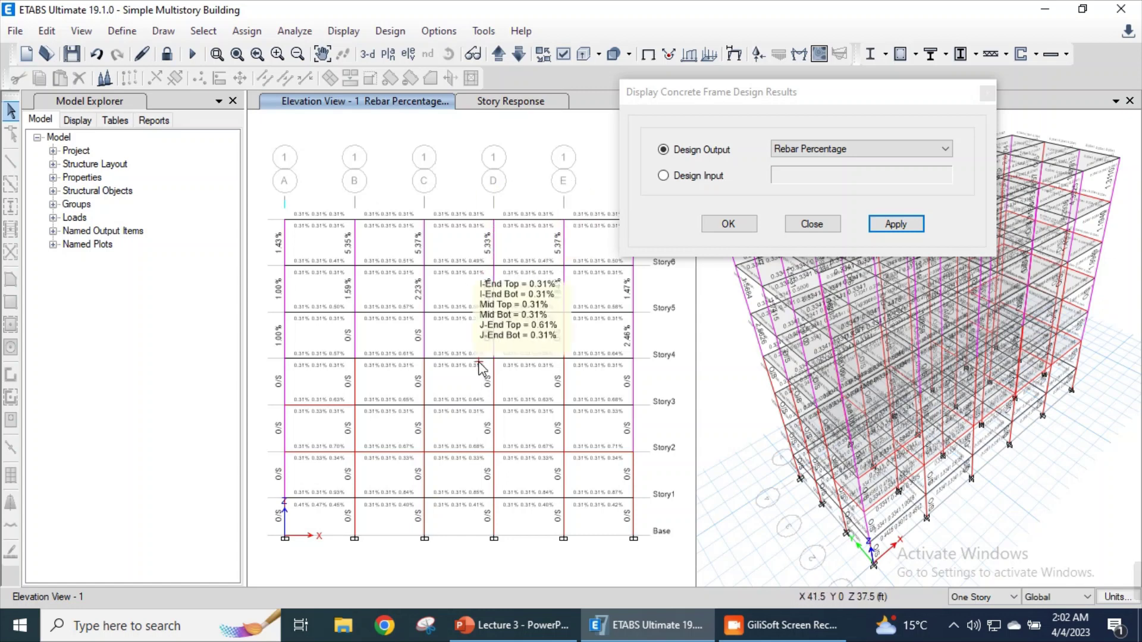
mouse_move(491, 410)
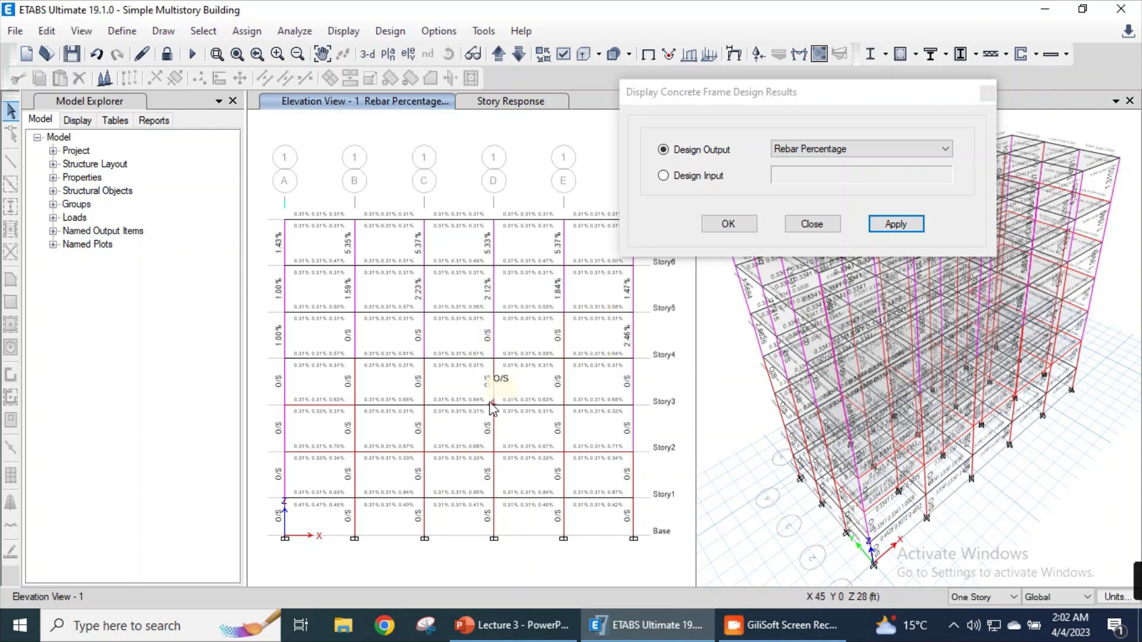
left_click(729, 225)
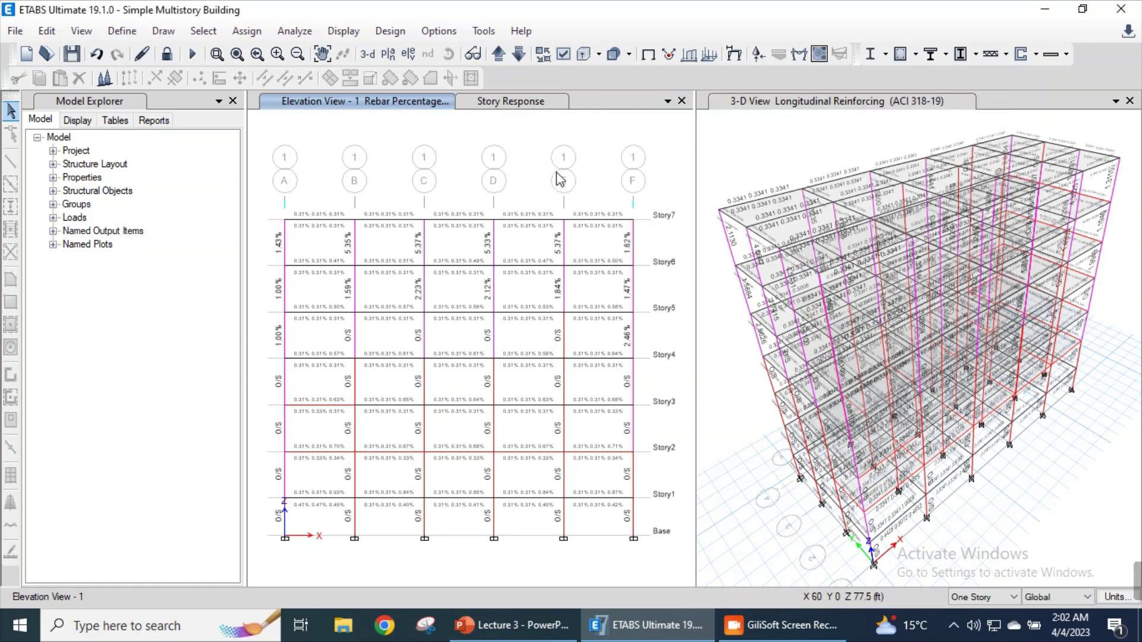
- Verify the analysis sections against the design sections for the concrete frames and dismiss the result
left_click(387, 32)
mouse_move(448, 77)
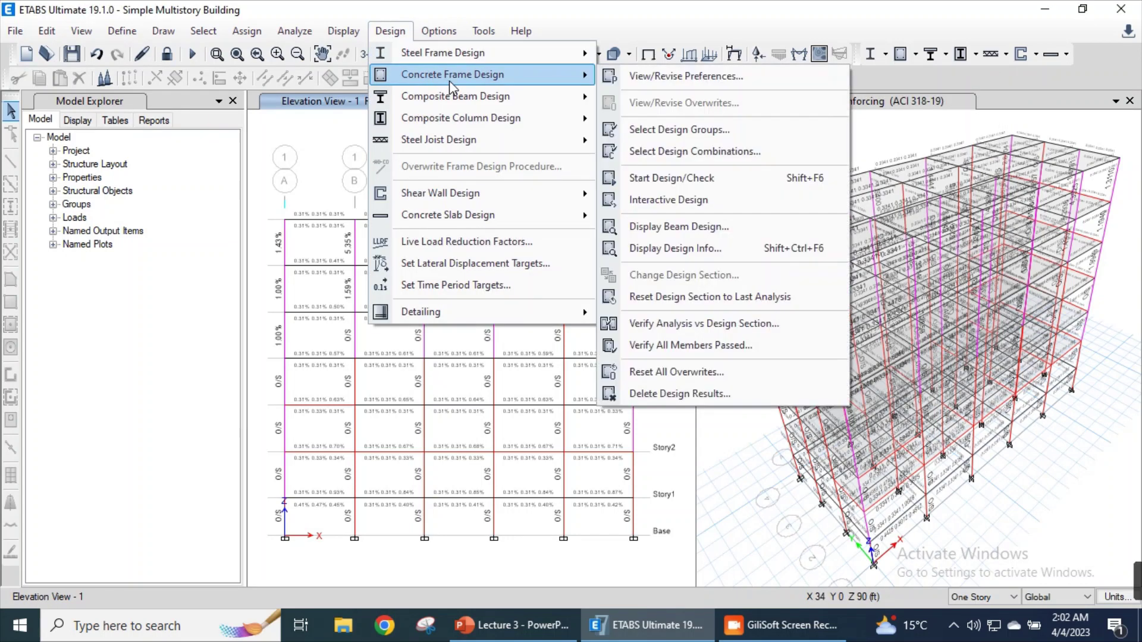
left_click(673, 325)
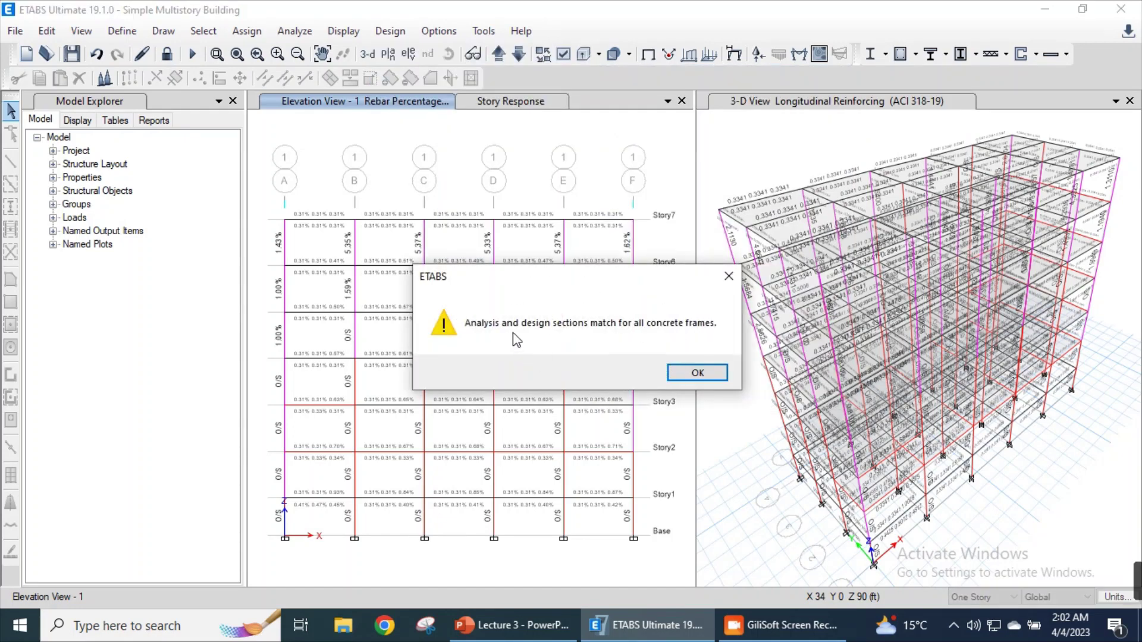
left_click(697, 373)
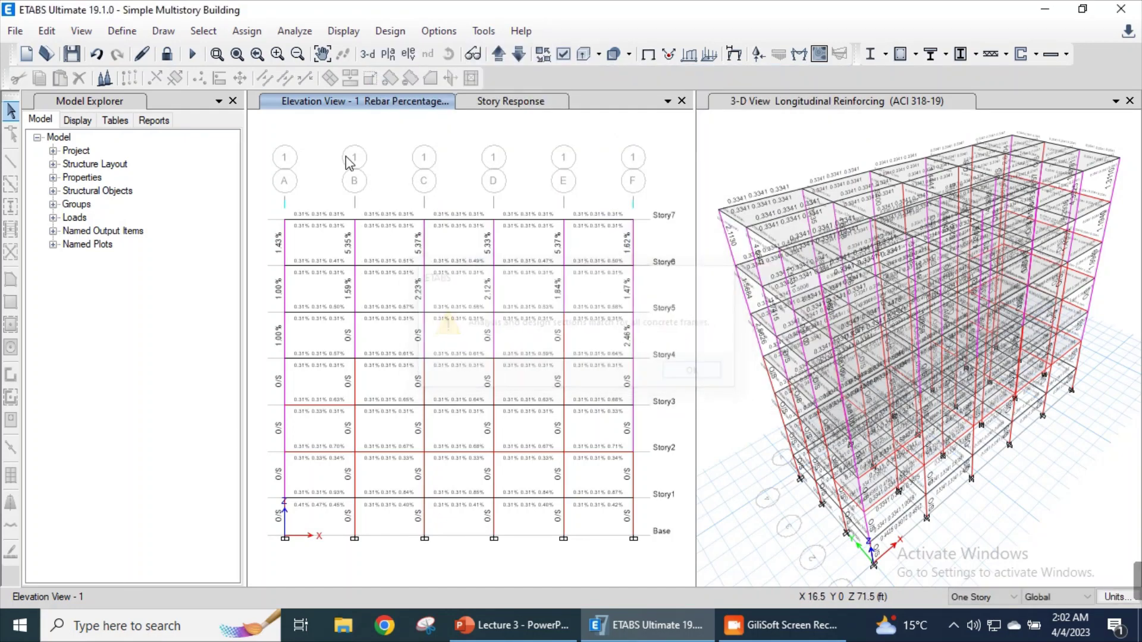
- Verify whether all concrete members passed the design check and select the frames that failed
left_click(371, 31)
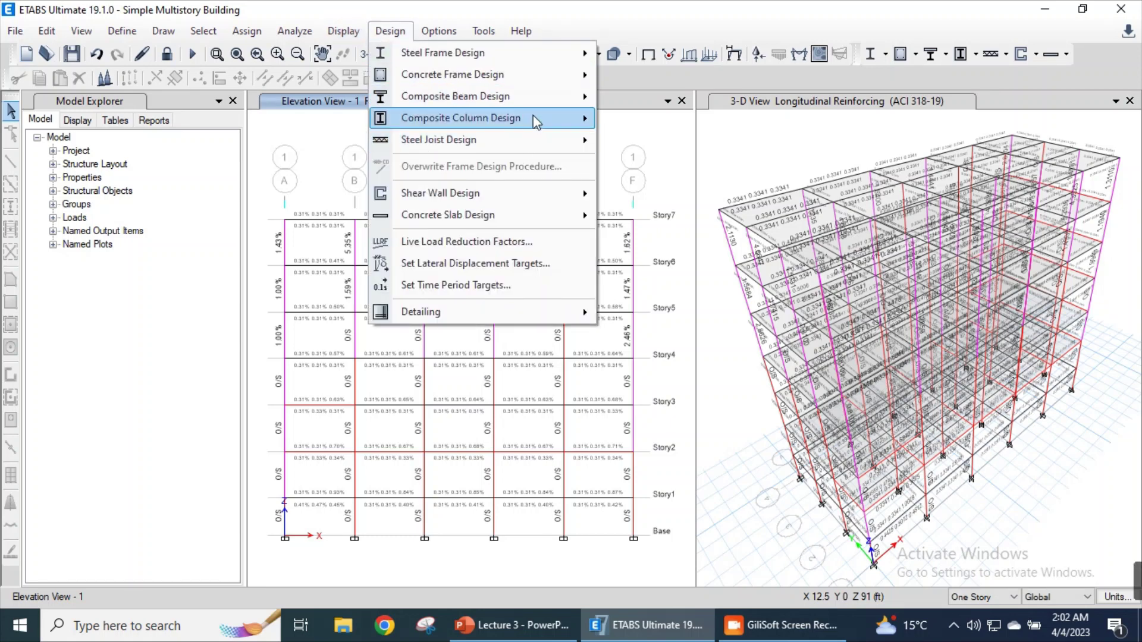
mouse_move(581, 83)
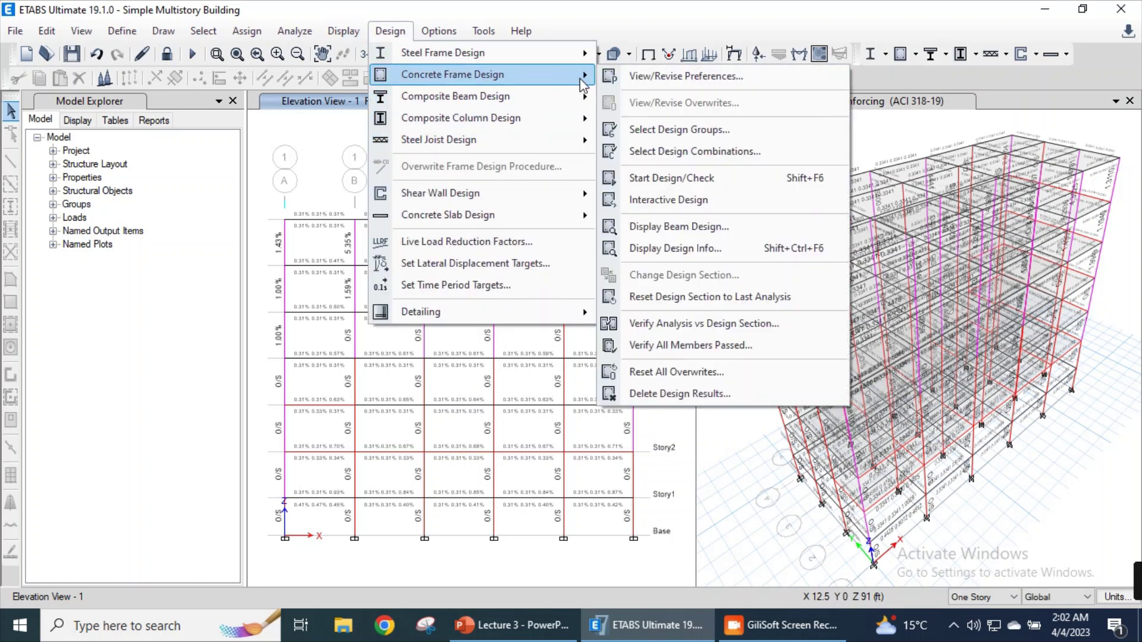
left_click(659, 344)
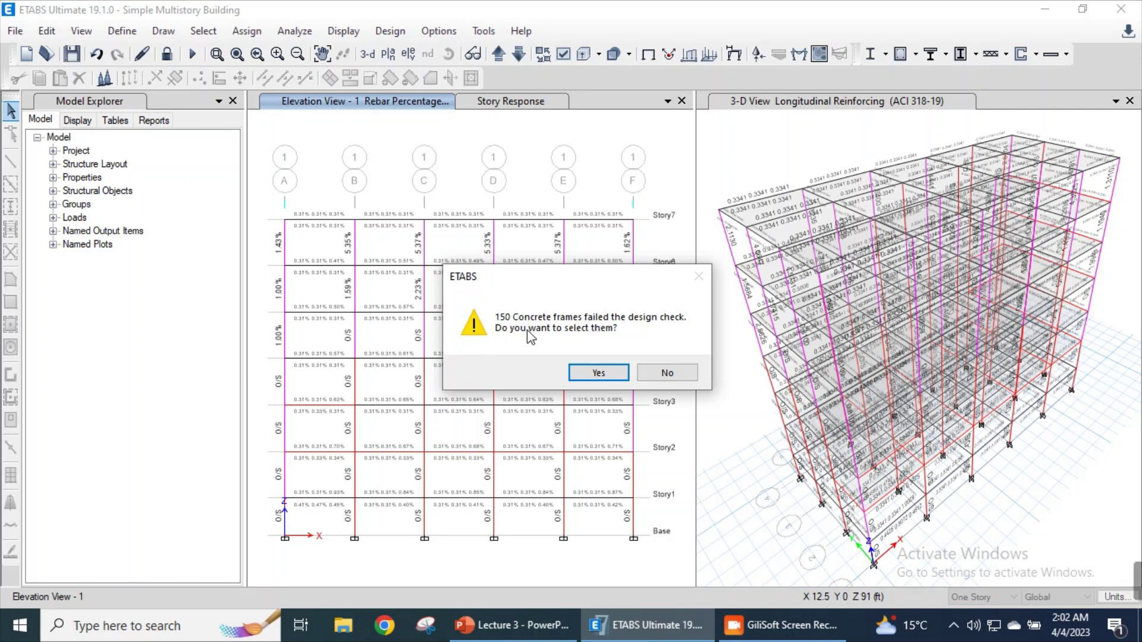
left_click(599, 374)
mouse_move(510, 407)
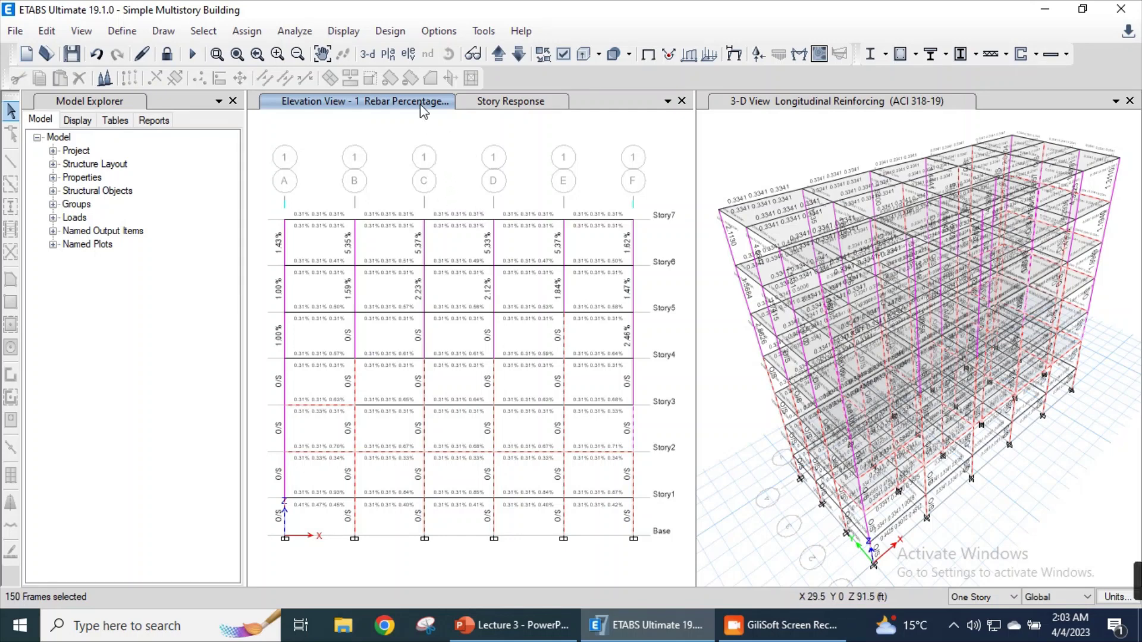
- Change the design output shown on elevation 1 to Longitudinal Reinforcing and accept it
left_click(395, 39)
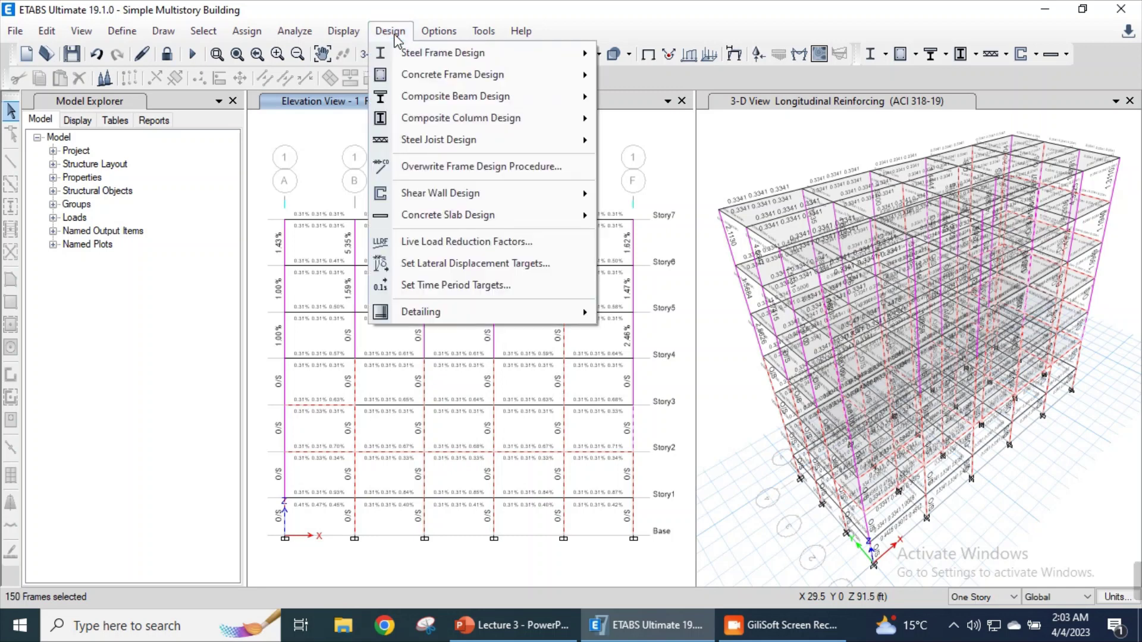
mouse_move(473, 74)
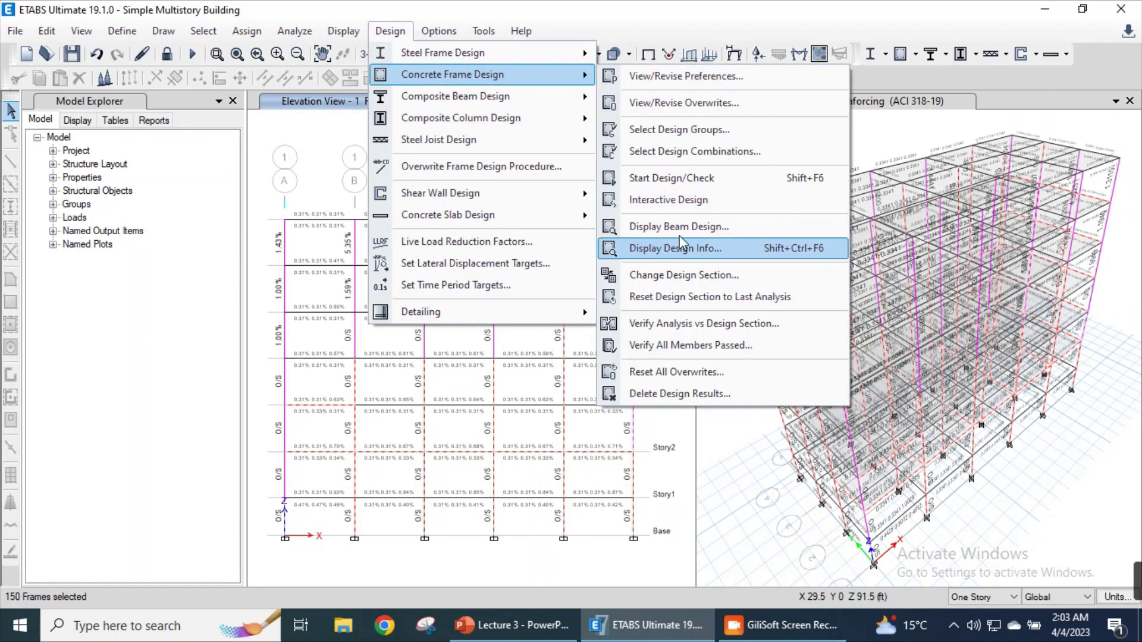
left_click(695, 245)
left_click(843, 152)
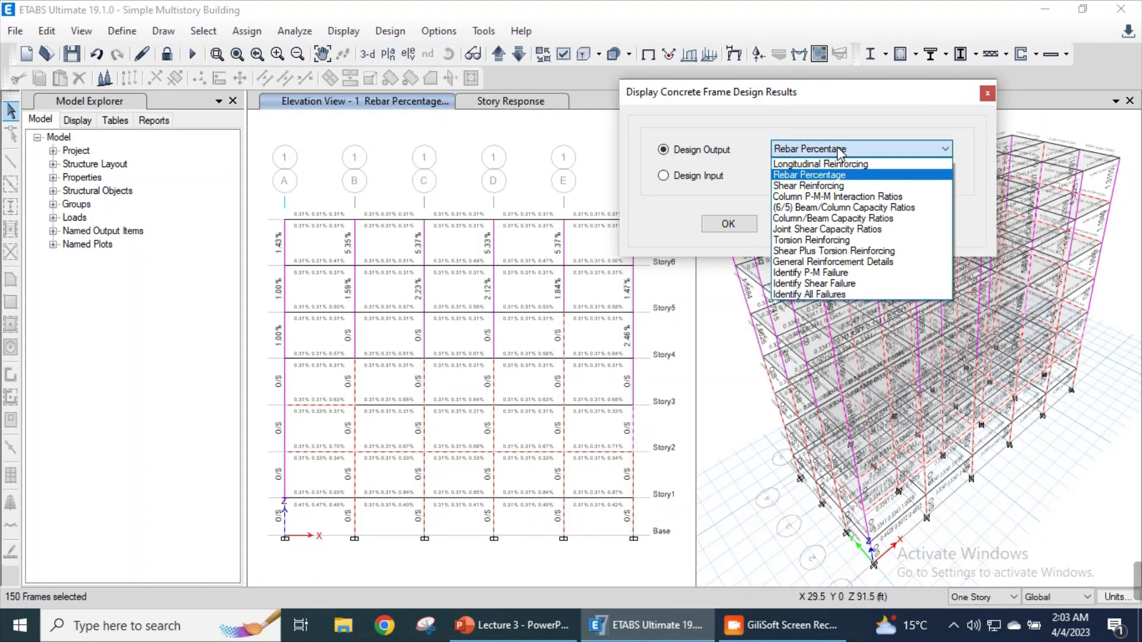
left_click(832, 159)
left_click(909, 221)
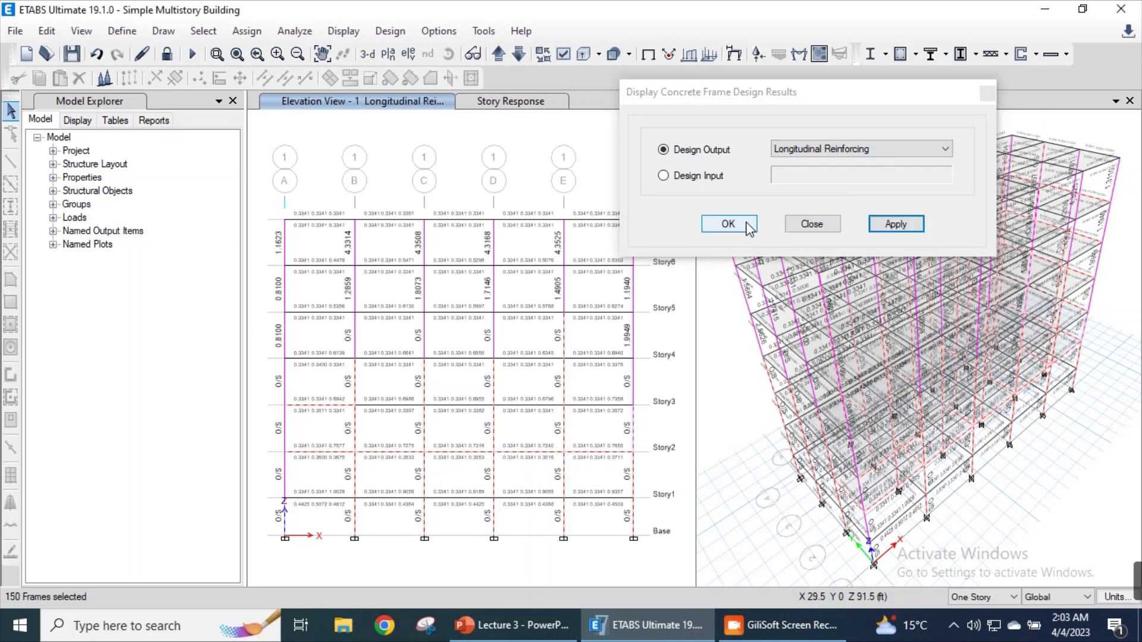
left_click(746, 224)
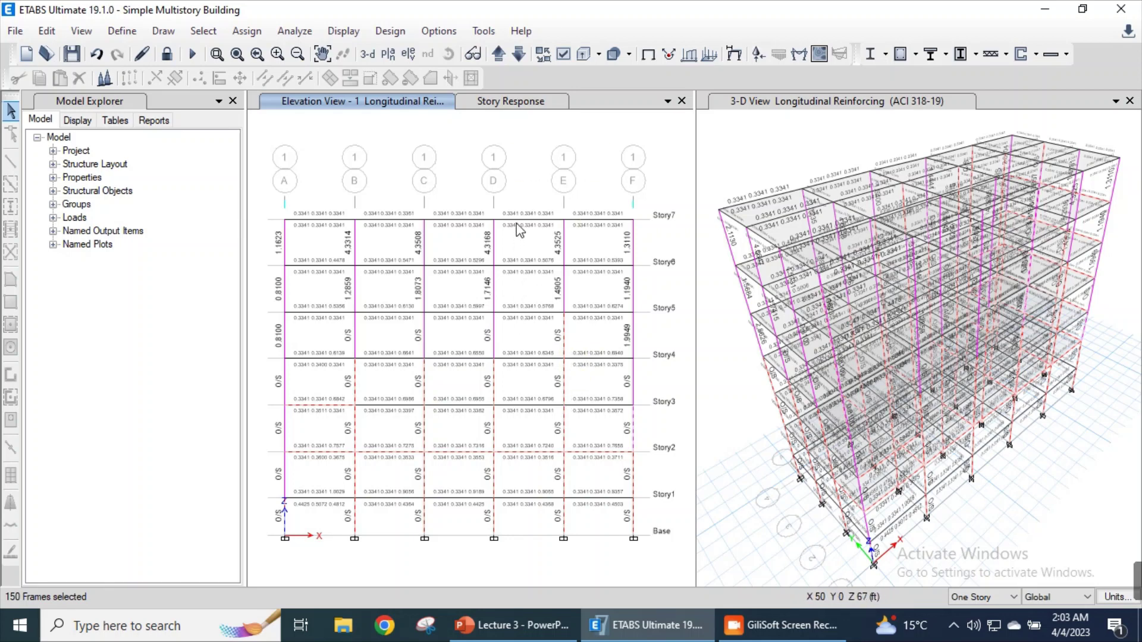
- Open the design details of the Story7 beam between grids D and E on elevation 1
mouse_move(518, 225)
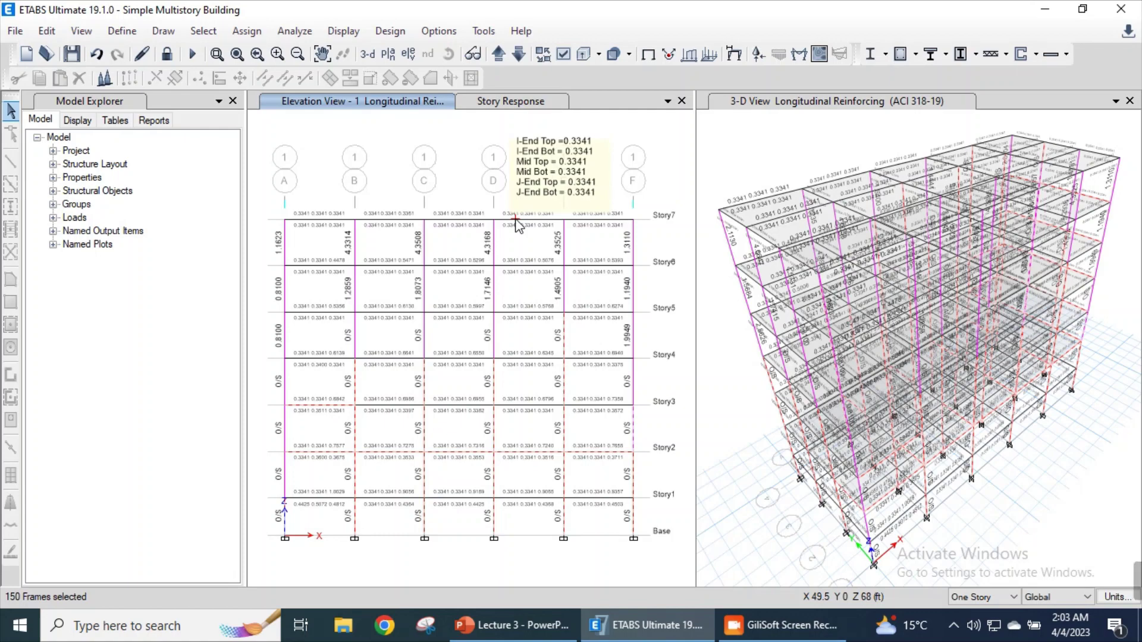
right_click(516, 220)
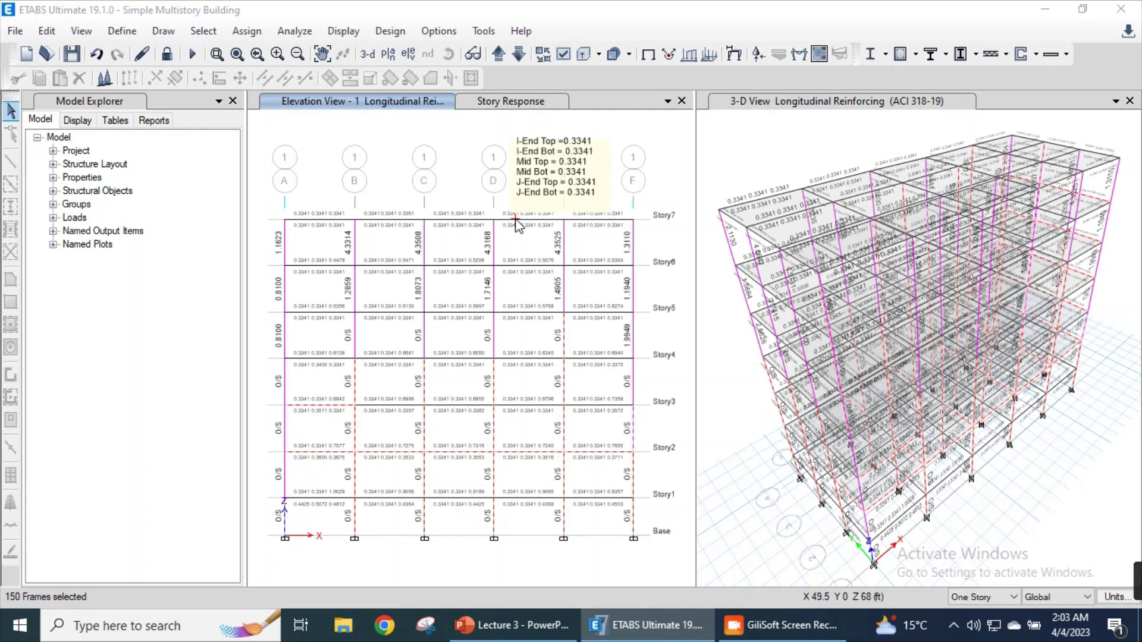